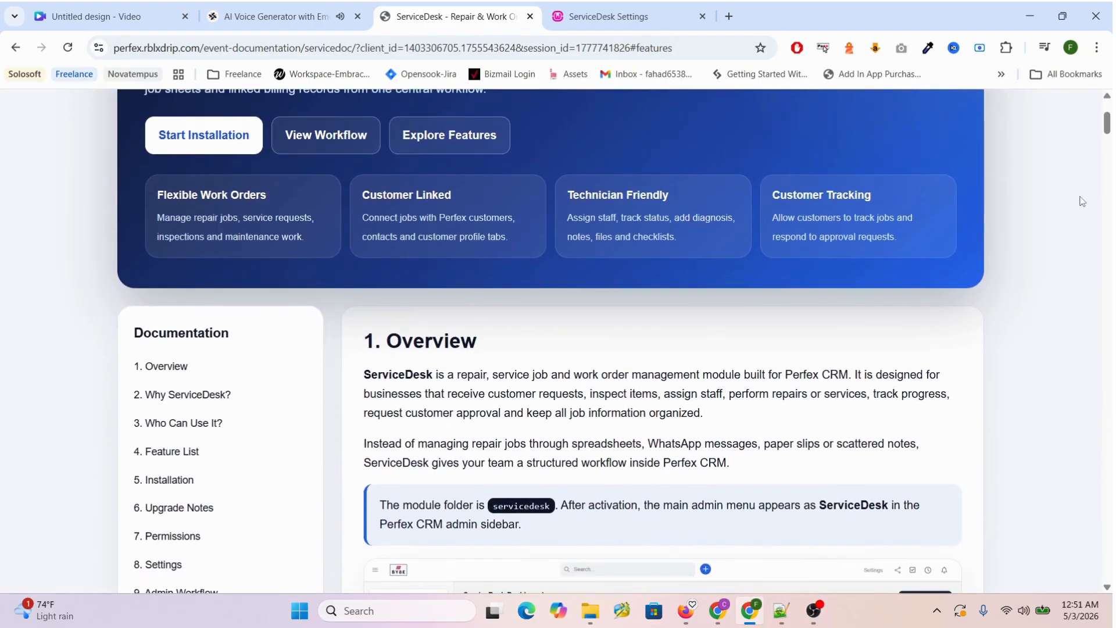
Switch from the ServiceDesk documentation to the Perfex CRM admin and open the ServiceDesk Dashboard.
scroll(1081, 201, up, 2)
scroll(1082, 200, down, 6)
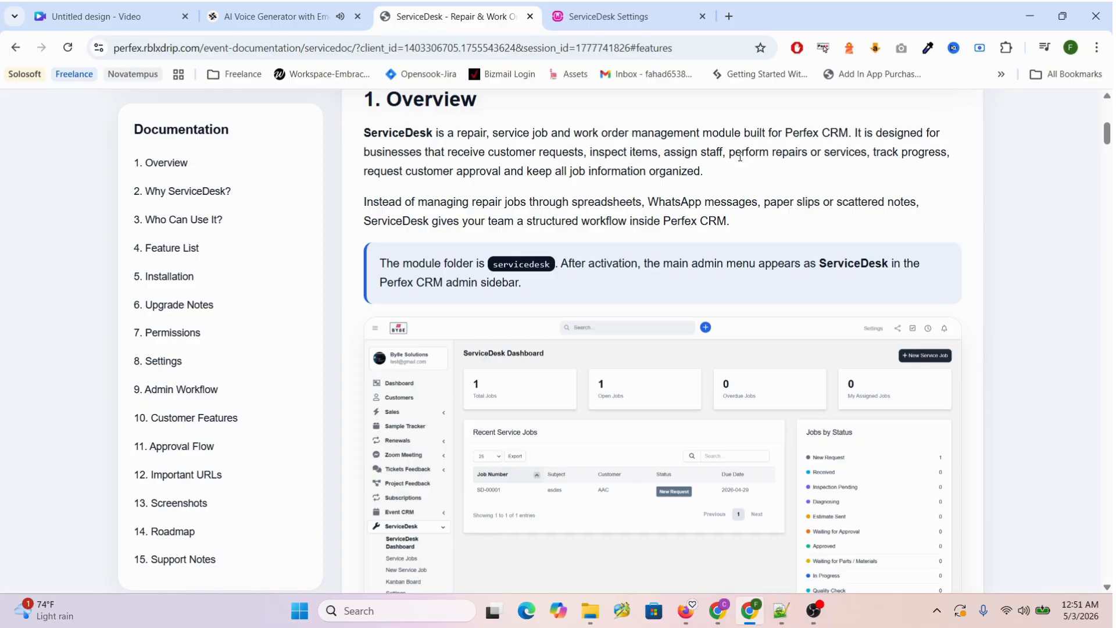
scroll(740, 156, up, 2)
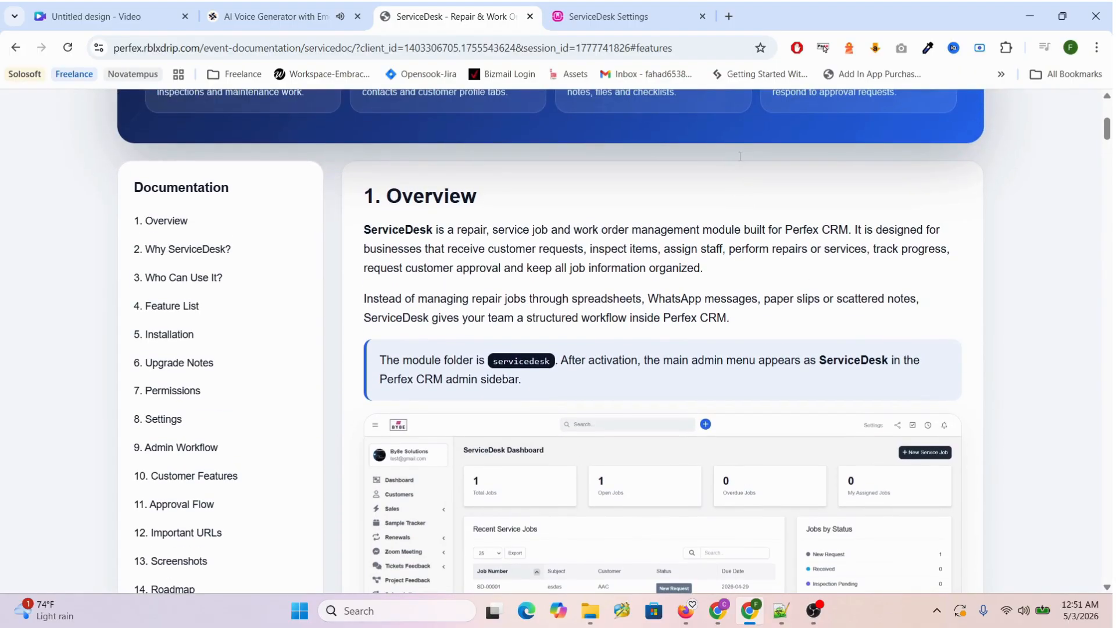
click(638, 17)
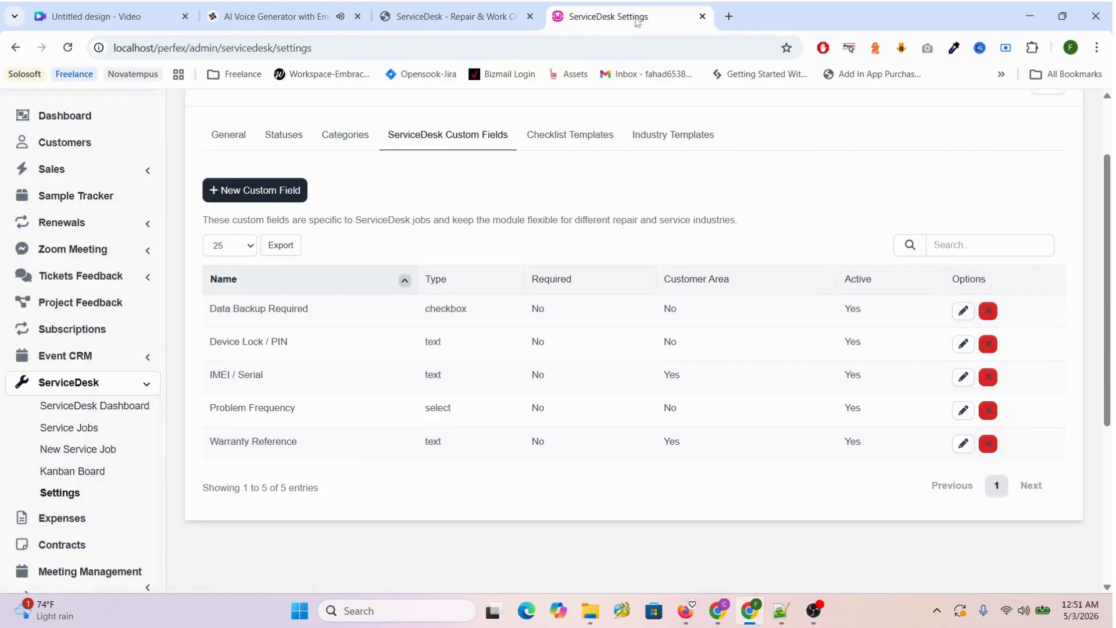
click(108, 409)
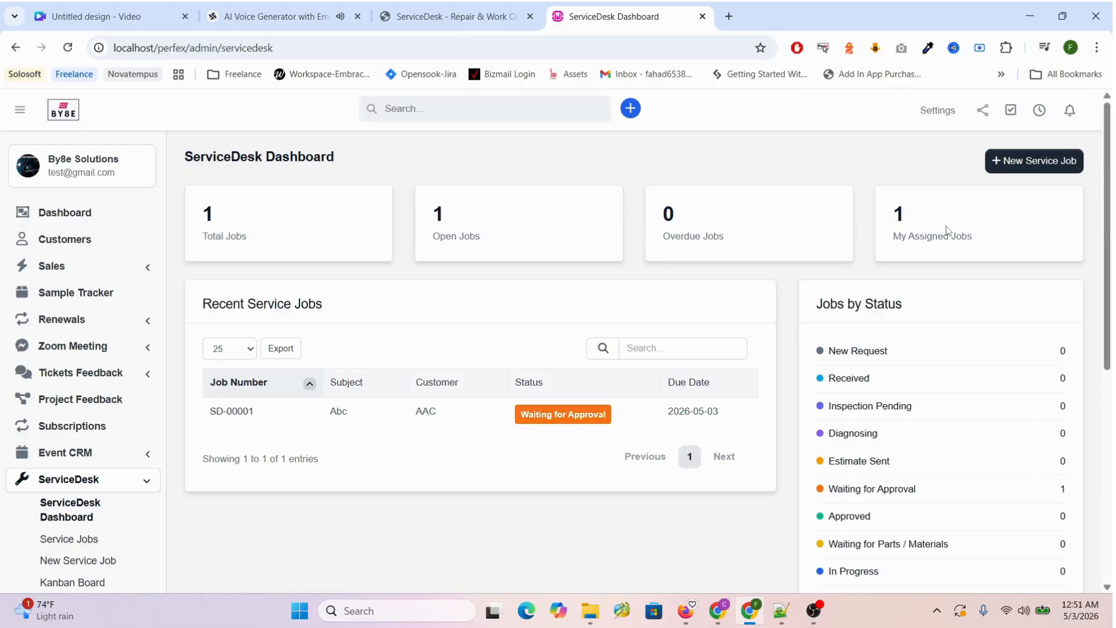
Examine the dashboard's job totals, the Recent Service Jobs table and the Jobs by Status list, including Waiting for Approval.
scroll(946, 227, down, 3)
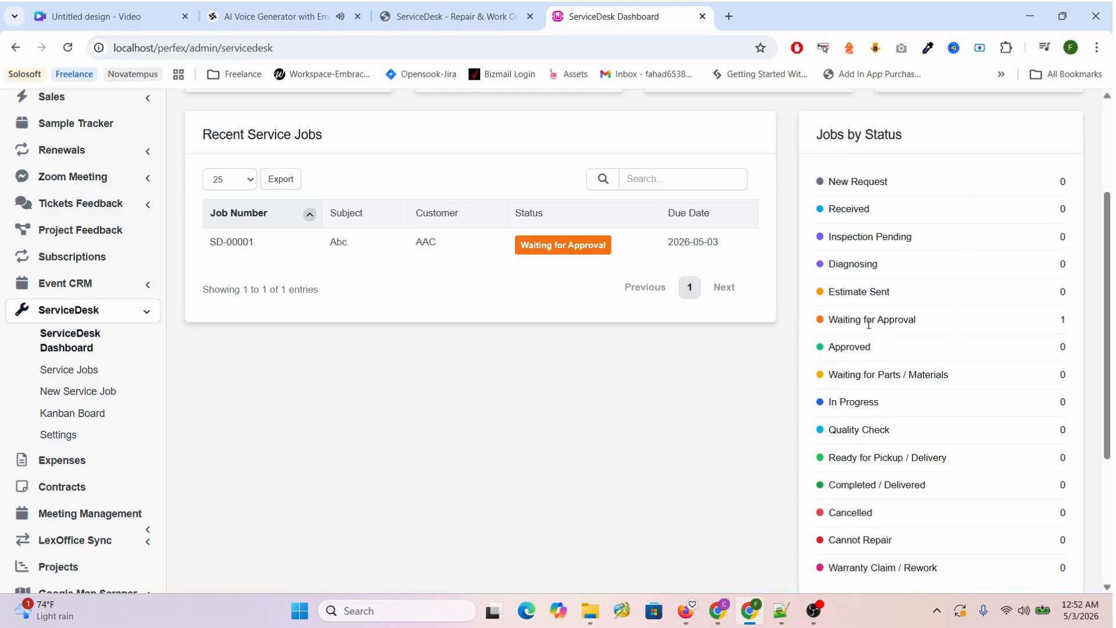
drag(1076, 328, 811, 324)
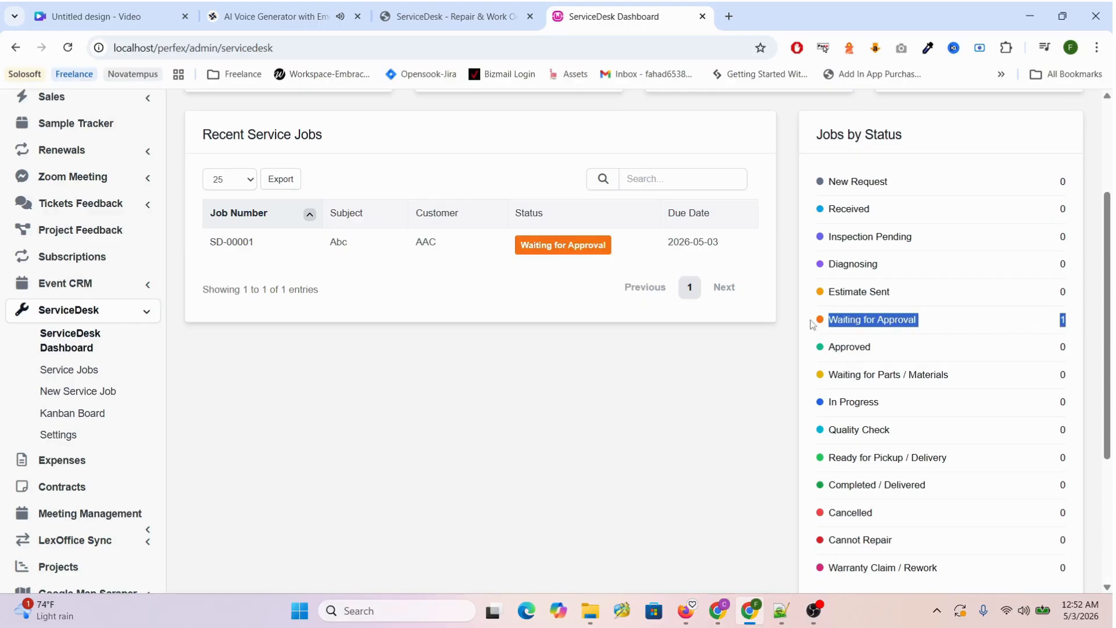
click(737, 403)
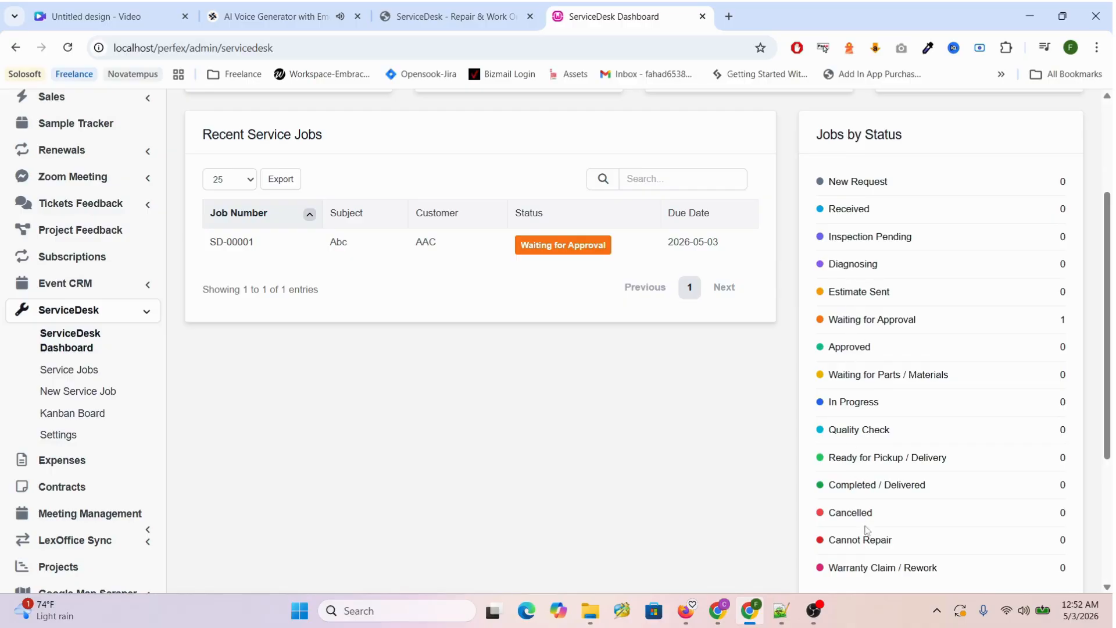
scroll(891, 380, up, 1)
scroll(891, 381, up, 2)
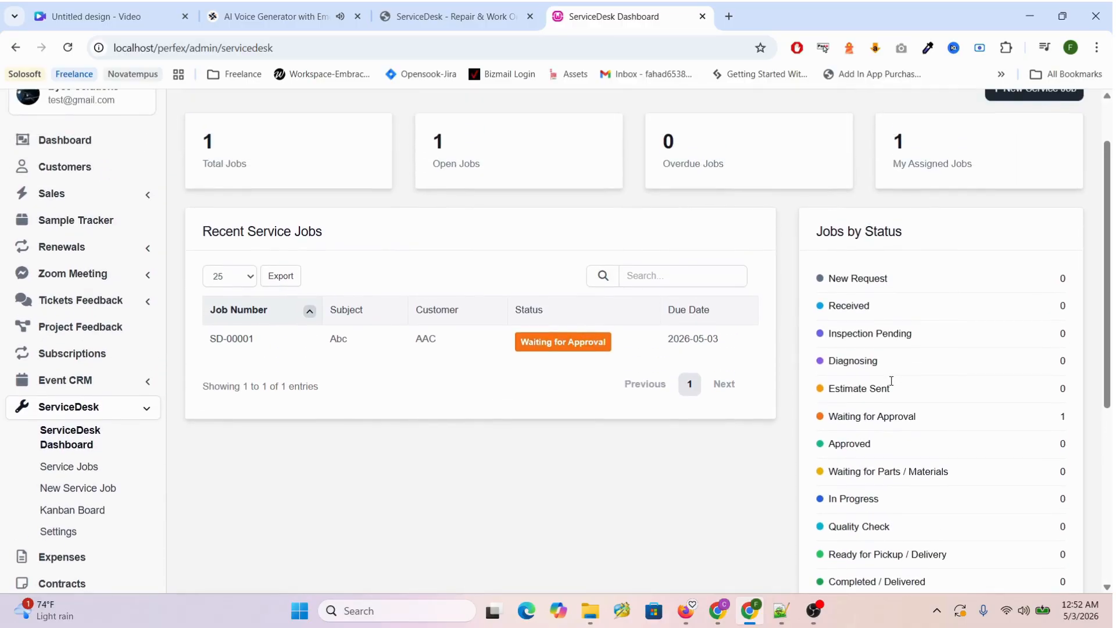
scroll(889, 385, down, 3)
scroll(892, 385, down, 1)
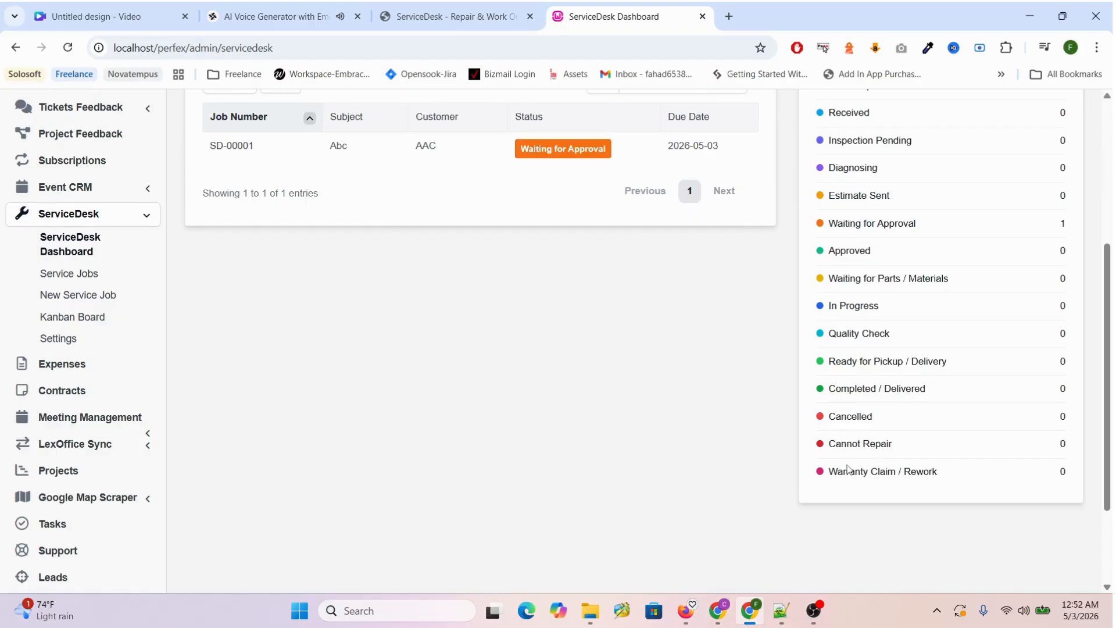
scroll(694, 363, up, 1)
scroll(695, 363, up, 1)
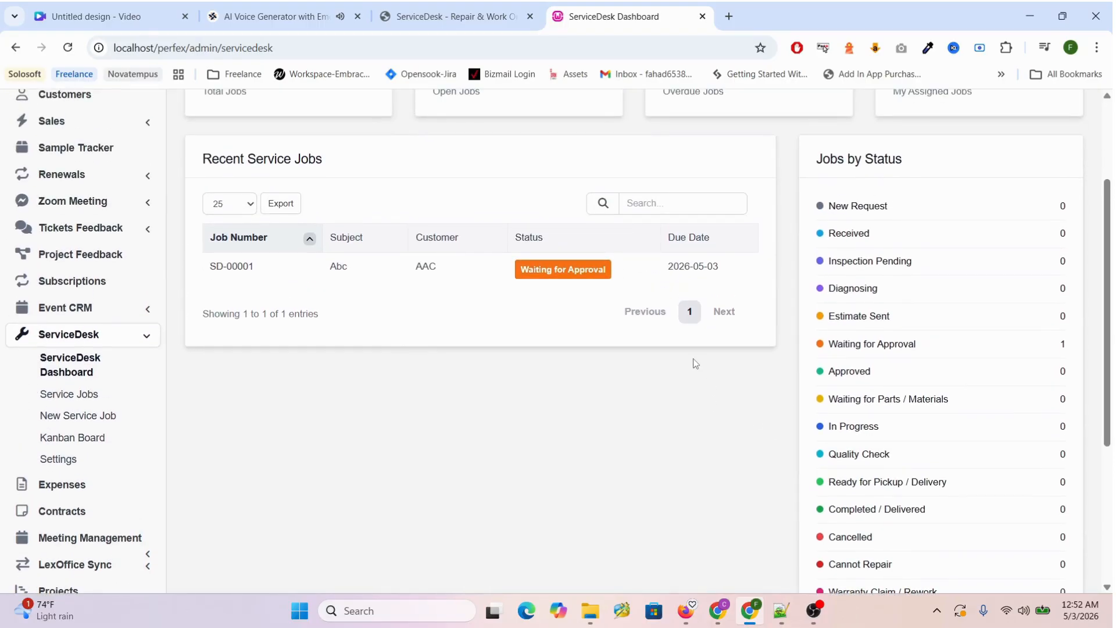
scroll(695, 363, up, 2)
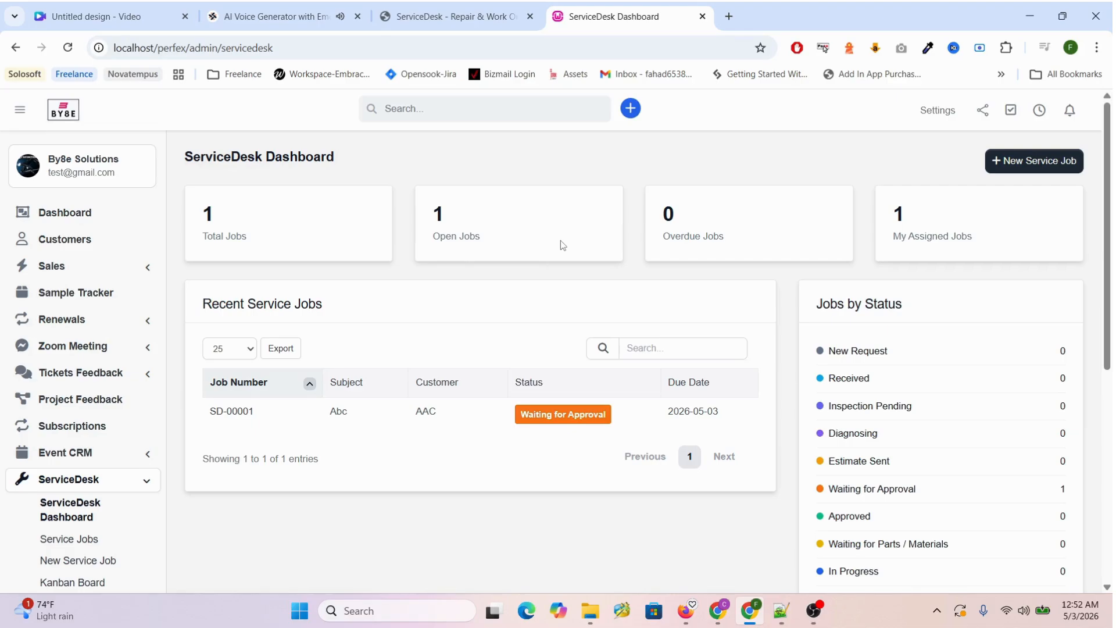
Start a new service job from the dashboard and bring its Job Information section into view.
click(1012, 165)
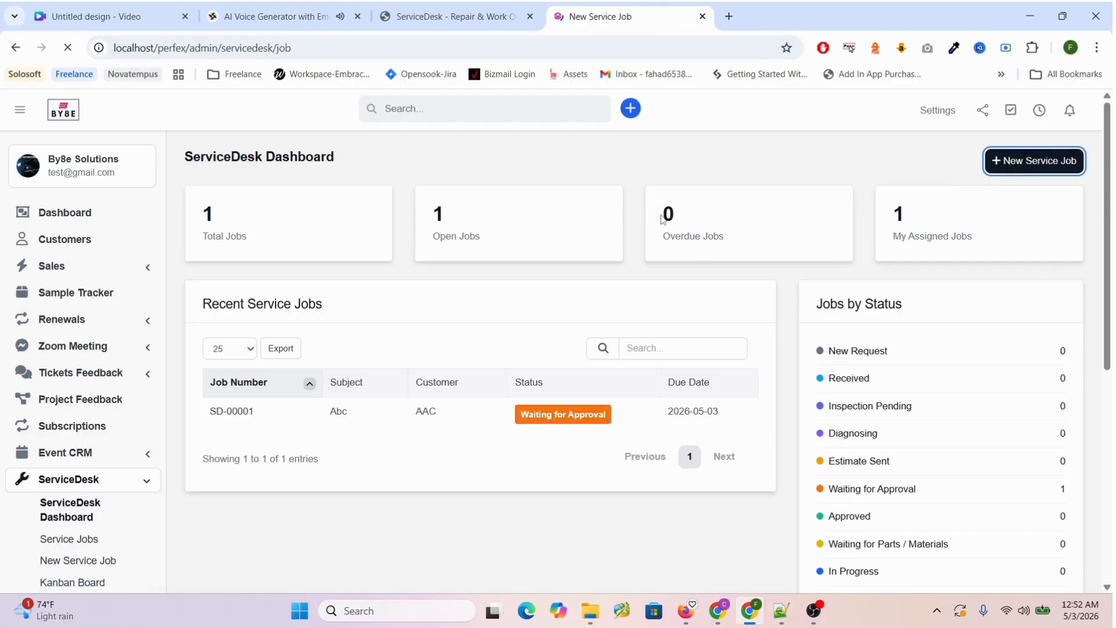
scroll(661, 216, down, 2)
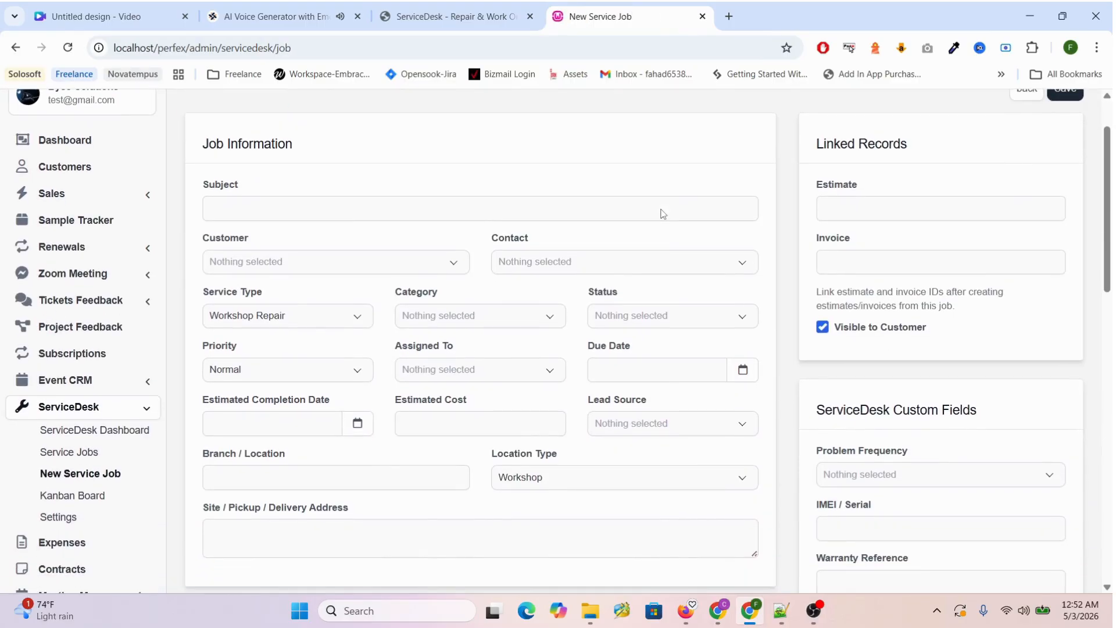
scroll(1109, 203, up, 1)
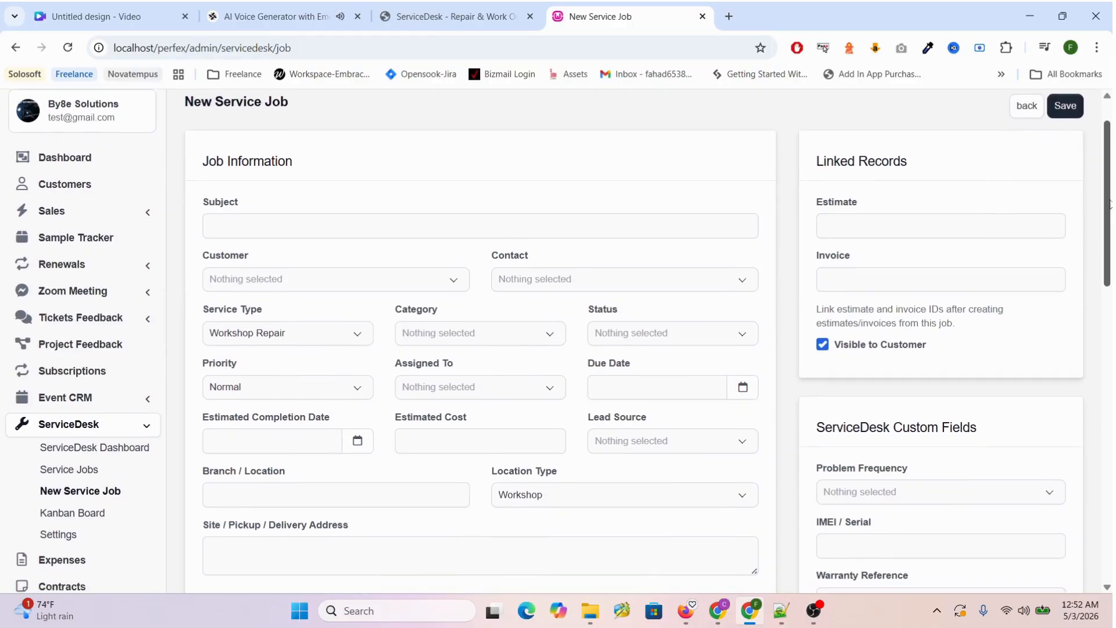
drag(1109, 203, 1109, 218)
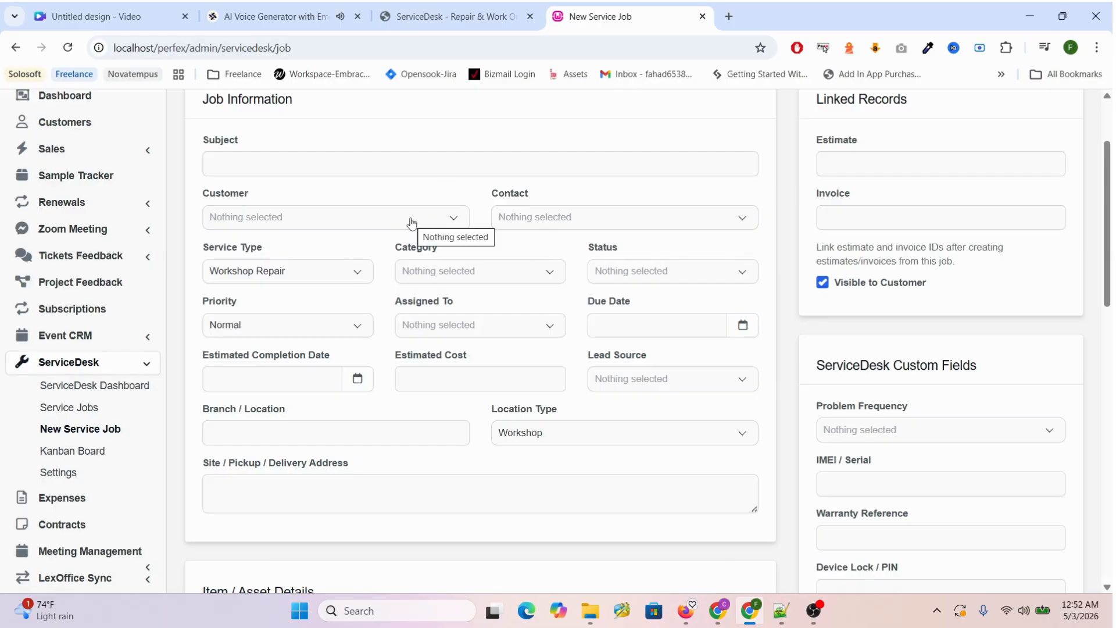
Set the new job's customer to AAC and select the first contact listed for that customer.
click(341, 163)
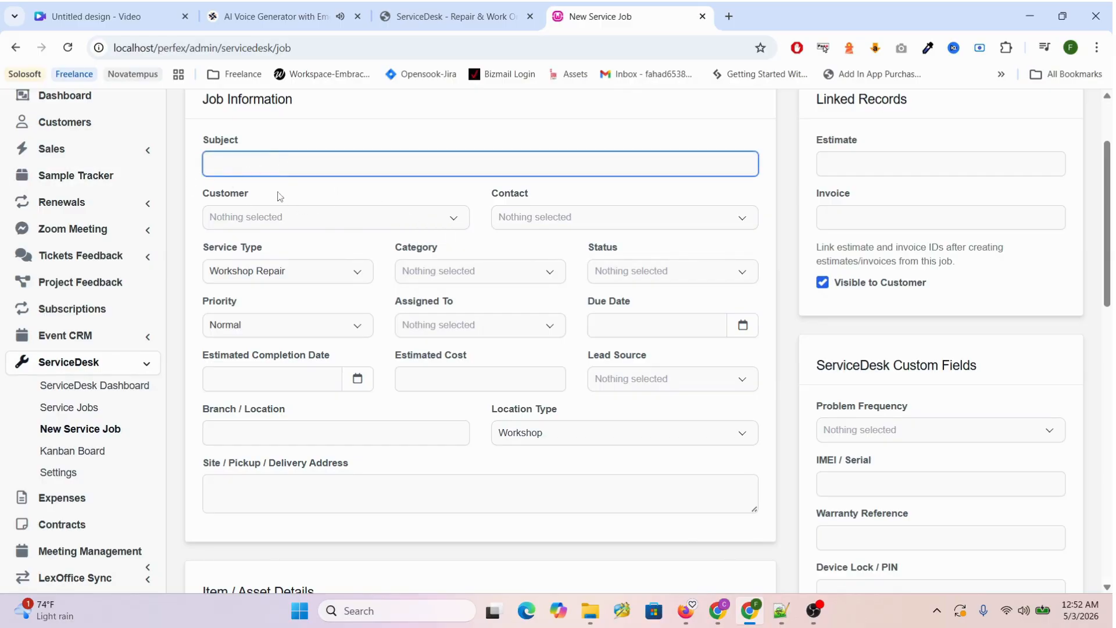
click(343, 219)
click(292, 316)
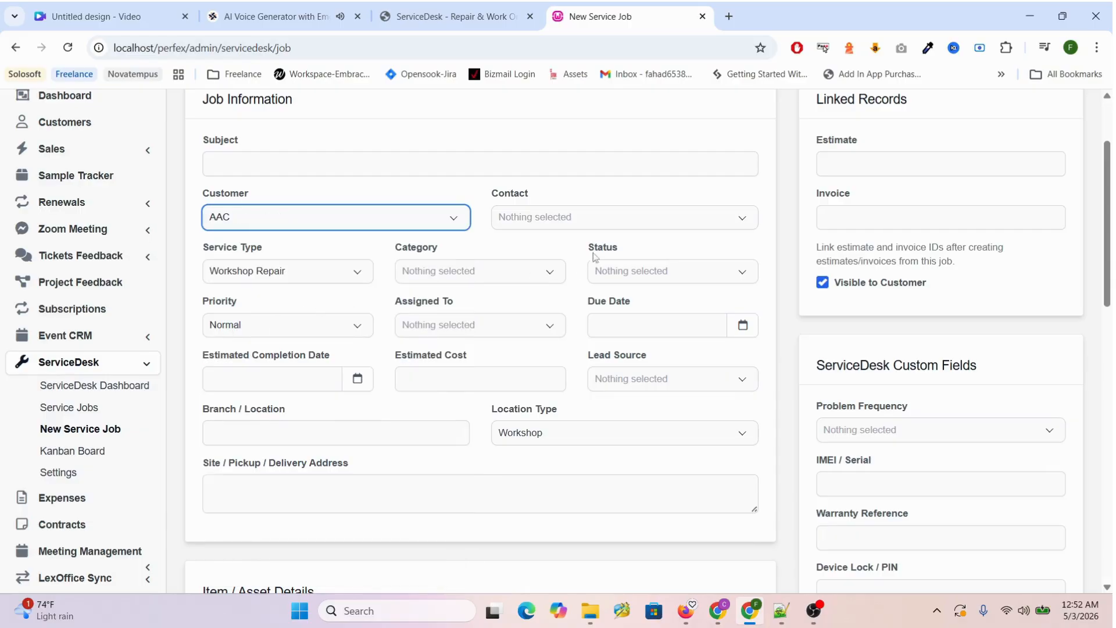
click(598, 219)
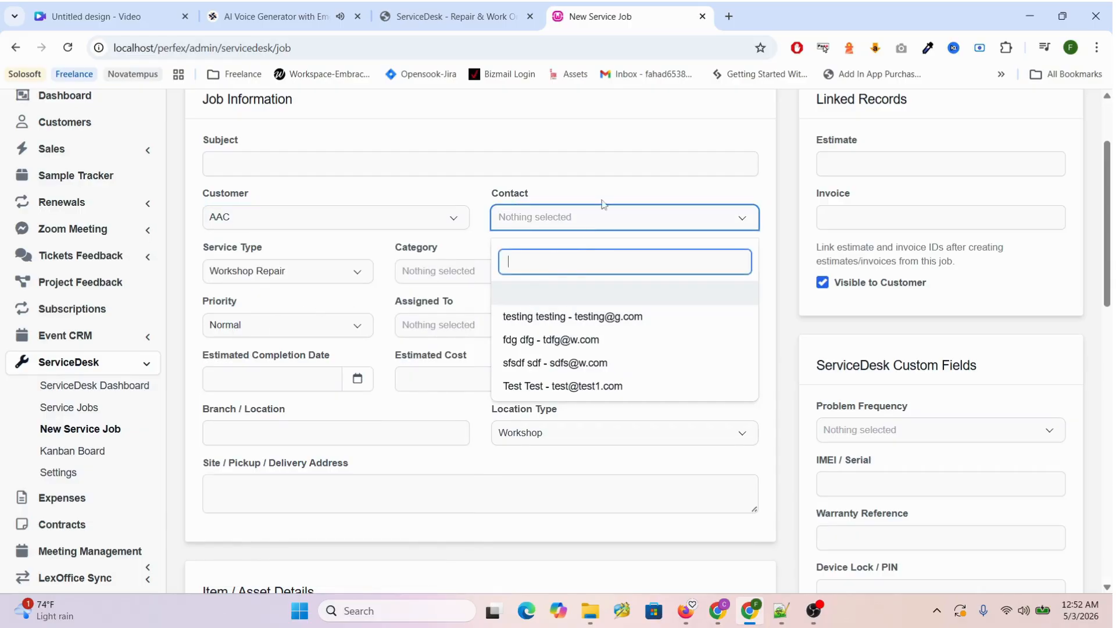
click(587, 315)
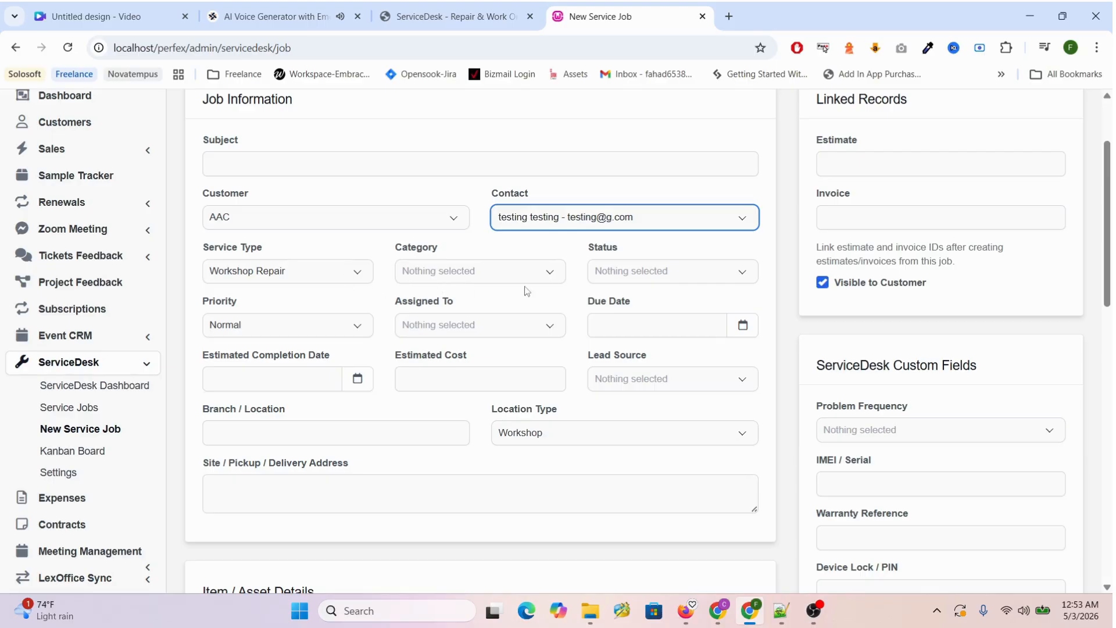
Examine the options offered for the job's service type, category, status, priority, location type and lead source without changing them.
click(344, 278)
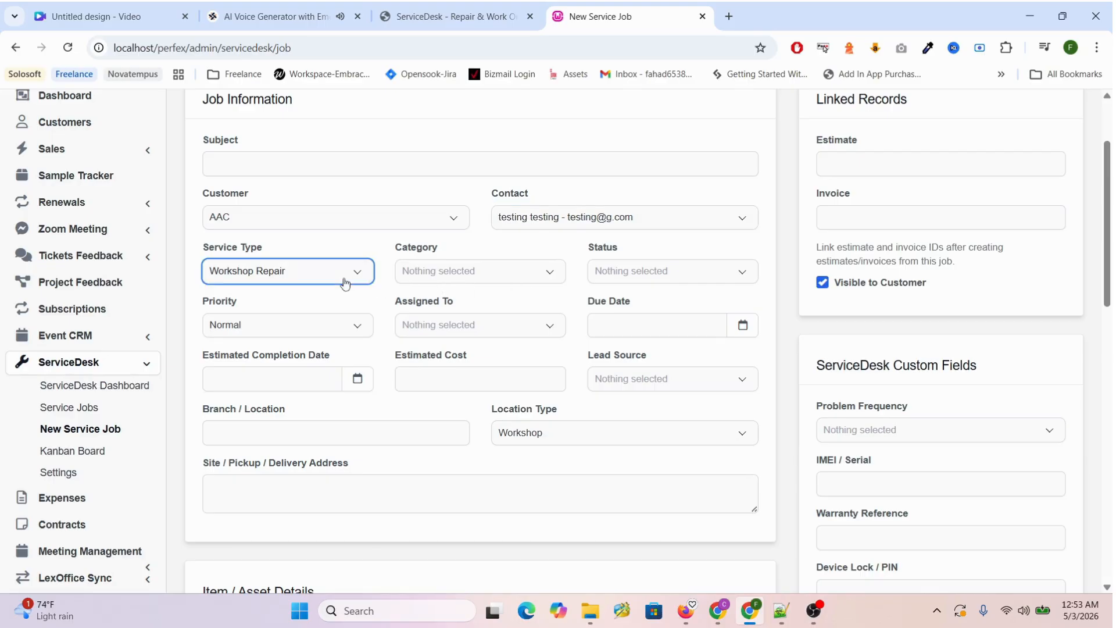
click(449, 278)
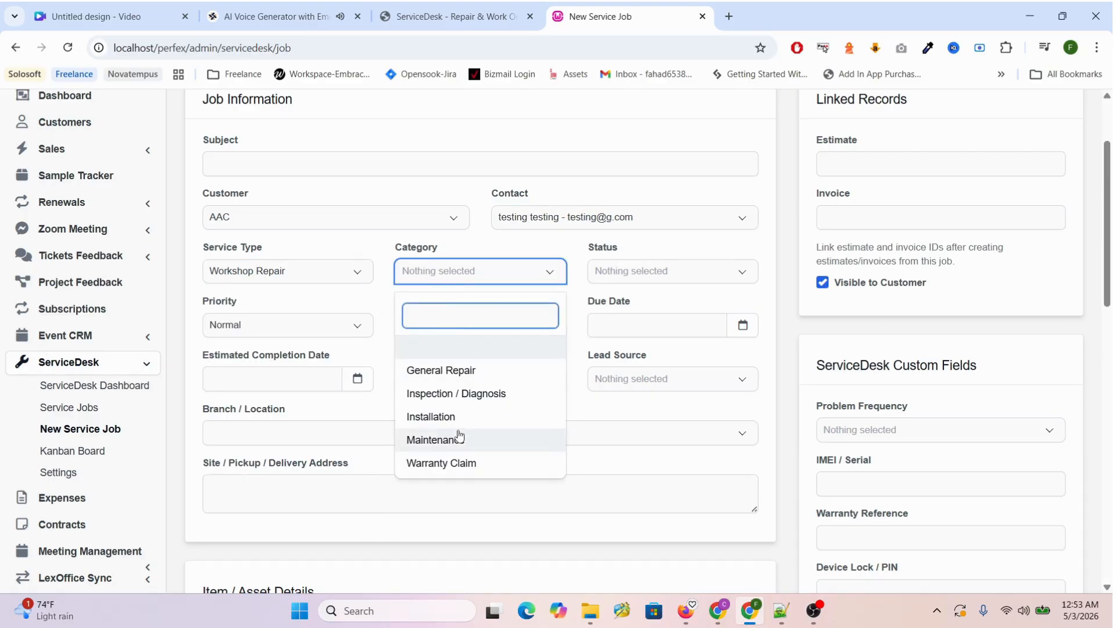
click(625, 280)
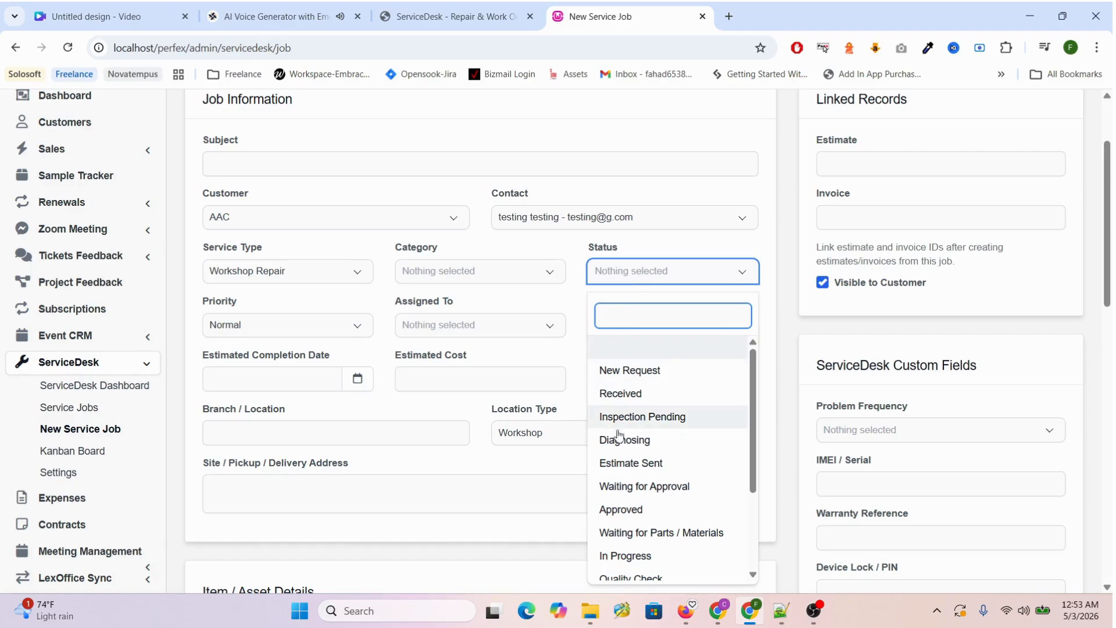
click(338, 335)
click(515, 380)
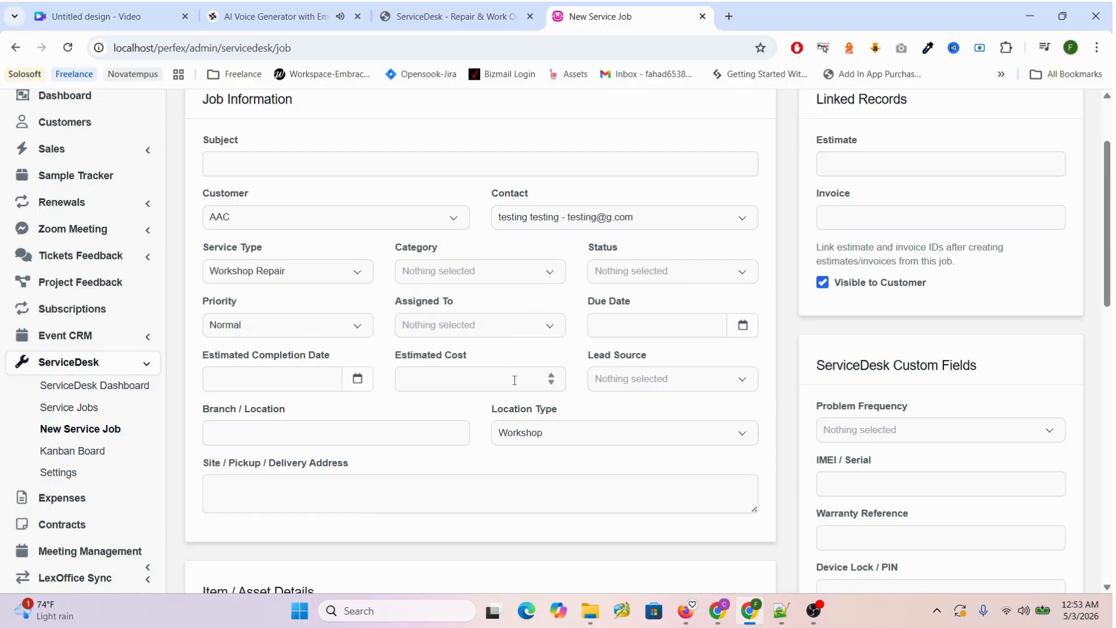
click(540, 433)
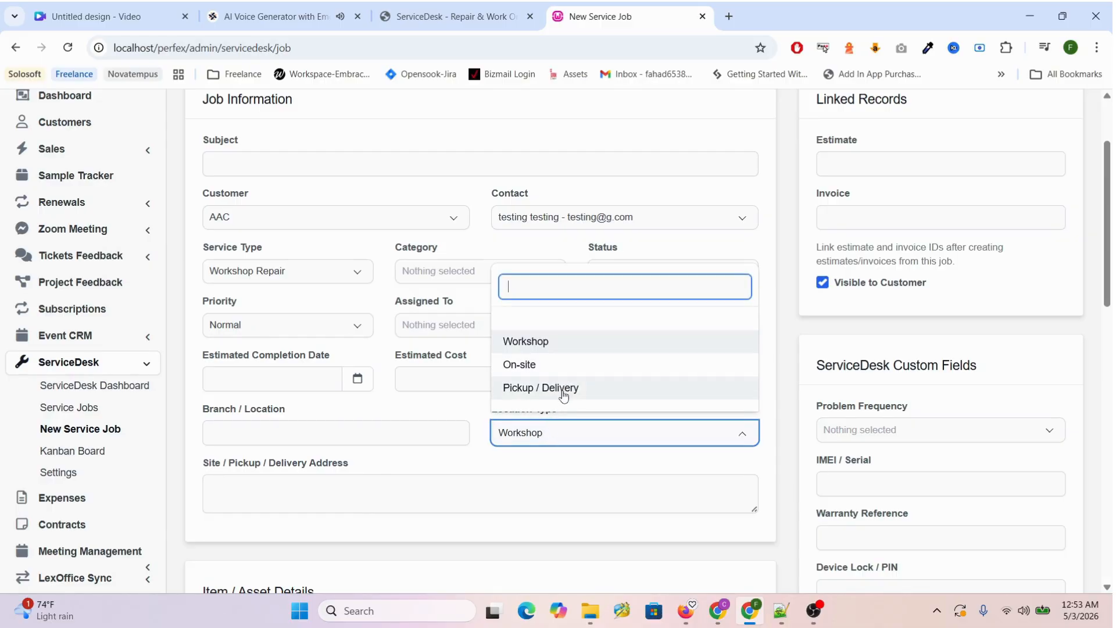
click(783, 316)
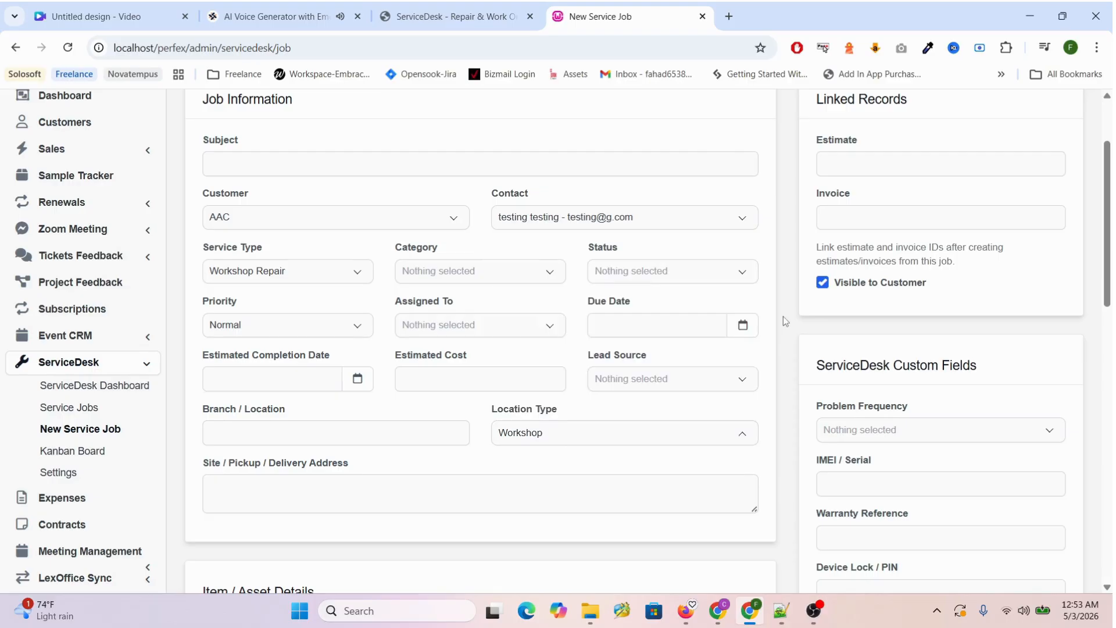
click(743, 379)
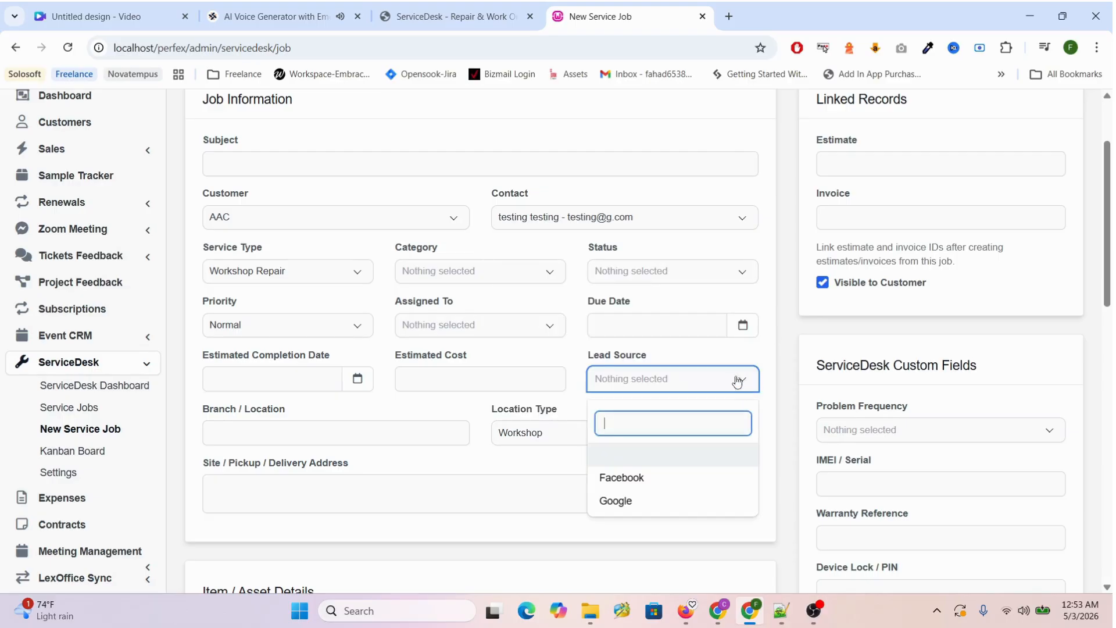
click(786, 381)
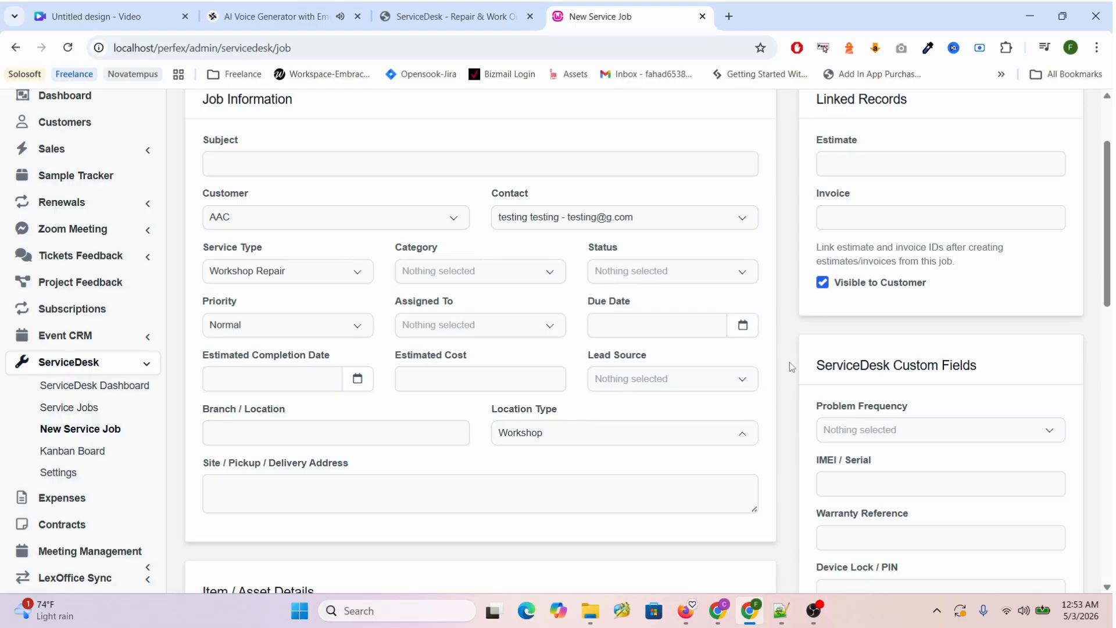
Review the form's Item / Asset Details, Custom Fields, Checklist, Attachments, Diagnosis and Notes sections, and return to Job Information.
drag(1110, 254, 1110, 258)
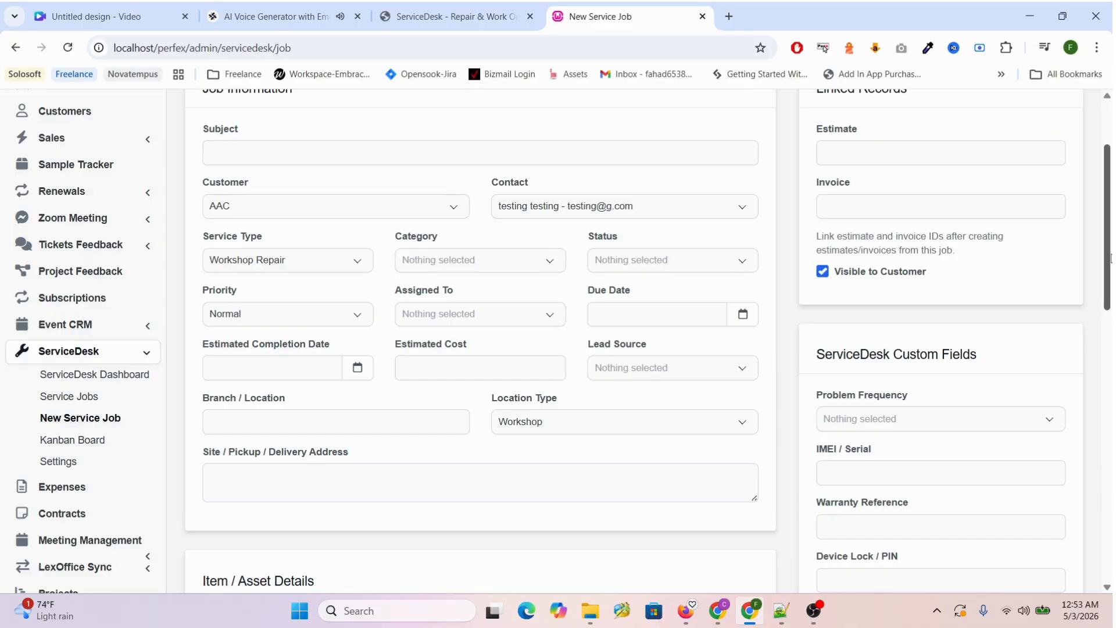
drag(1111, 258, 1110, 411)
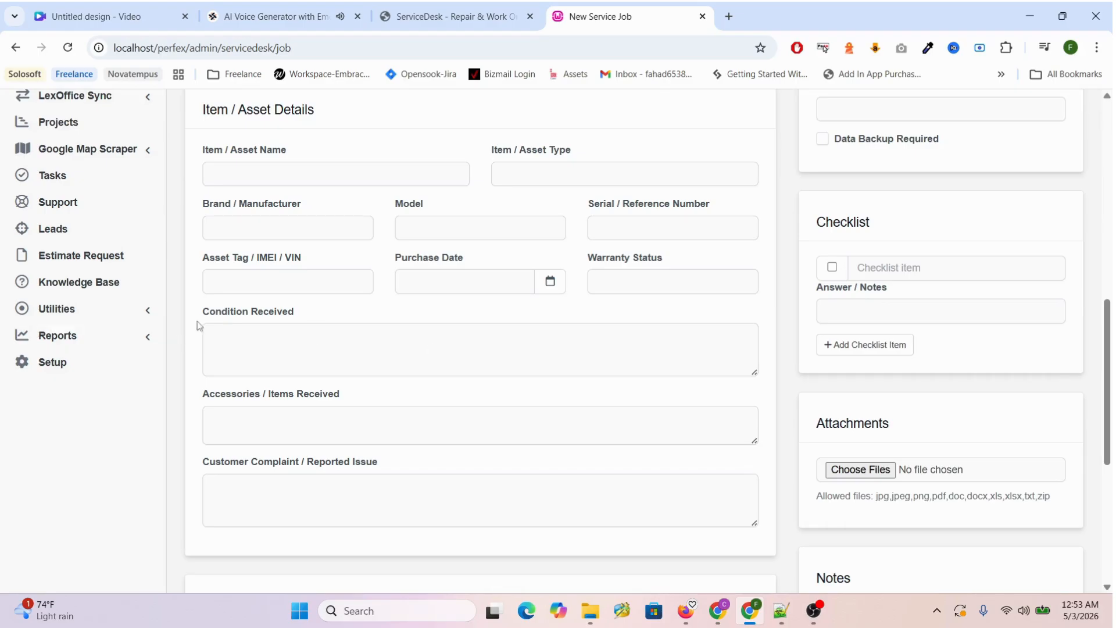
click(284, 351)
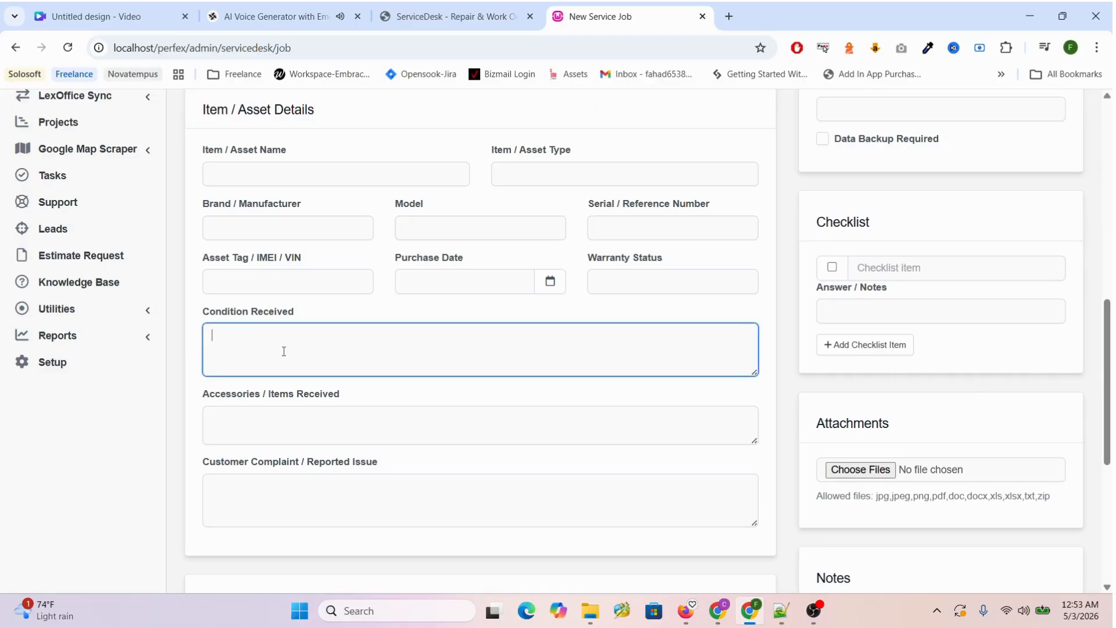
click(609, 275)
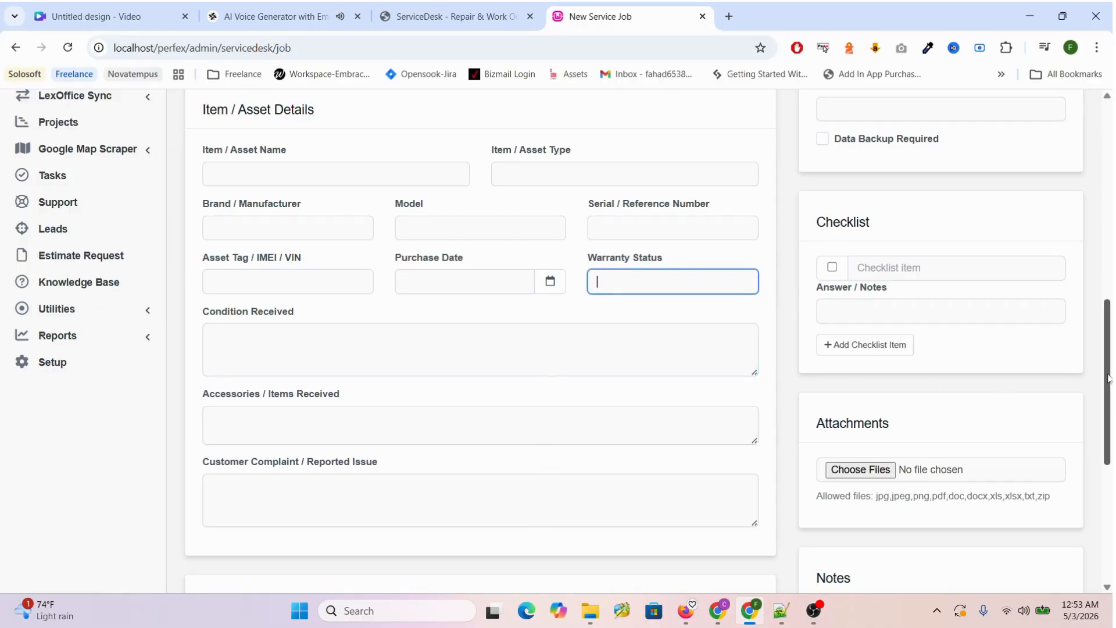
drag(1110, 381, 1110, 519)
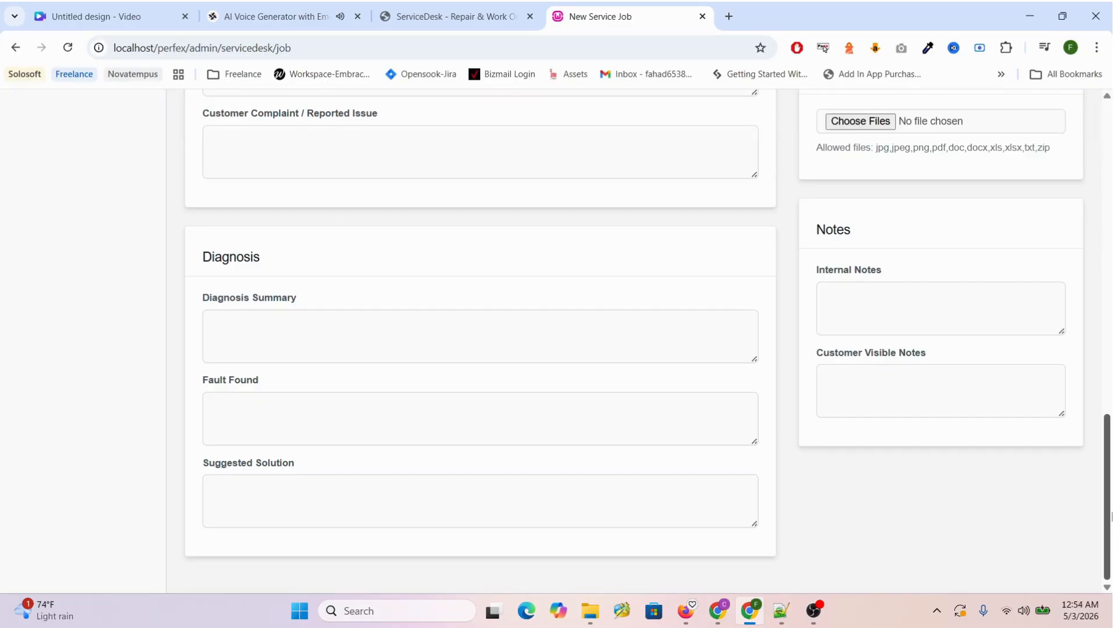
drag(1110, 471, 1110, 394)
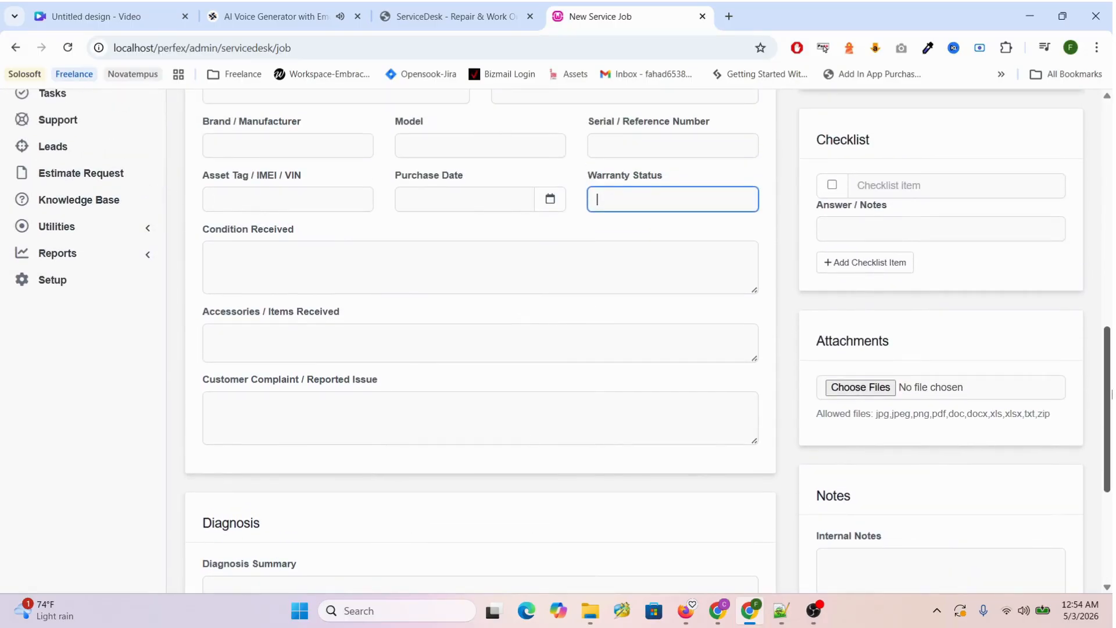
drag(1110, 394, 1110, 495)
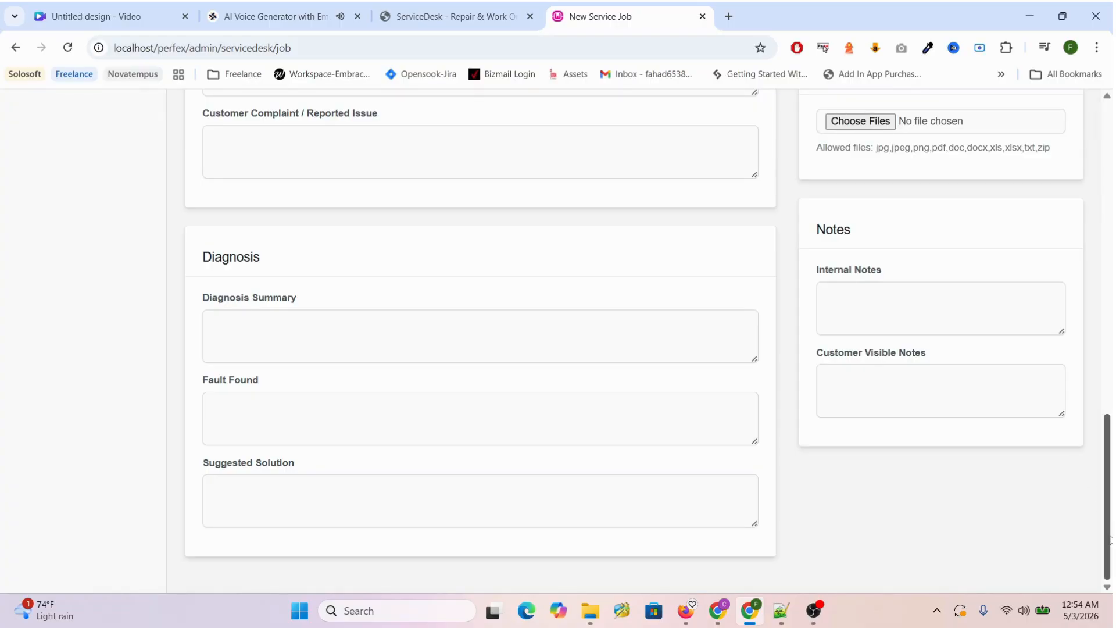
drag(1110, 540, 1111, 235)
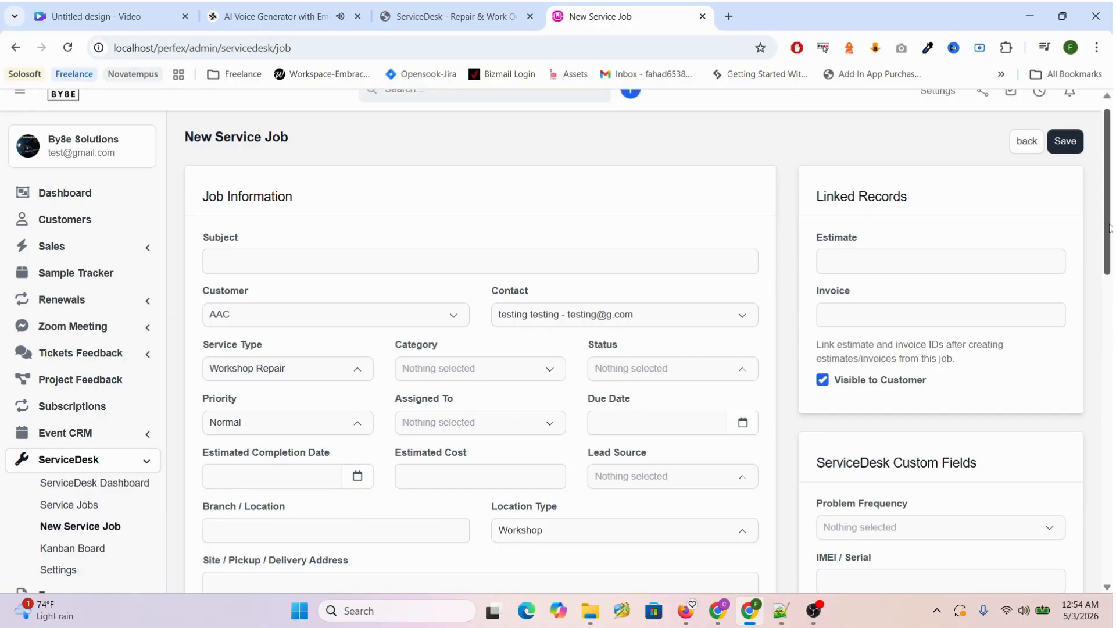
Examine the new job's linked record fields and custom fields, including the Problem Frequency options, without choosing one.
drag(1109, 228, 1109, 248)
mouse_move(1110, 251)
mouse_down()
mouse_move(1111, 266)
mouse_move(1111, 246)
mouse_up()
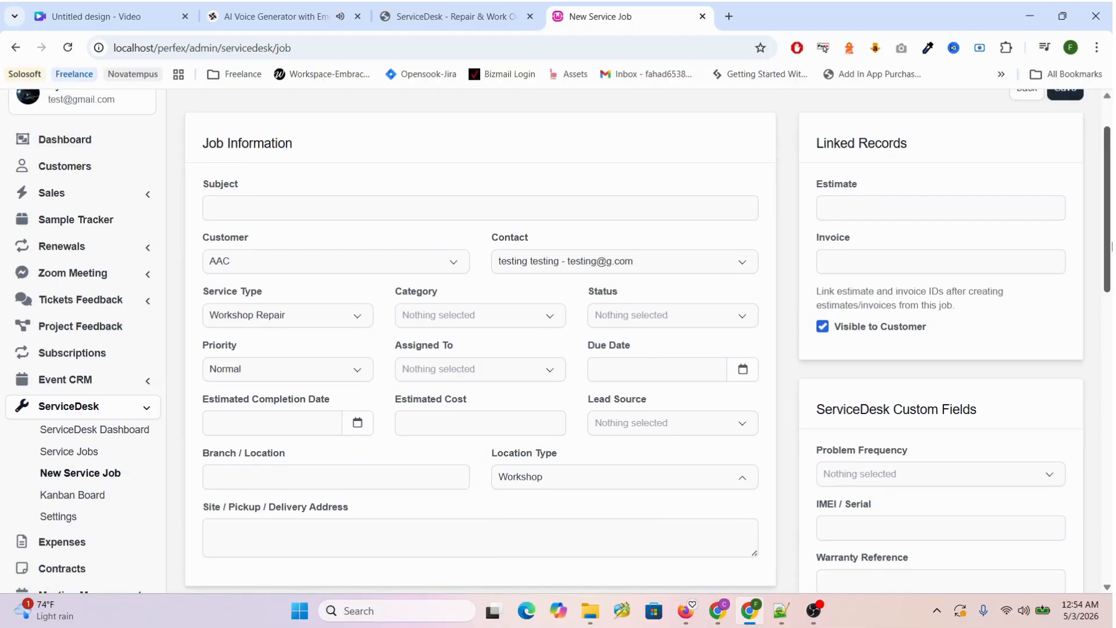
drag(1111, 246, 1111, 326)
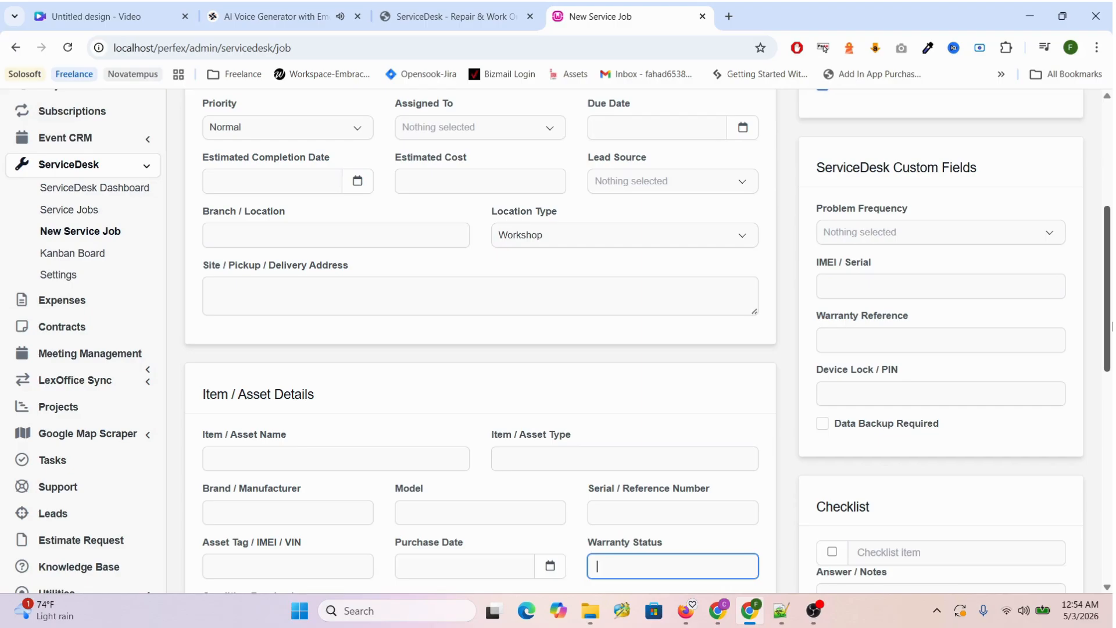
click(1052, 235)
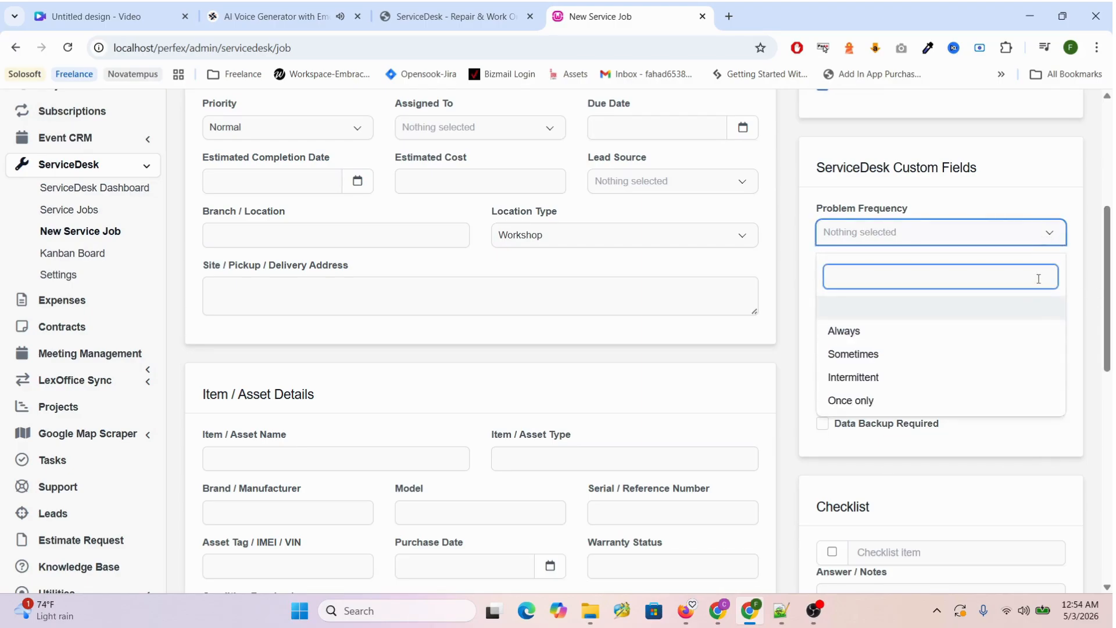
click(1097, 298)
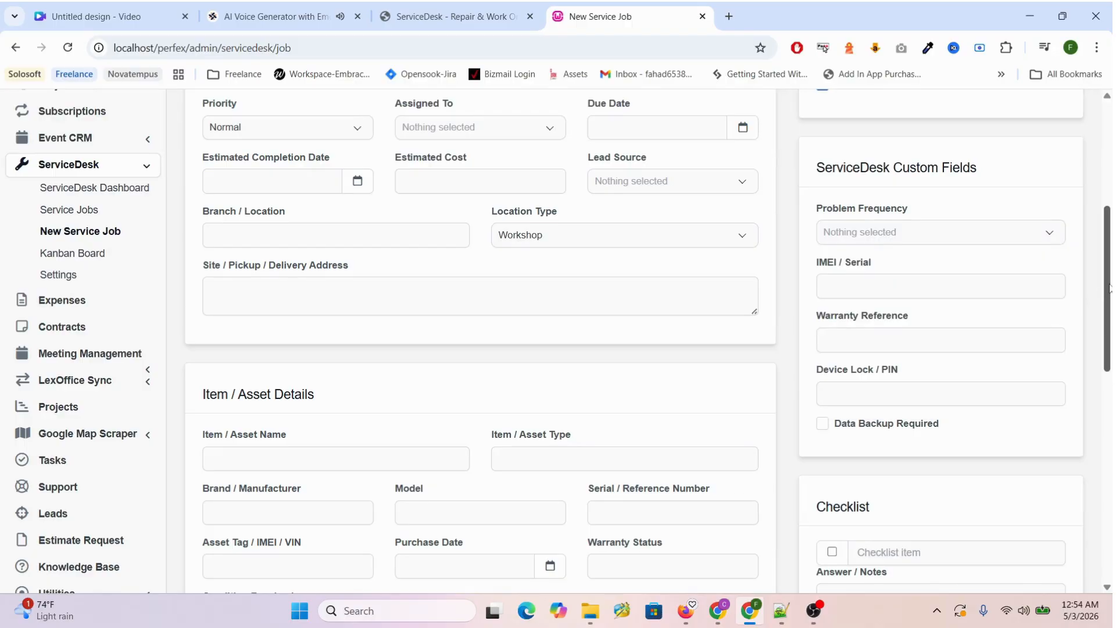
scroll(1109, 282, down, 2)
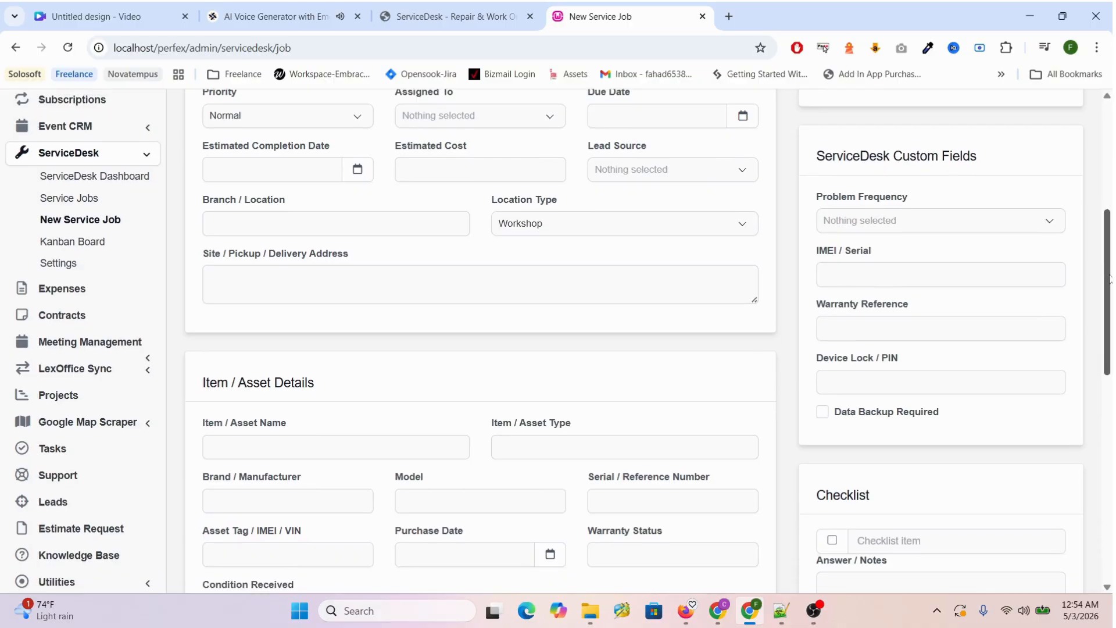
Add a second blank checklist item to the new service job's Checklist section.
drag(1111, 291, 1111, 365)
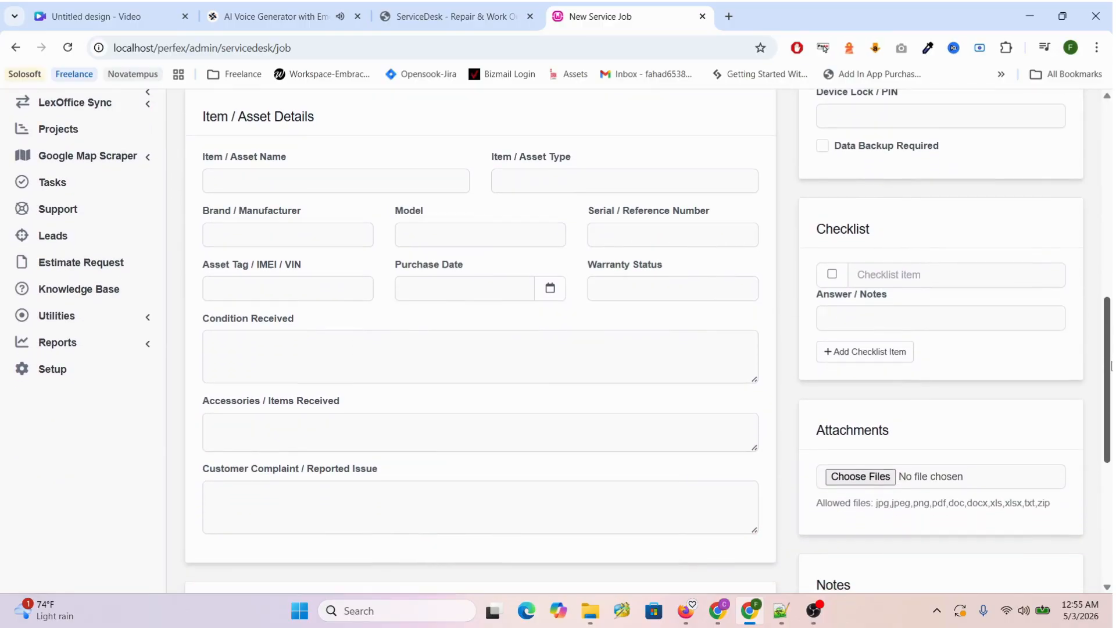
click(931, 275)
click(937, 314)
click(865, 351)
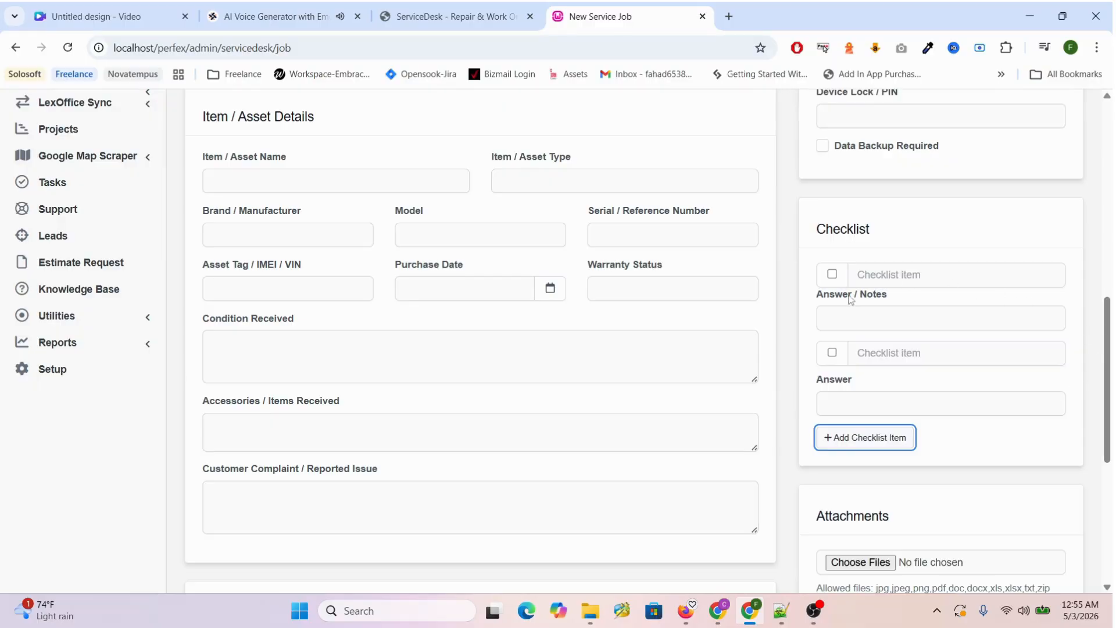
Review the form's Attachments and Diagnosis sections and its Internal Notes and Customer Visible Notes fields without entering anything.
drag(1109, 352, 1110, 470)
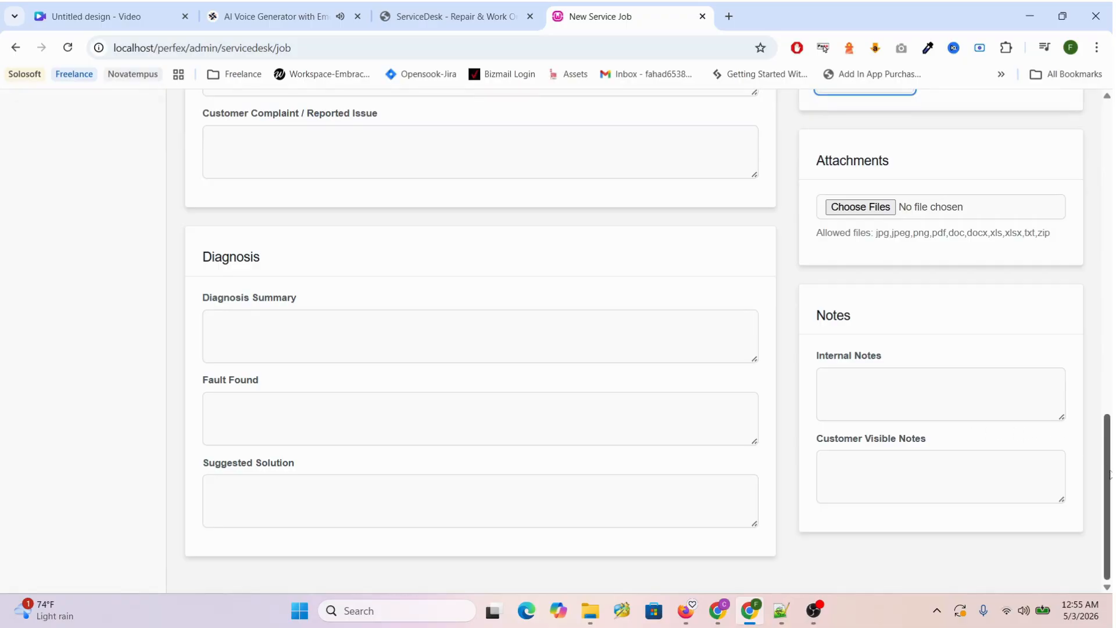
click(930, 396)
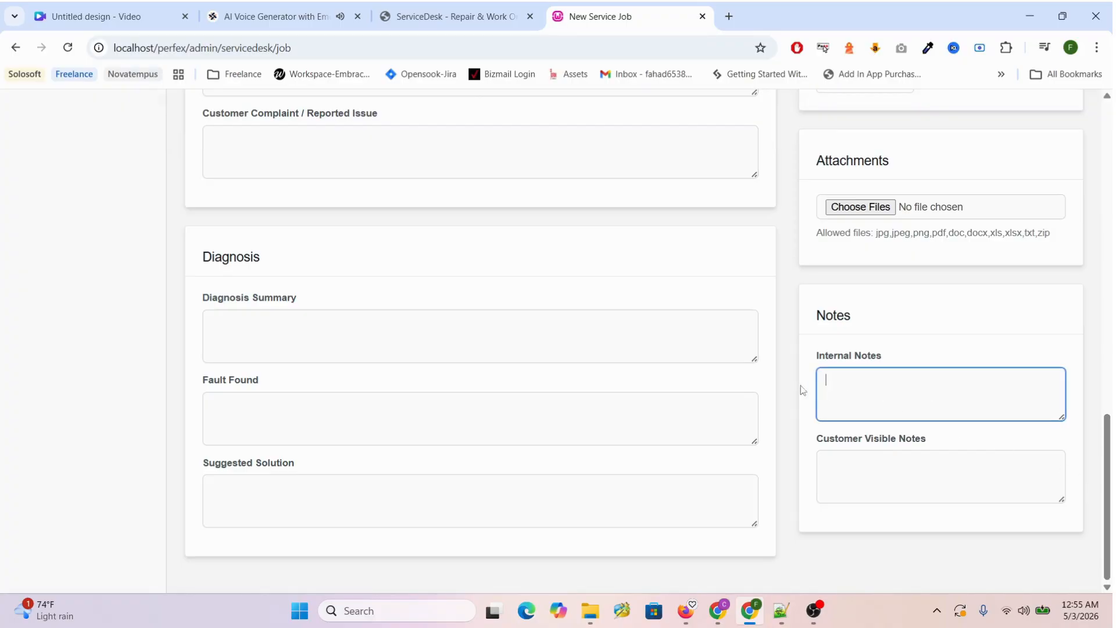
click(883, 480)
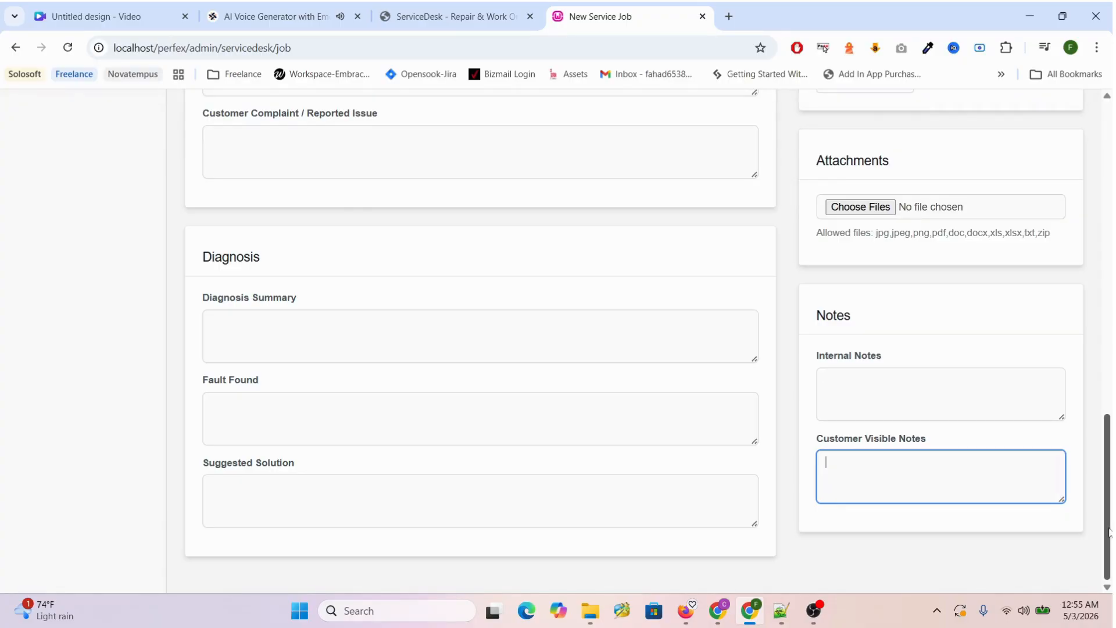
drag(1109, 532, 1108, 291)
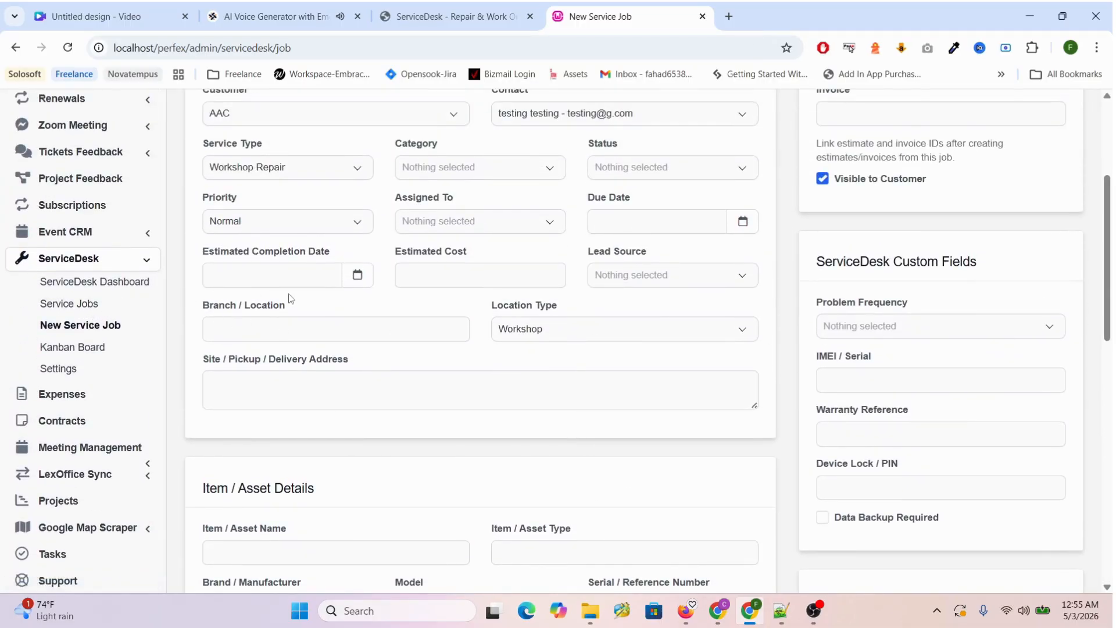
Discard the unsaved new job, go to the Service Jobs list and view the job with subject Abc.
click(90, 310)
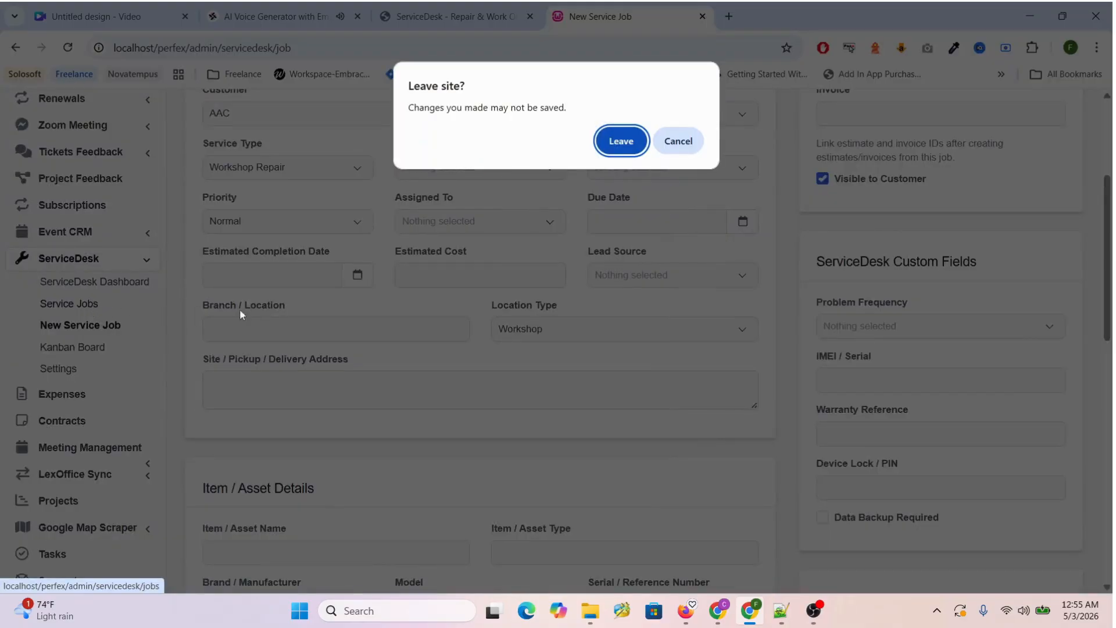
click(621, 141)
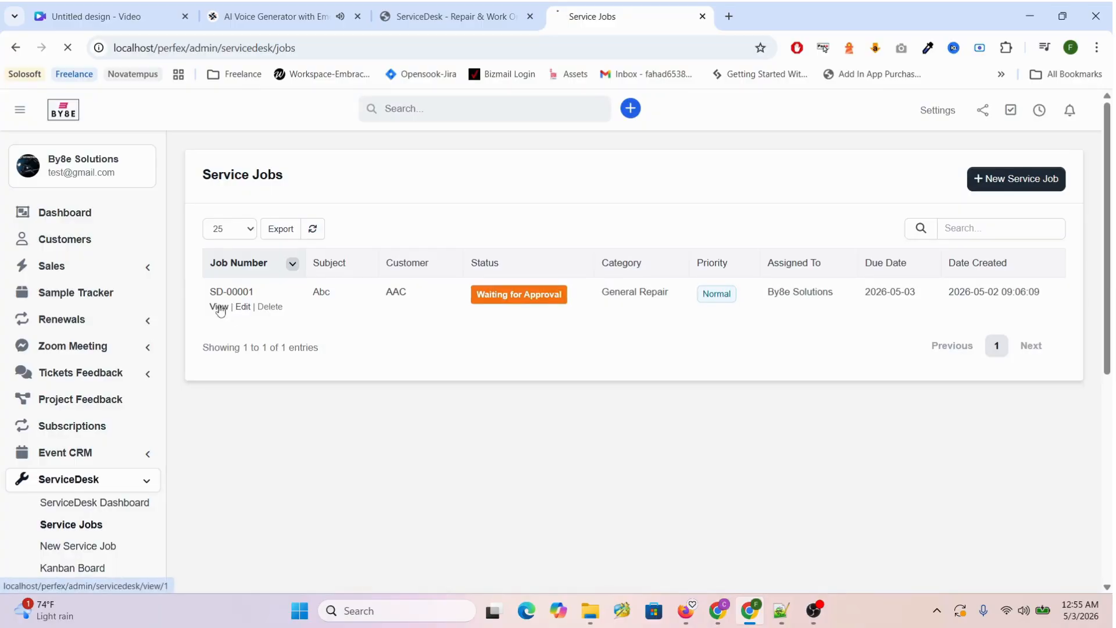
click(219, 307)
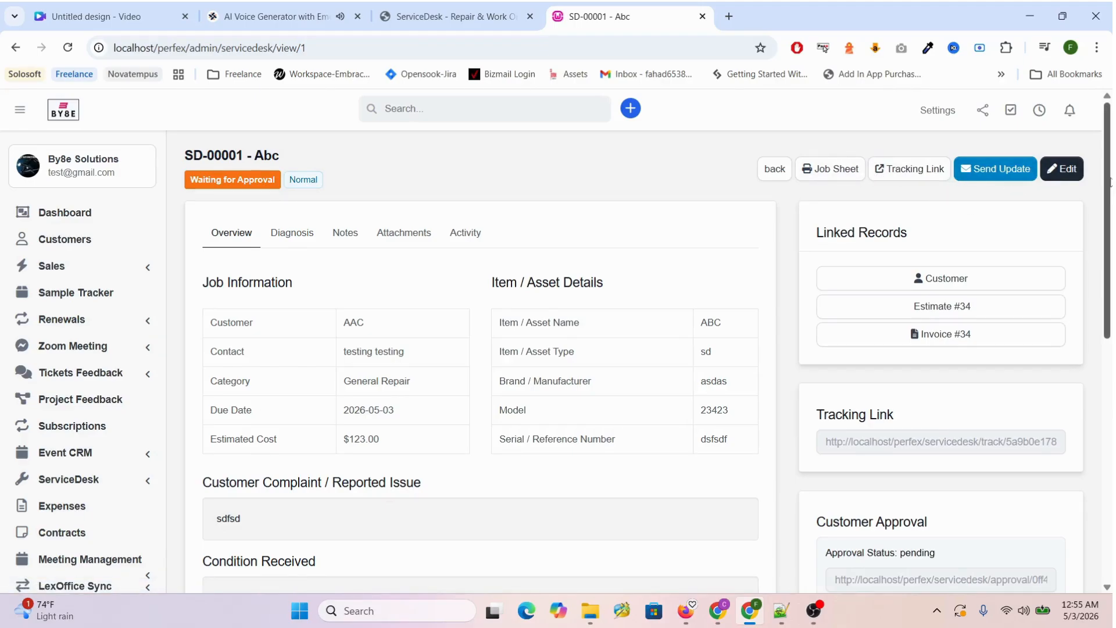
Look through the Abc job's Overview, Notes, Attachments and Activity, and return to its Overview details.
drag(1109, 182, 1111, 200)
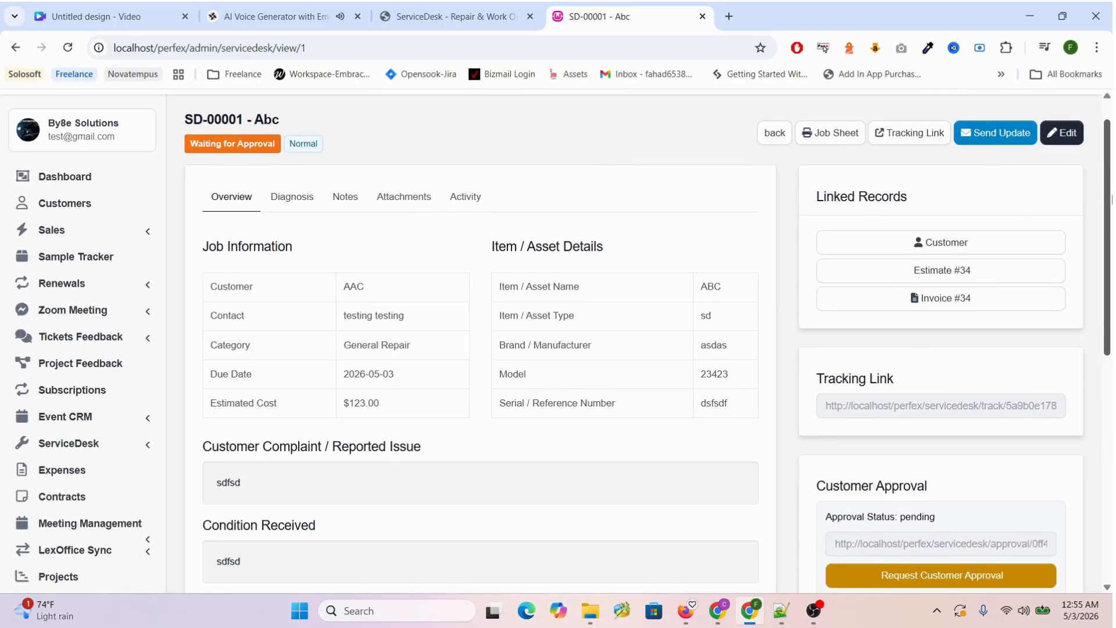
drag(1110, 199, 1111, 220)
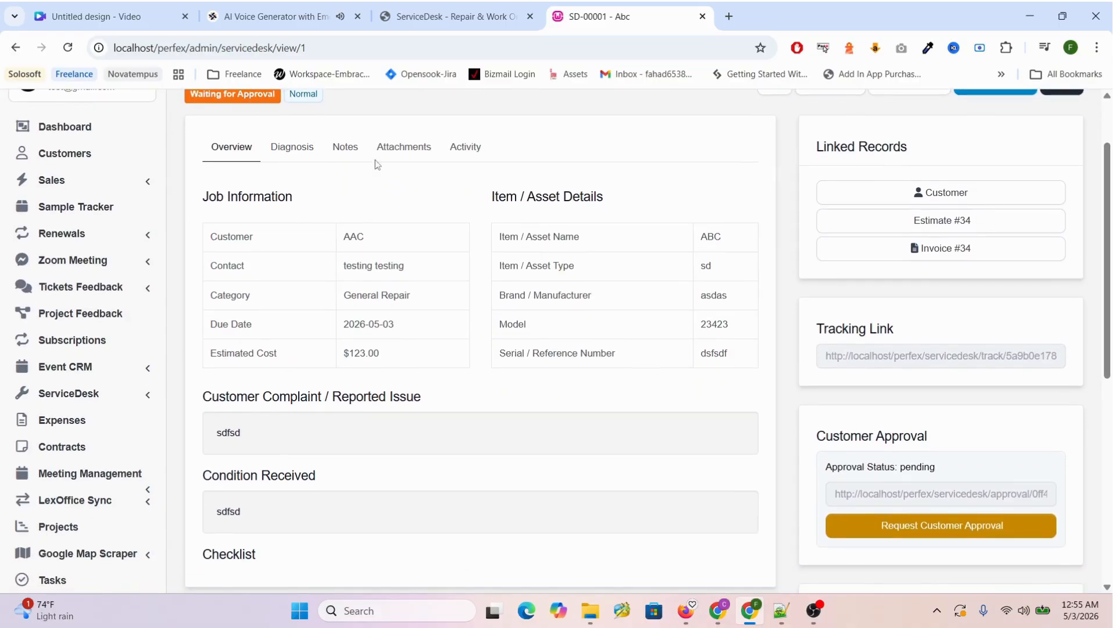
click(349, 154)
click(420, 159)
click(473, 157)
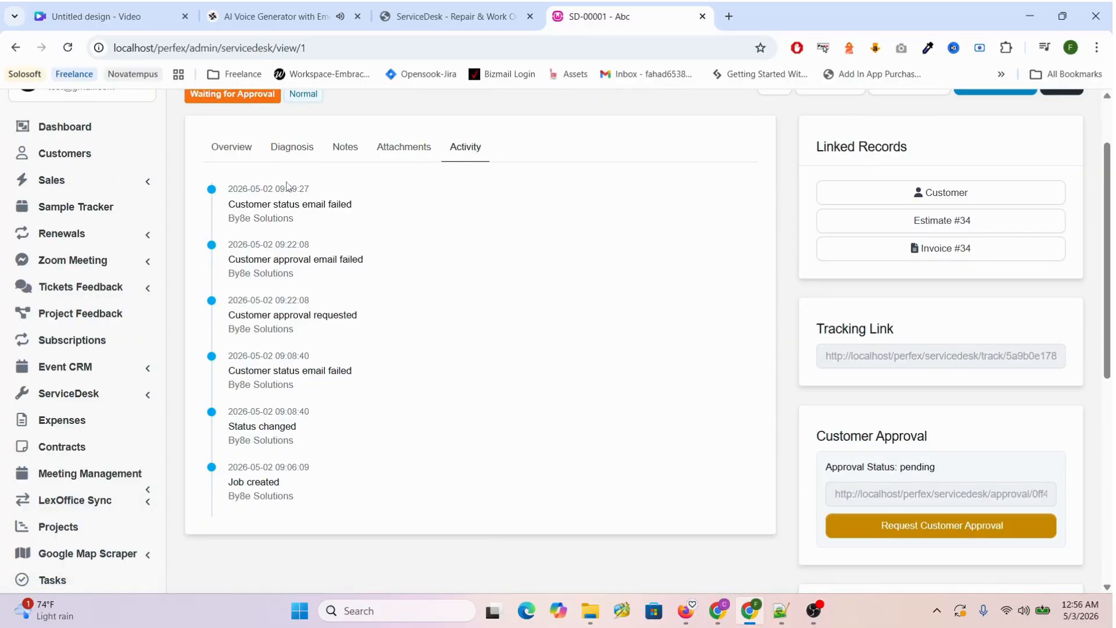
click(240, 150)
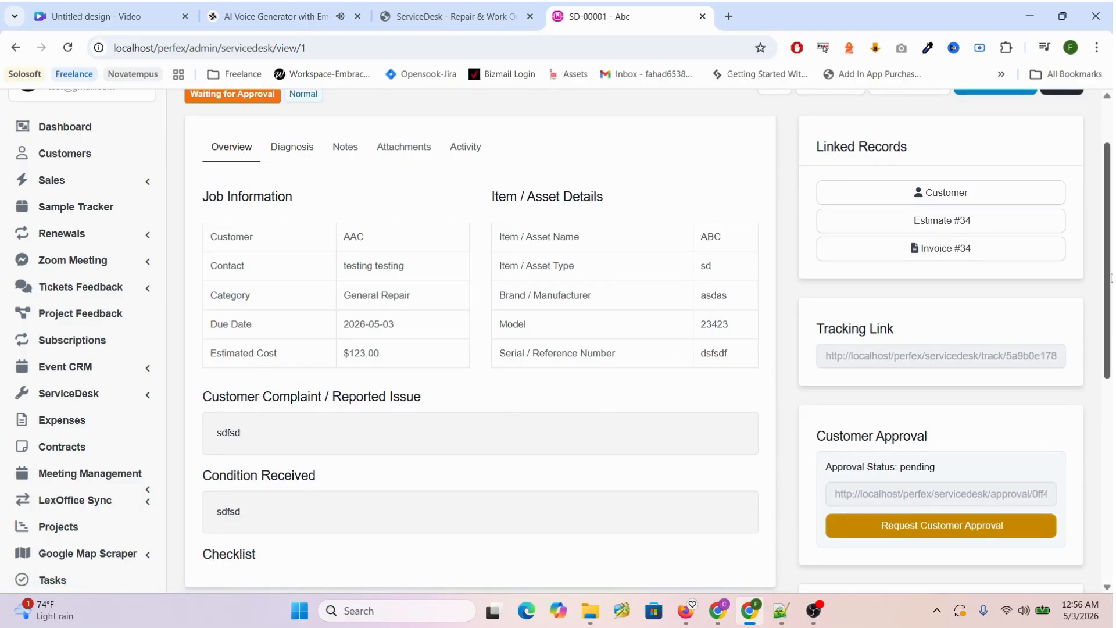
drag(1111, 277, 1110, 321)
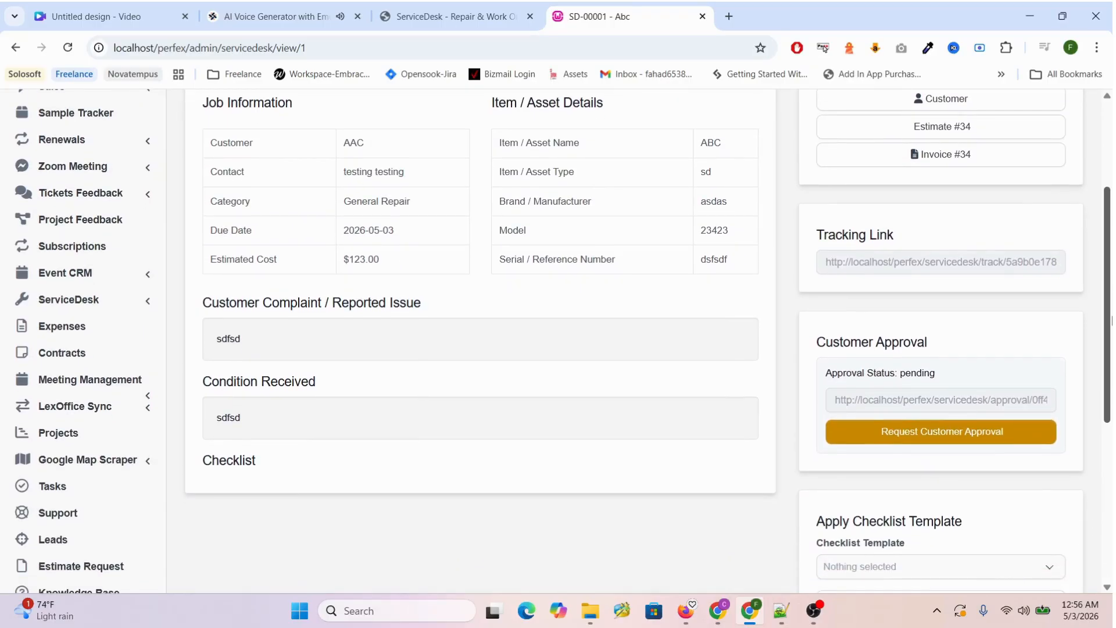
drag(1110, 320, 1110, 267)
Review the job's Diagnosis, Notes, Attachments and Activity one after another.
click(316, 169)
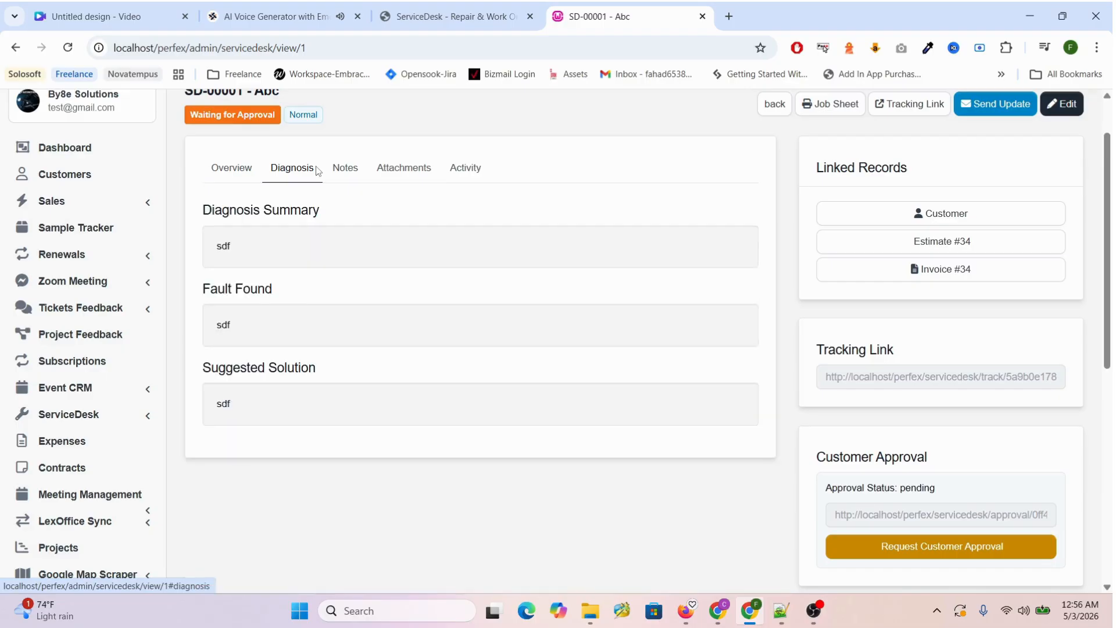
click(357, 174)
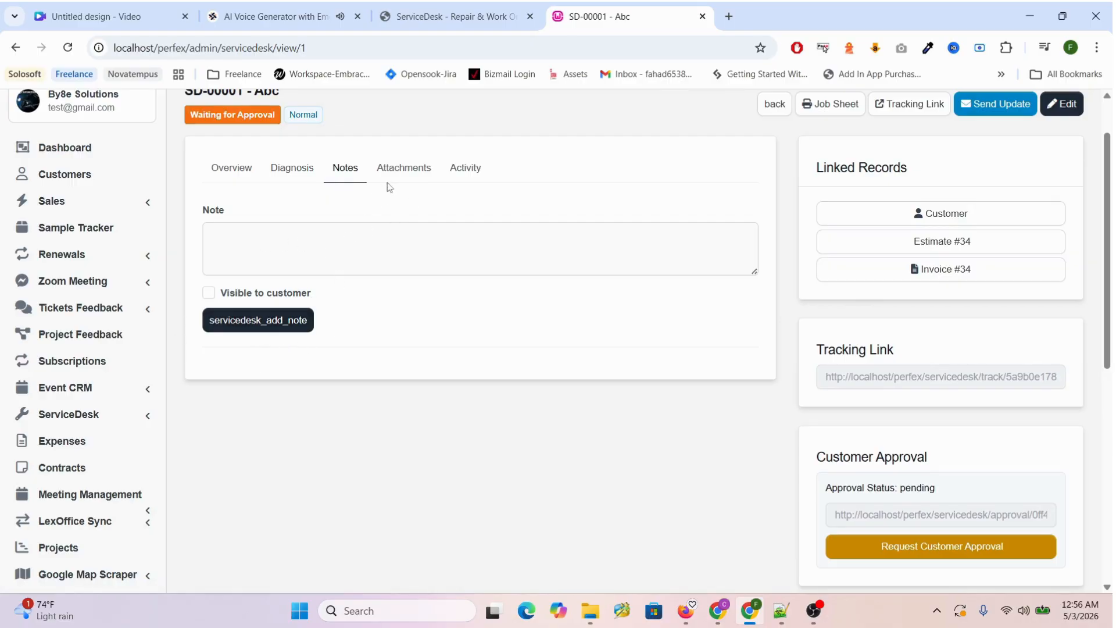
click(415, 175)
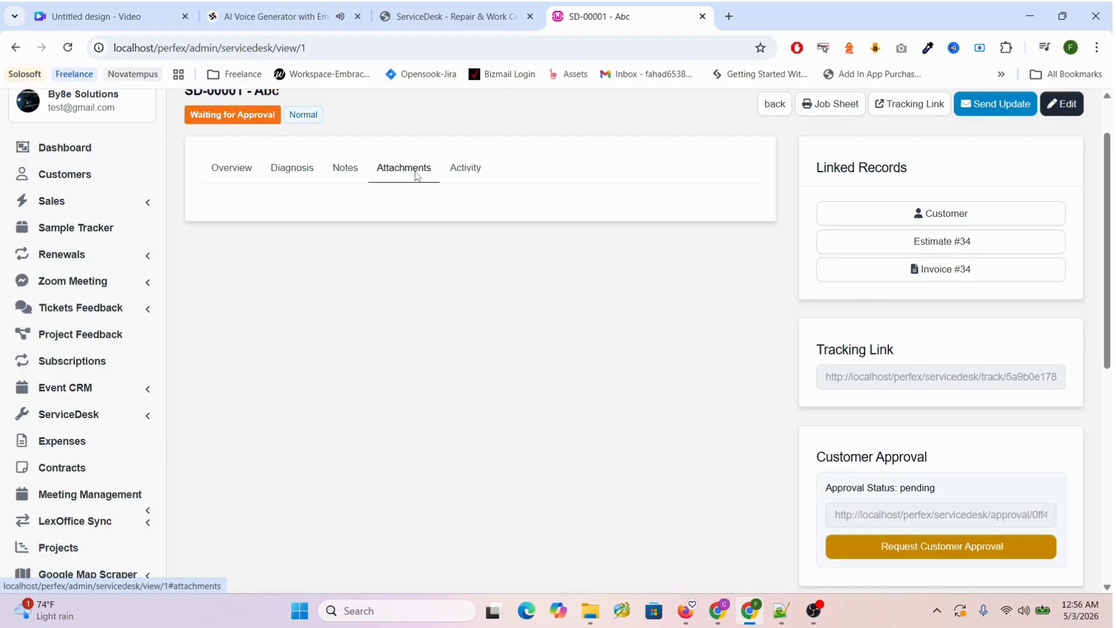
click(471, 171)
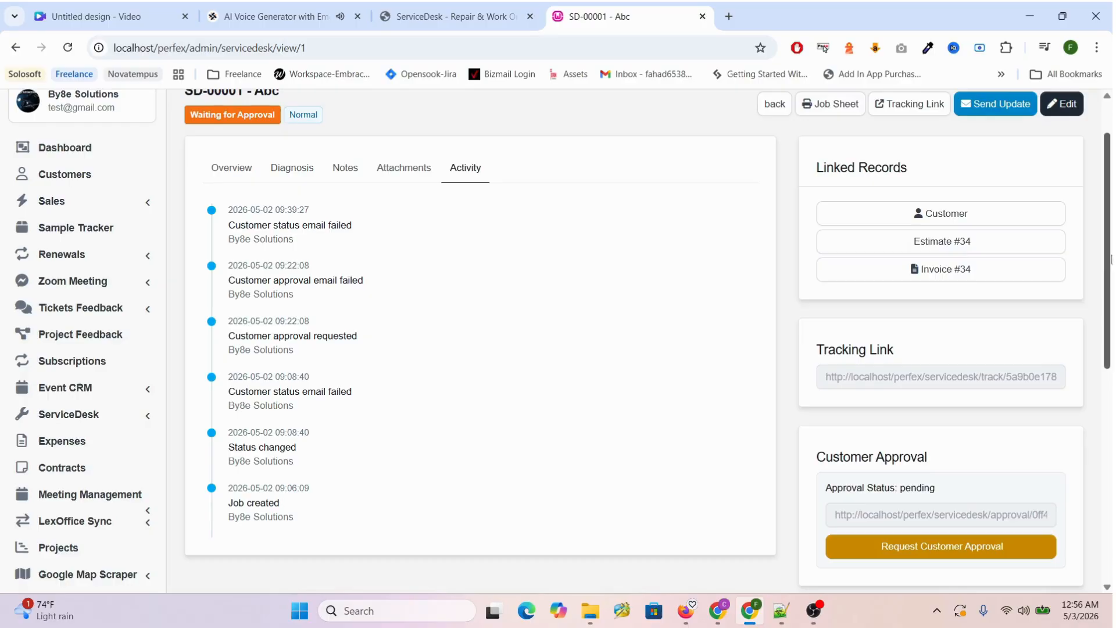
Examine the job's Linked Records, Tracking Link and Customer Approval sections, highlighting the approval status.
drag(1107, 256, 1105, 240)
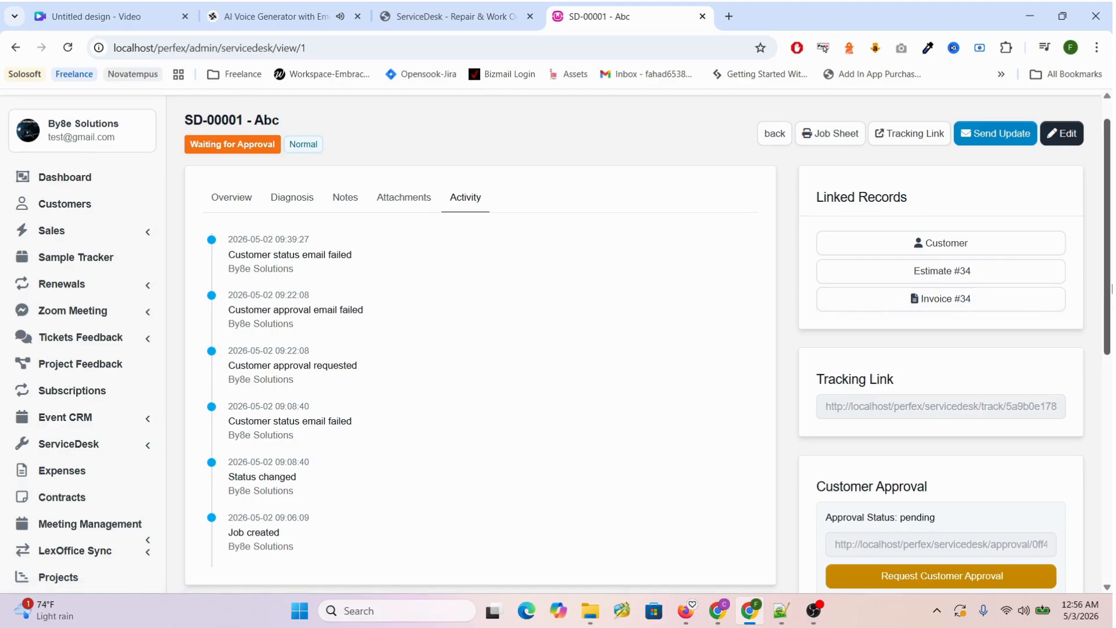
drag(1109, 285, 1110, 303)
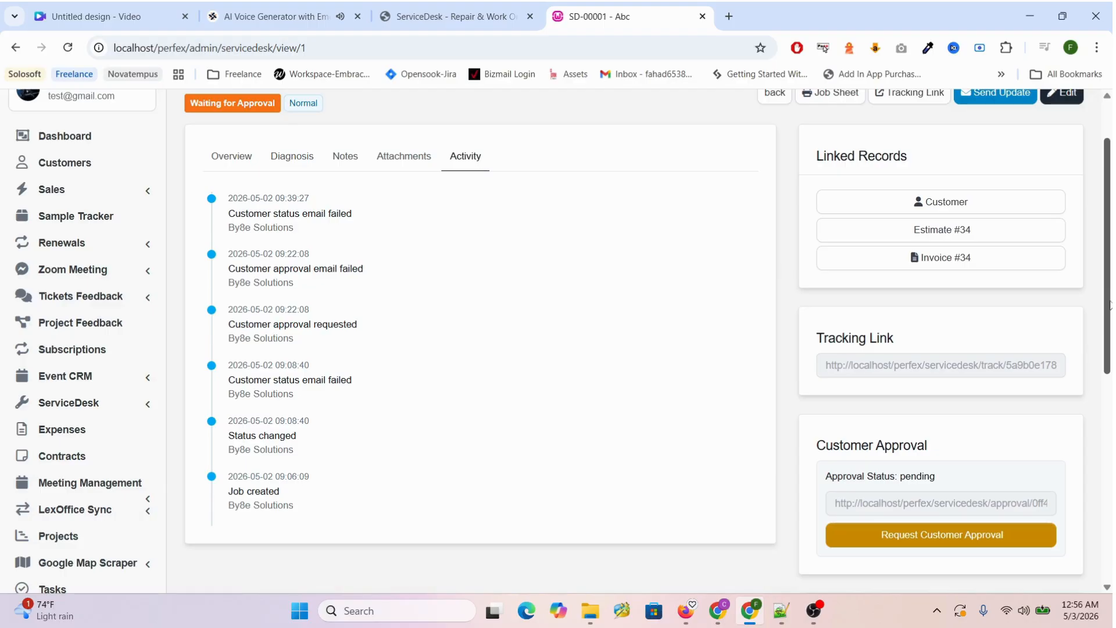
drag(1109, 305, 1111, 324)
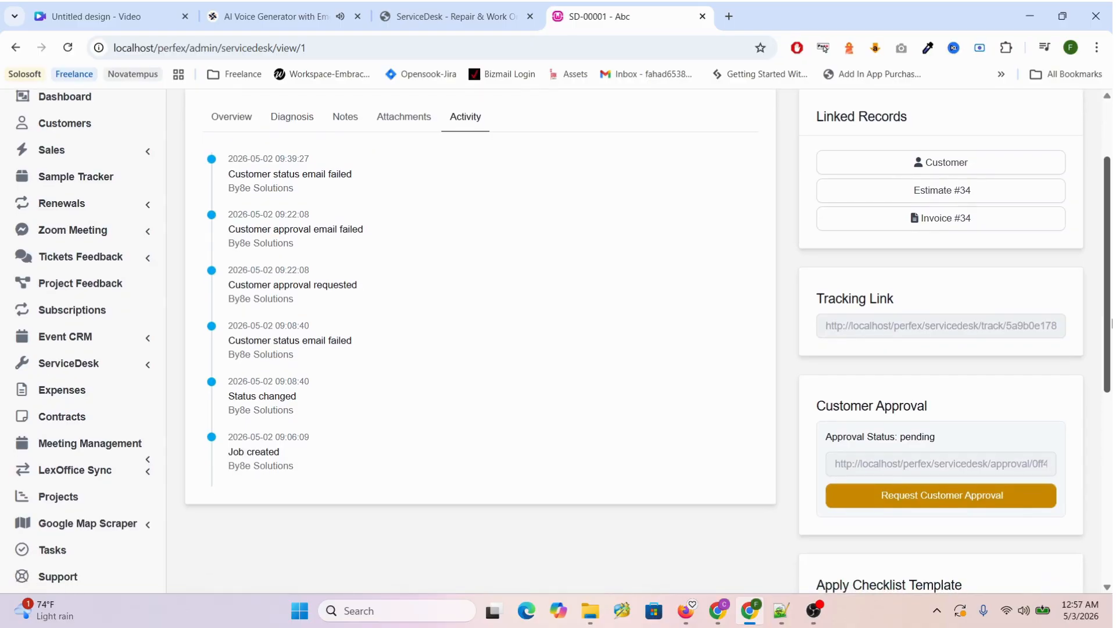
drag(1111, 322, 1110, 438)
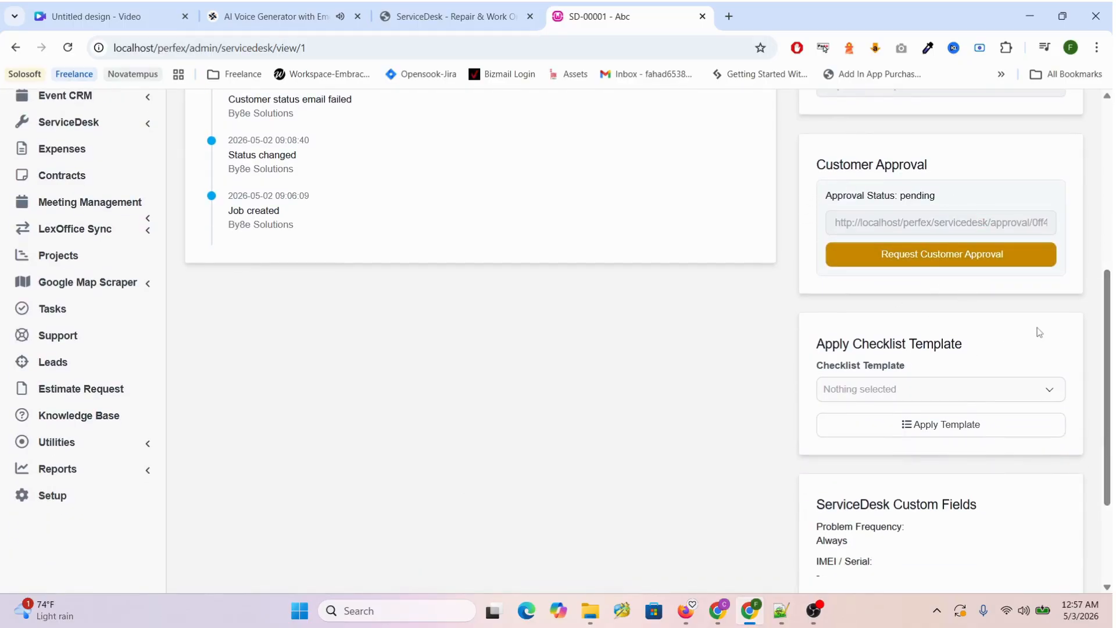
drag(901, 197, 984, 209)
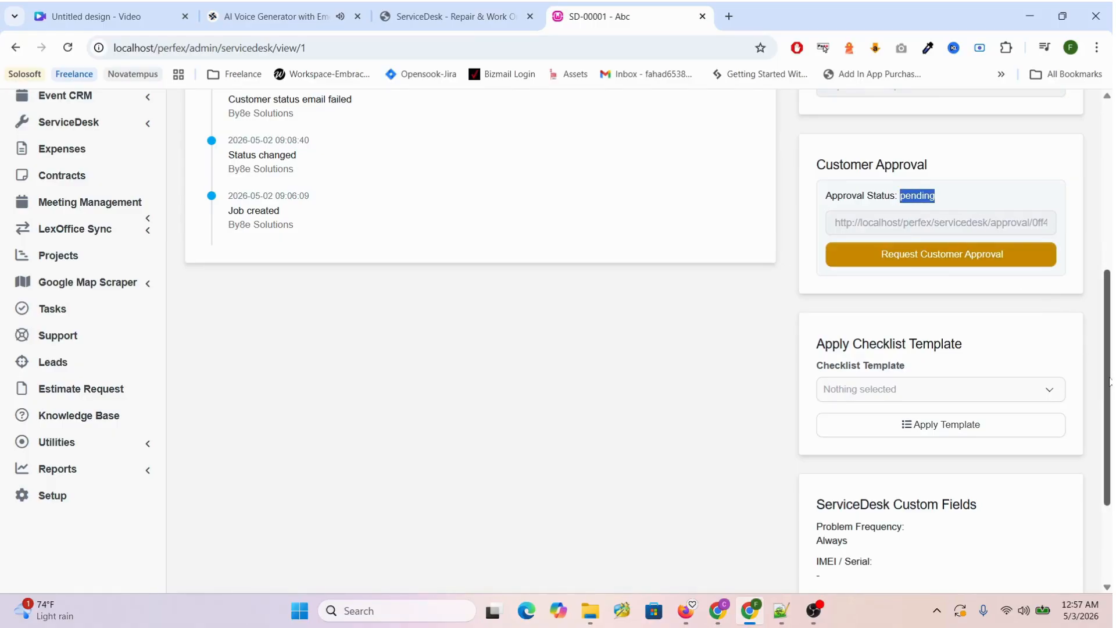
drag(1110, 381, 1110, 392)
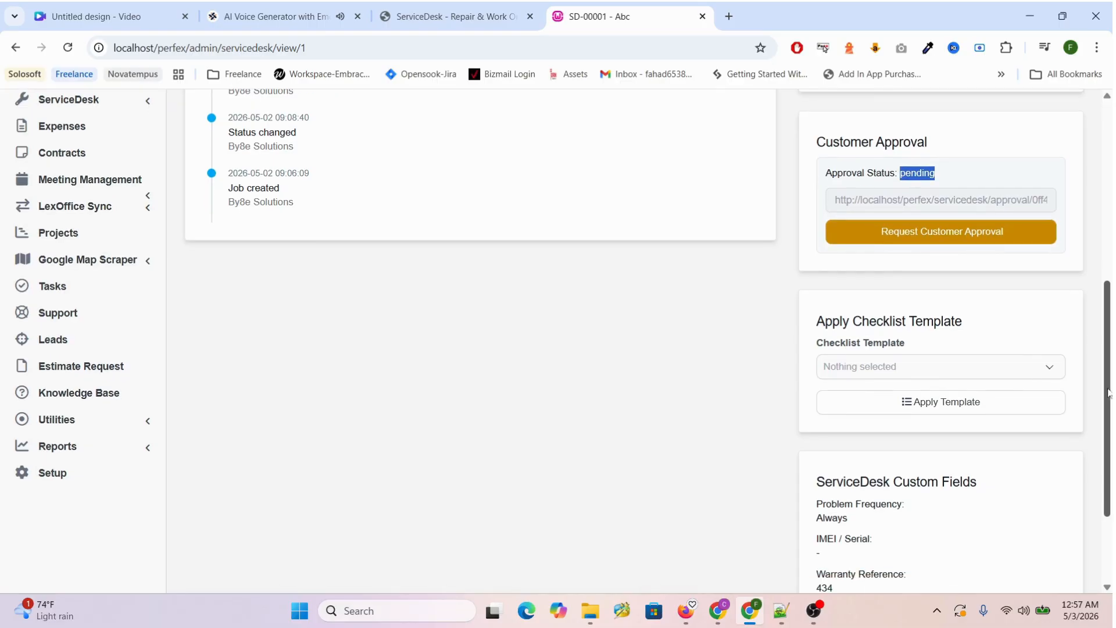
Check the job's available checklist templates without applying one, and review its ServiceDesk Custom Fields.
click(1029, 364)
click(669, 347)
drag(1109, 326, 1110, 365)
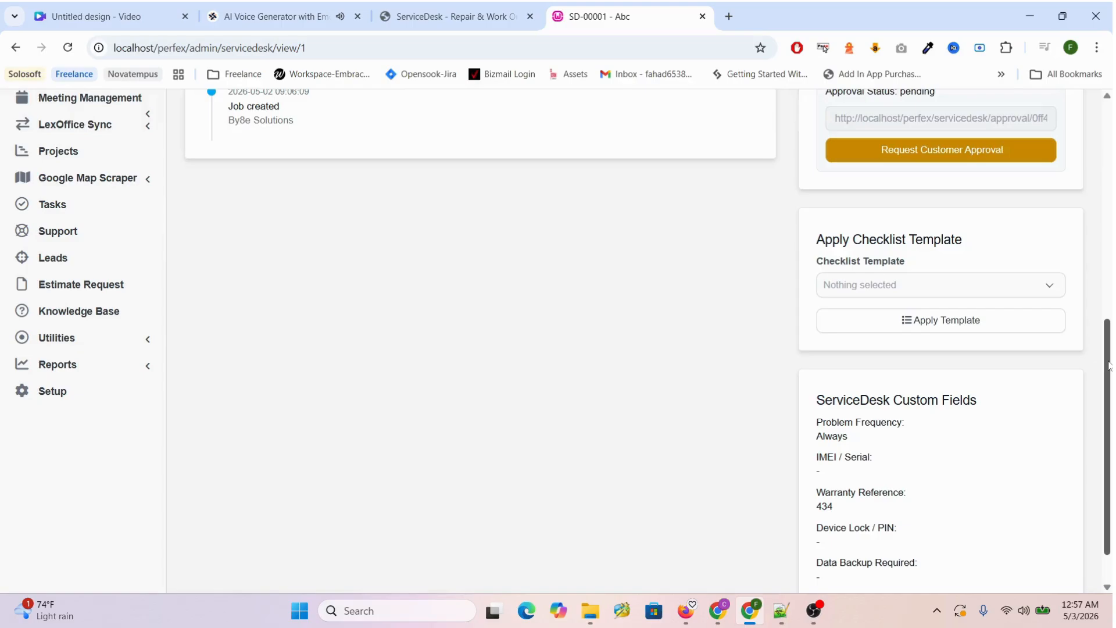
drag(1110, 365, 1109, 125)
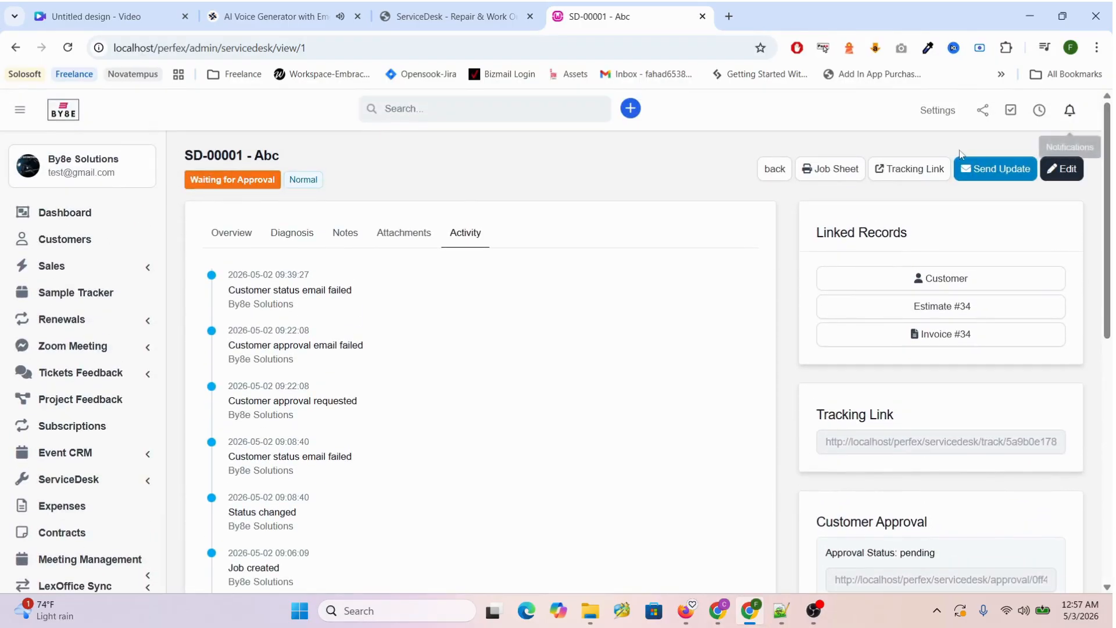
Open the printable job sheet for the Abc job and review it from job information to signatures and tracking QR code.
click(840, 177)
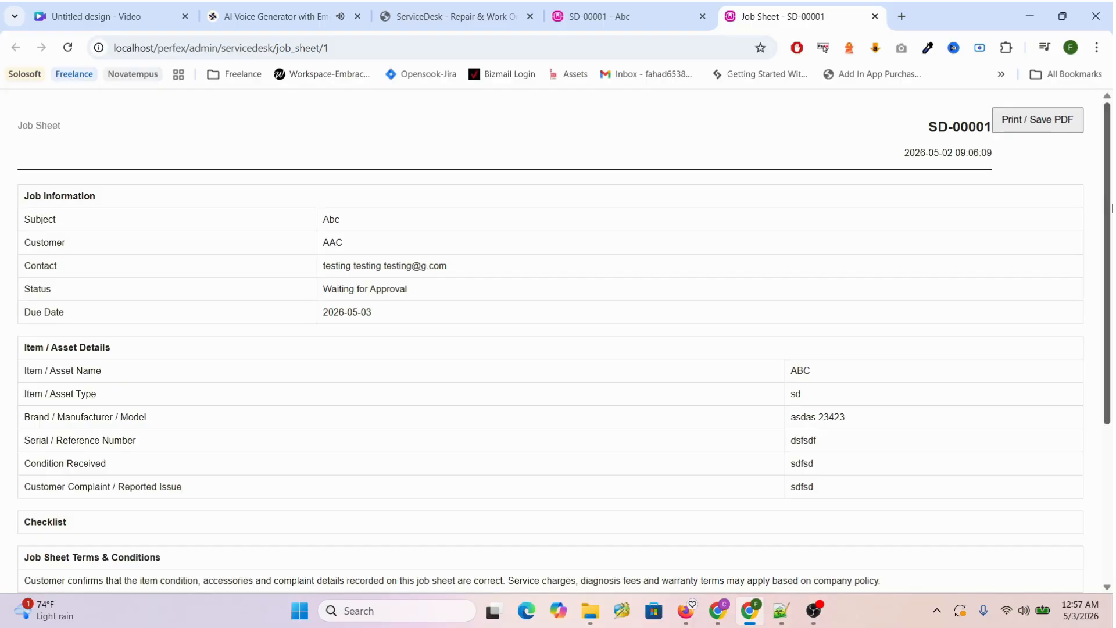
drag(1108, 214, 1109, 276)
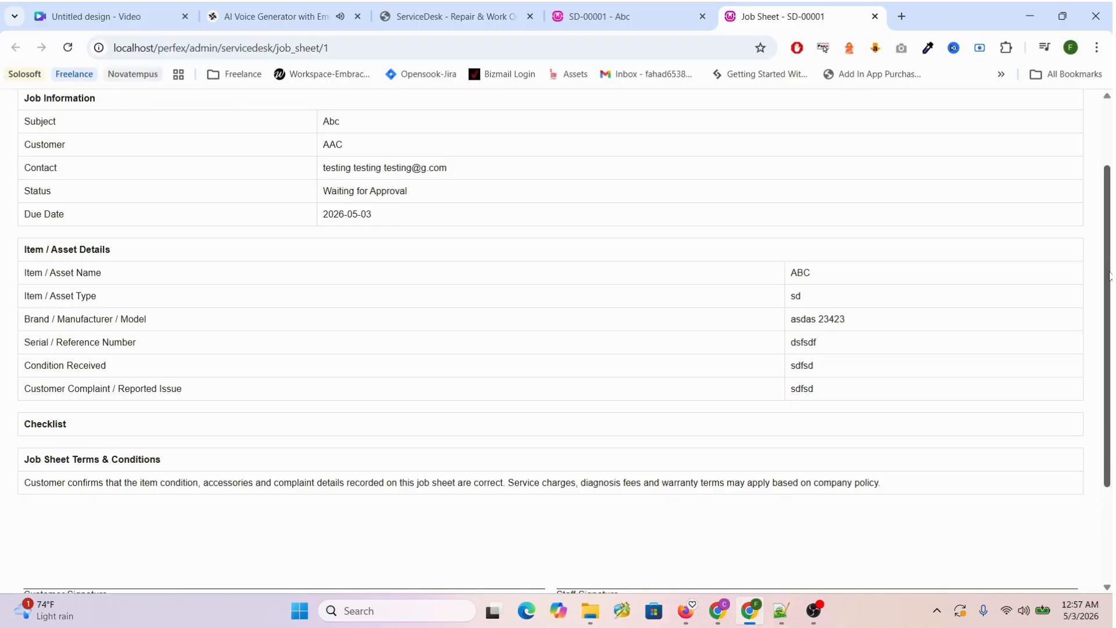
drag(1109, 276, 1111, 381)
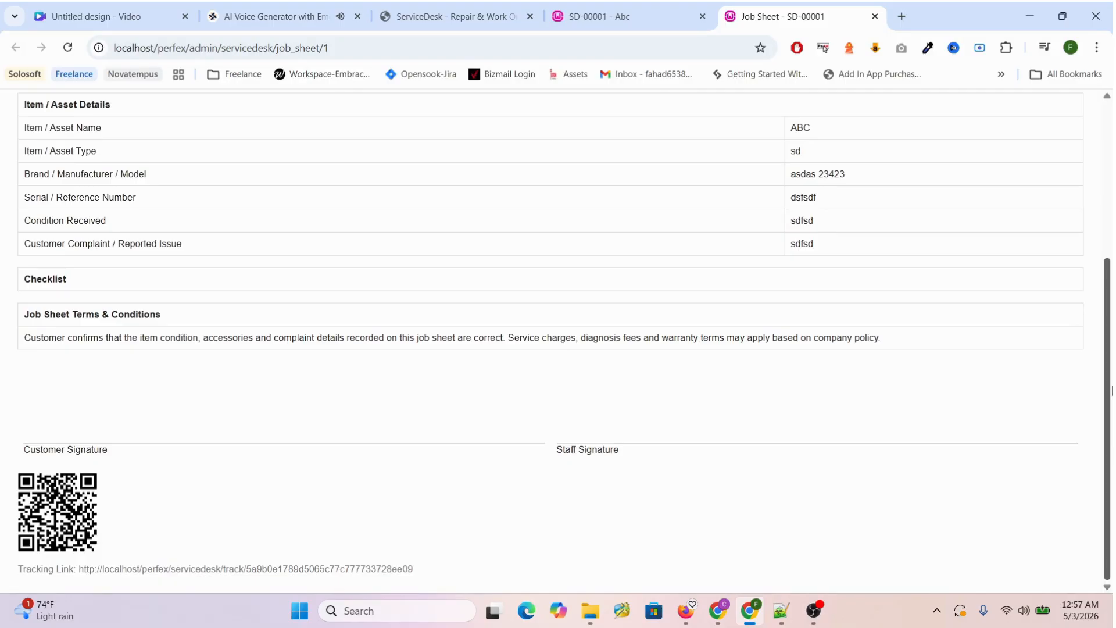
drag(1110, 391, 1111, 283)
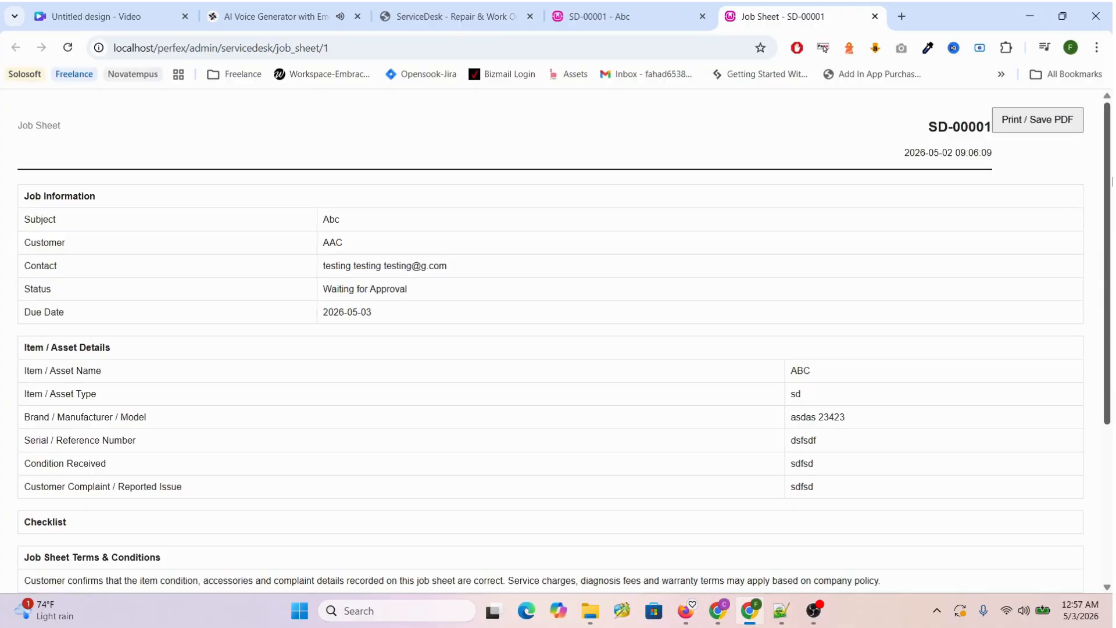
Close the job sheet and review the Abc job's public tracking page, from its status to the additional information.
mouse_move(1104, 191)
mouse_down()
mouse_move(1111, 356)
mouse_move(1110, 187)
mouse_up()
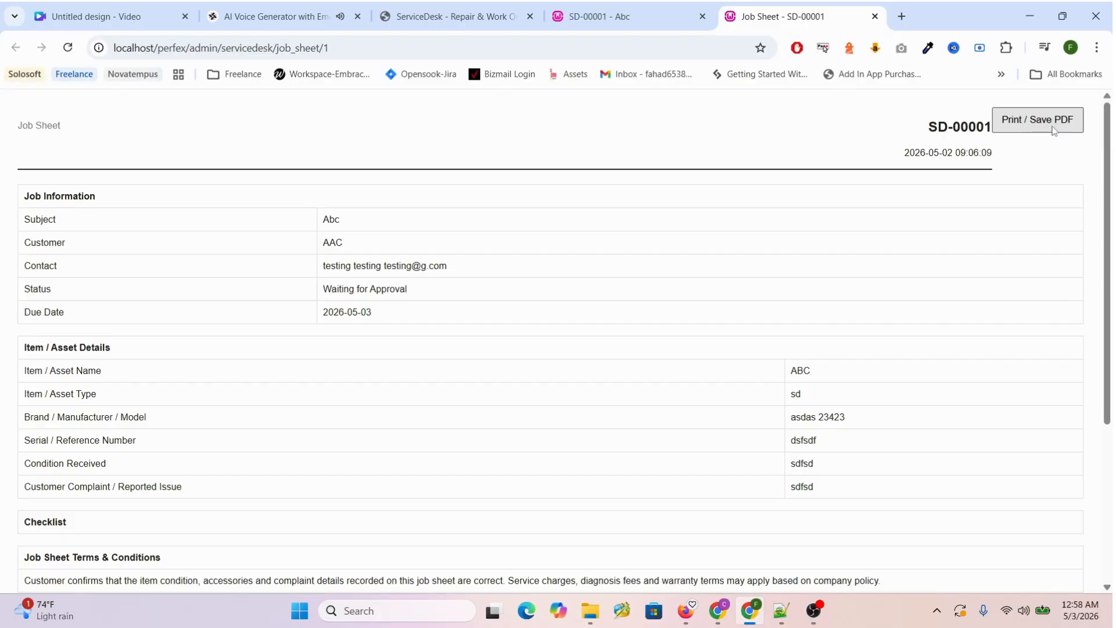
click(875, 17)
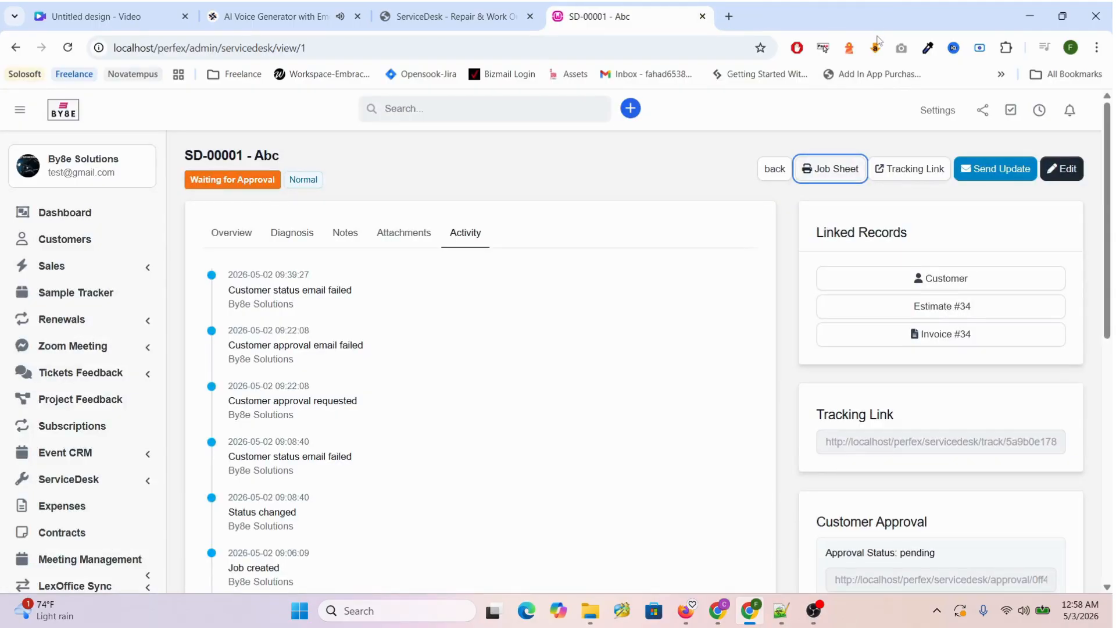
click(931, 168)
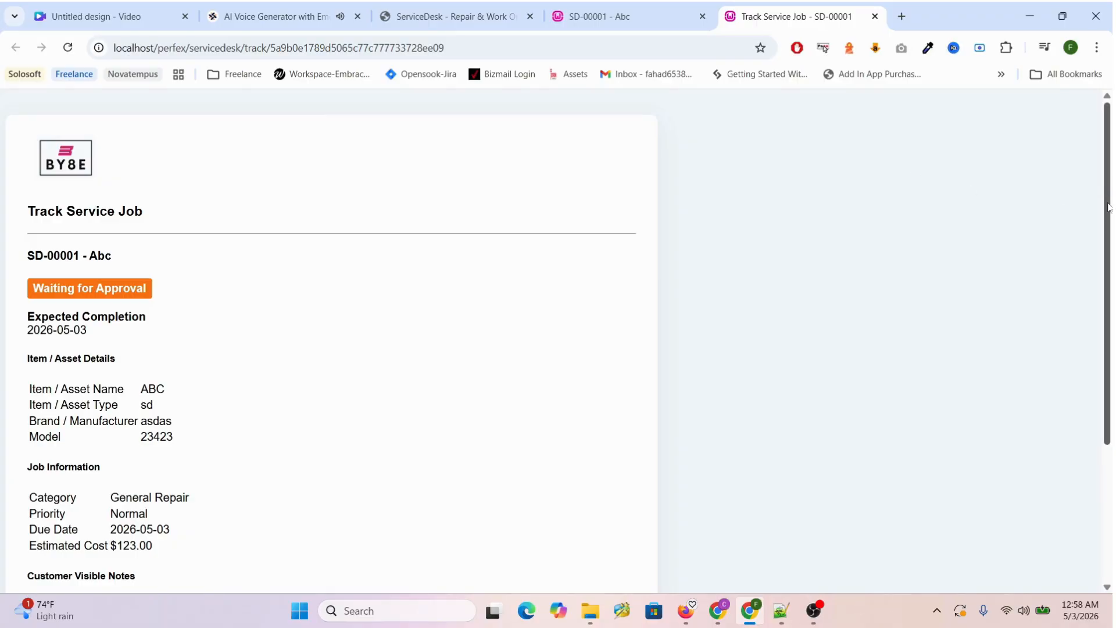
scroll(1108, 208, down, 2)
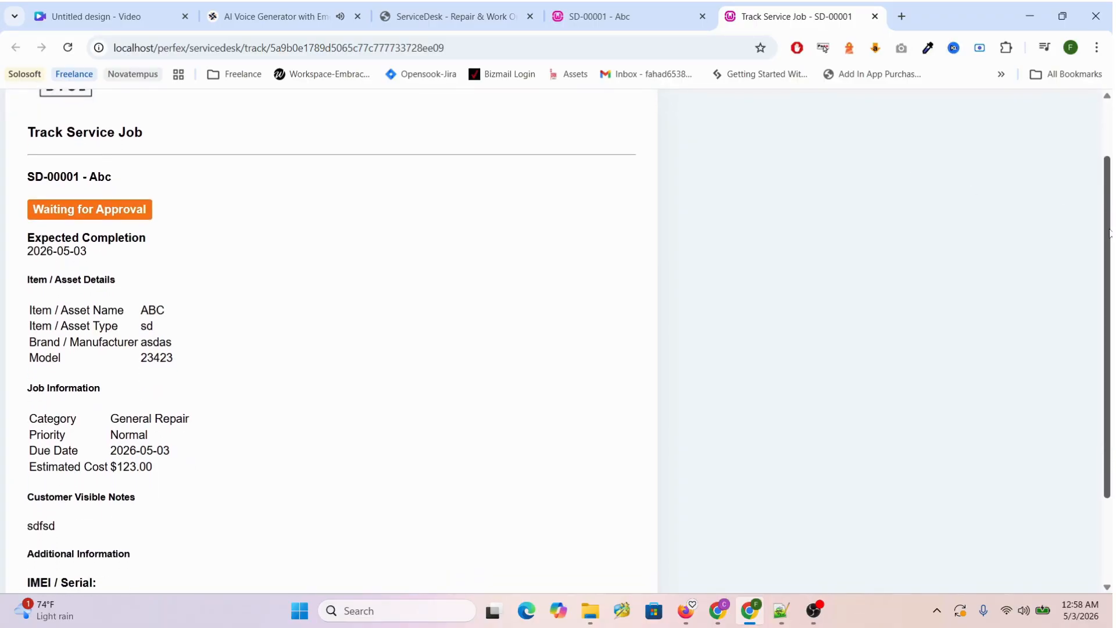
drag(1108, 232, 1108, 254)
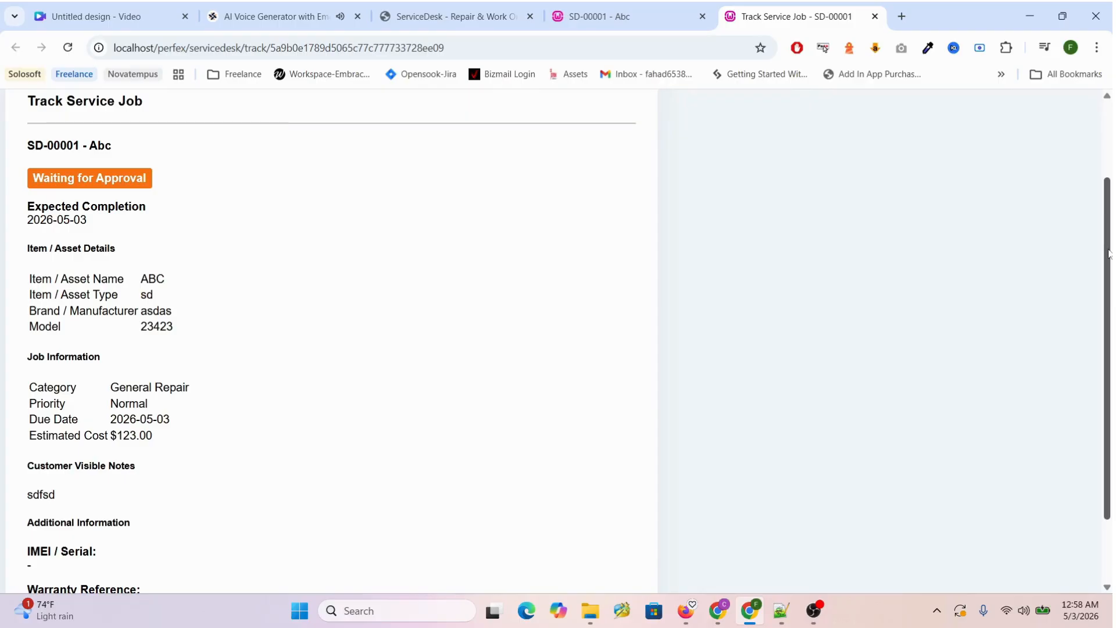
drag(1108, 254, 1108, 311)
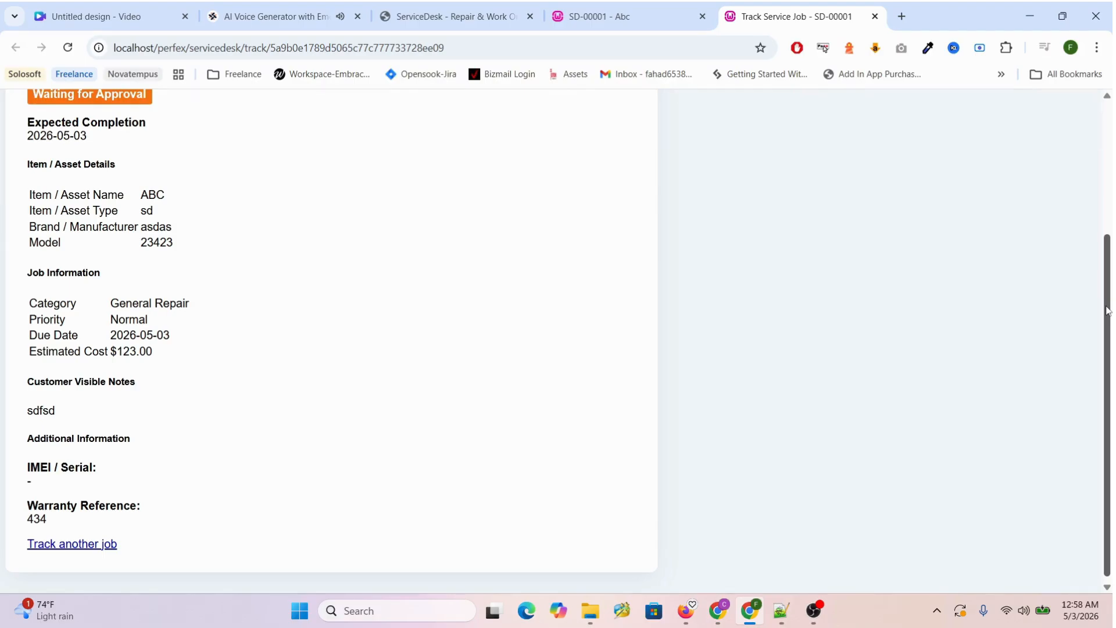
drag(1109, 311, 1112, 182)
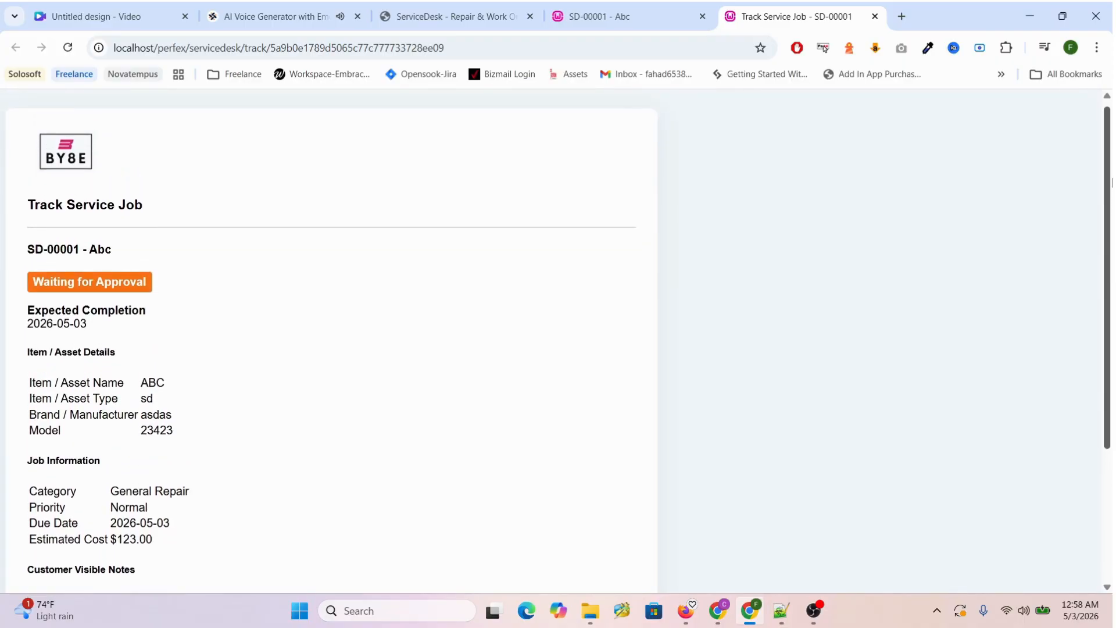
drag(1111, 182, 1111, 301)
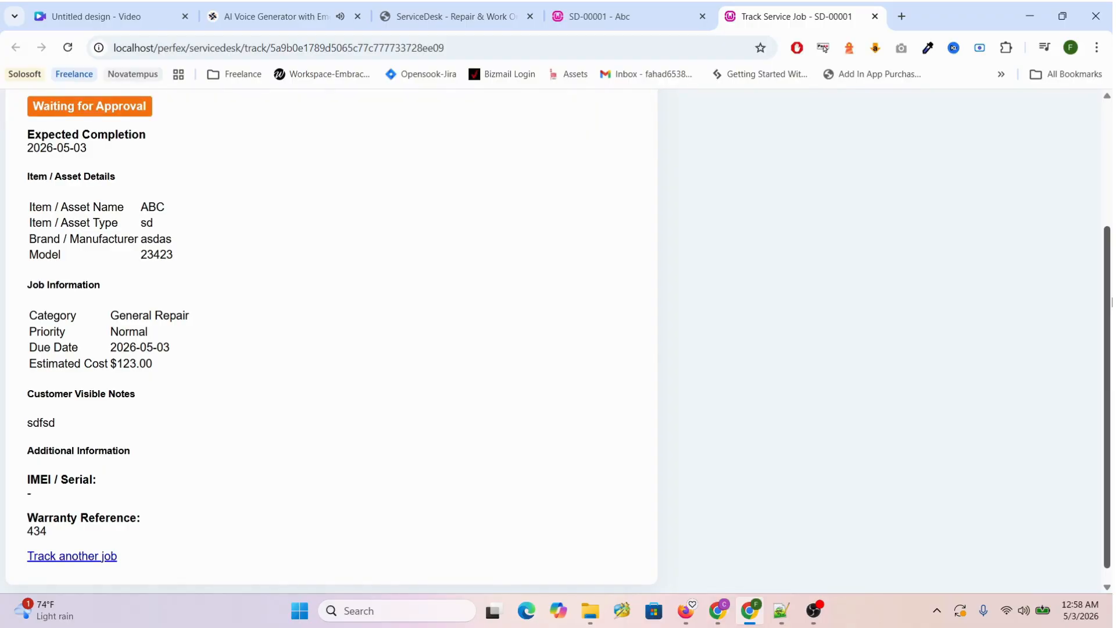
drag(1111, 302, 1111, 131)
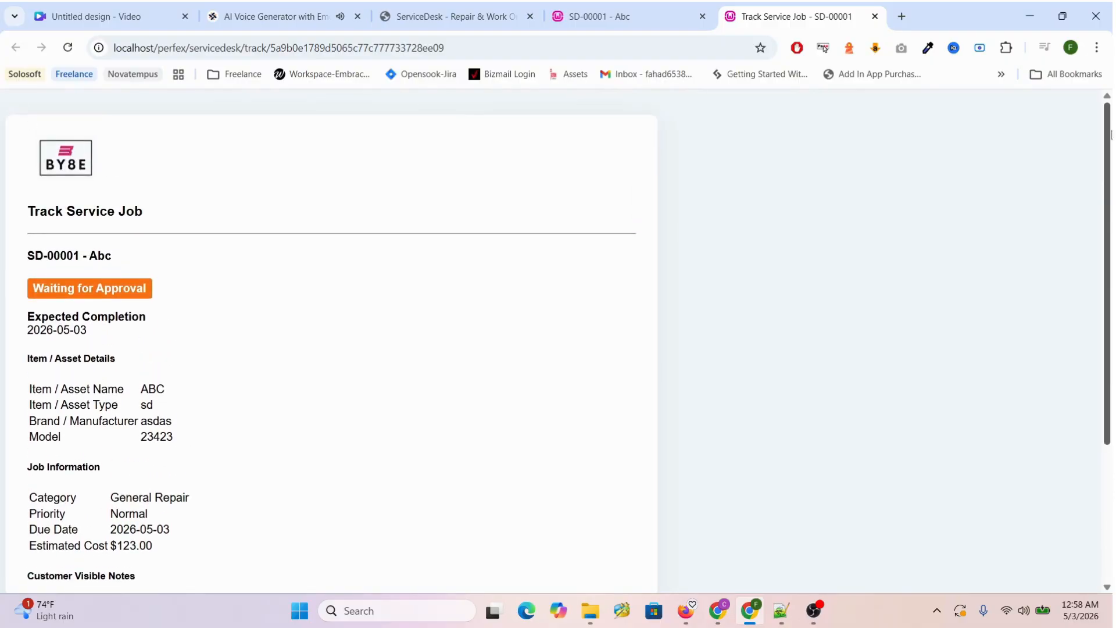
click(876, 17)
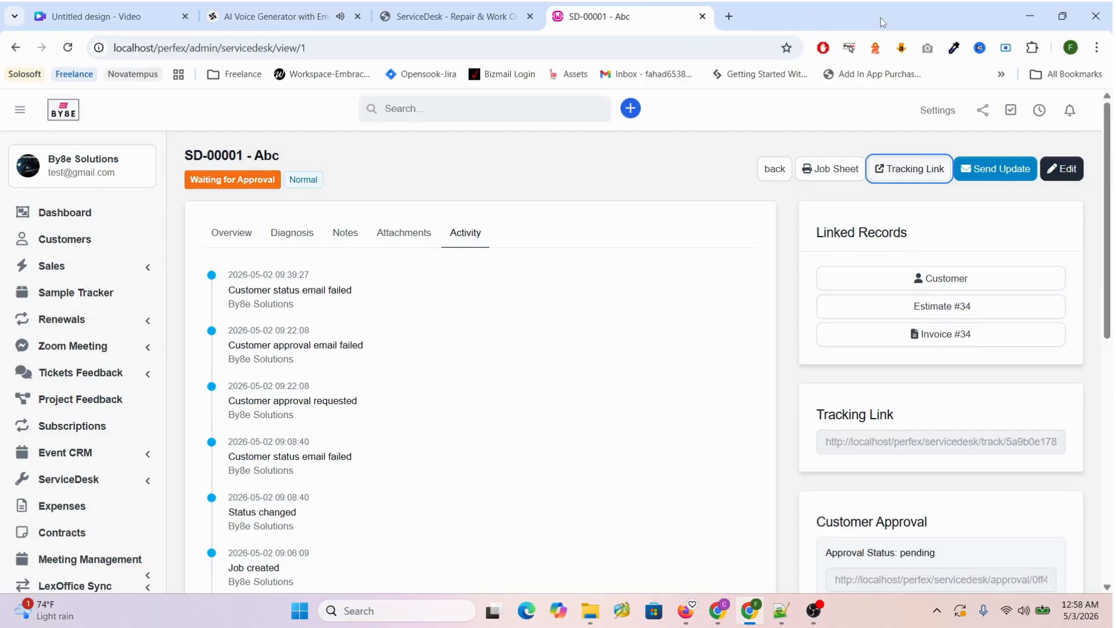
Open the ServiceDesk Kanban board and look across its status columns to the Abc job's card under Waiting for Approval.
scroll(129, 341, down, 1)
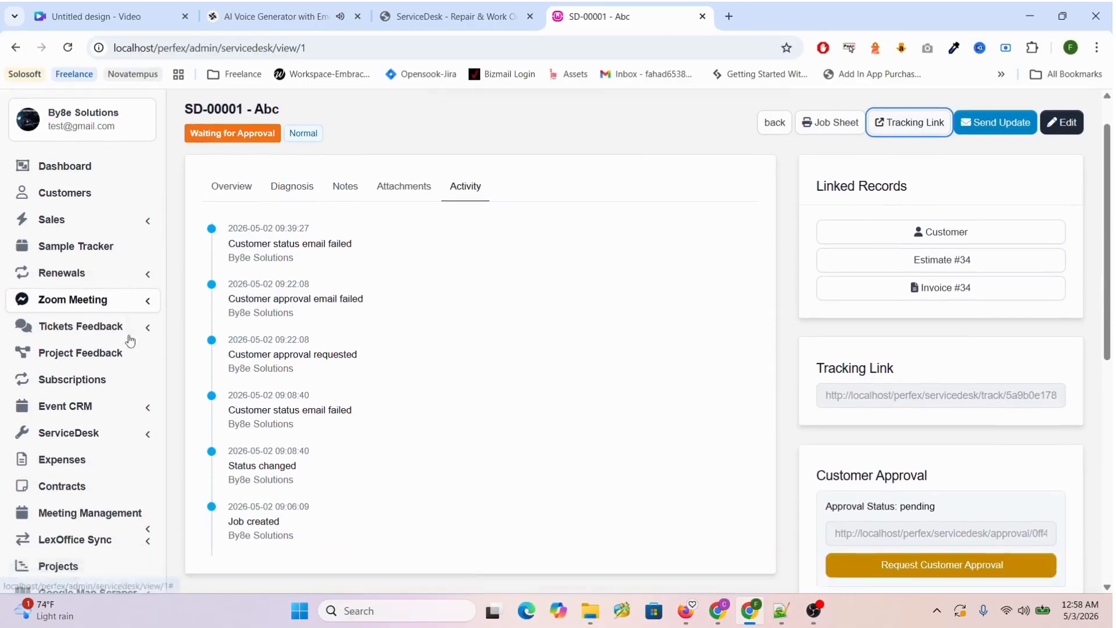
scroll(129, 341, down, 3)
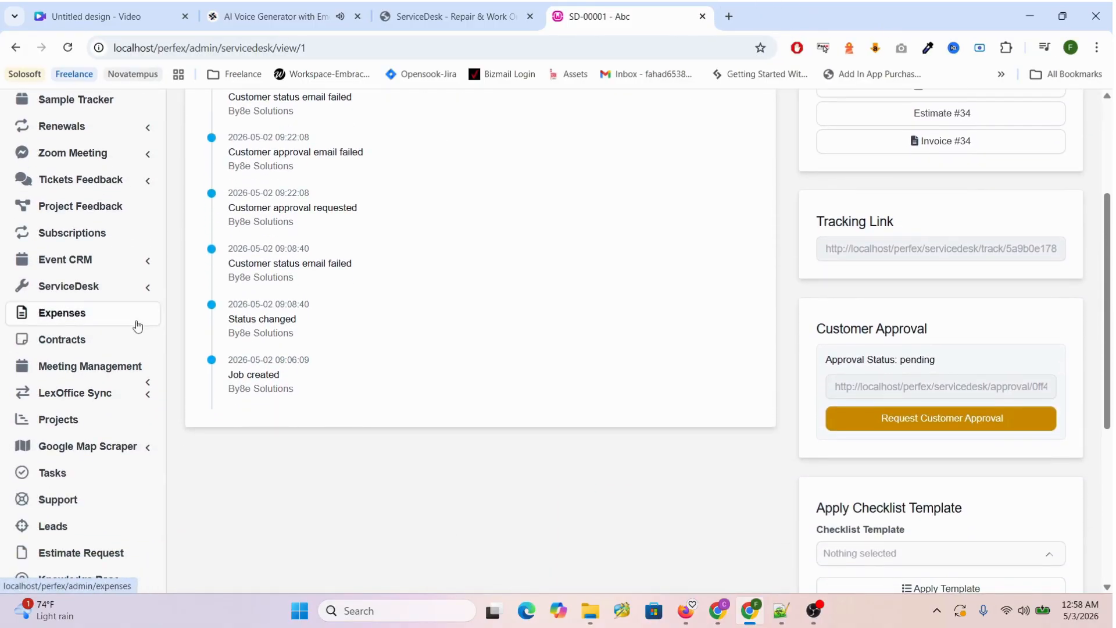
scroll(131, 356, down, 2)
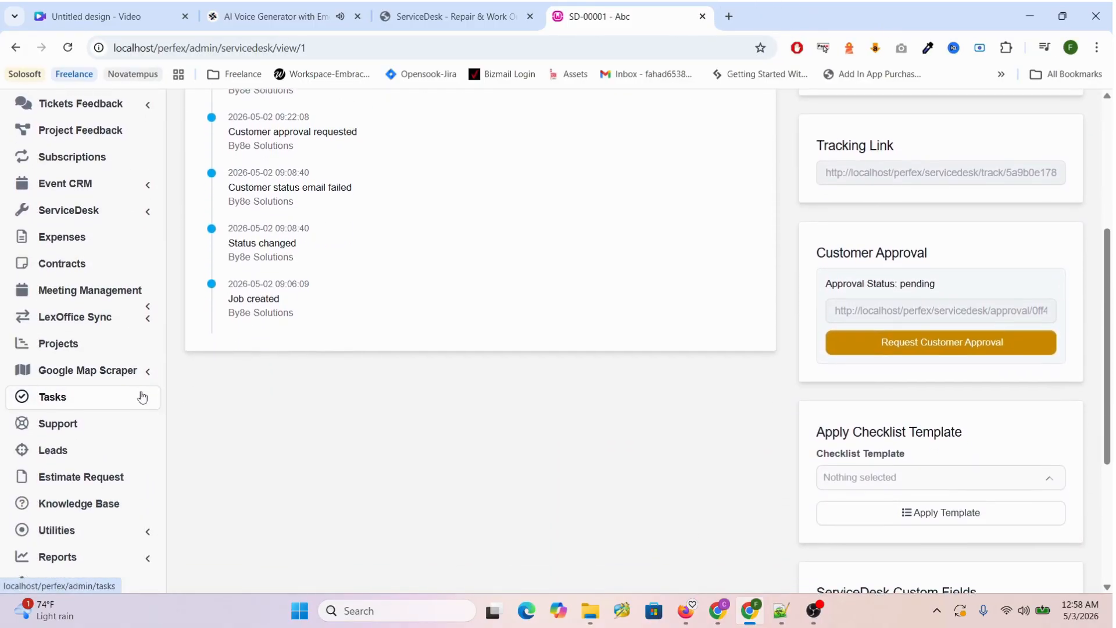
scroll(142, 397, down, 1)
scroll(141, 244, up, 1)
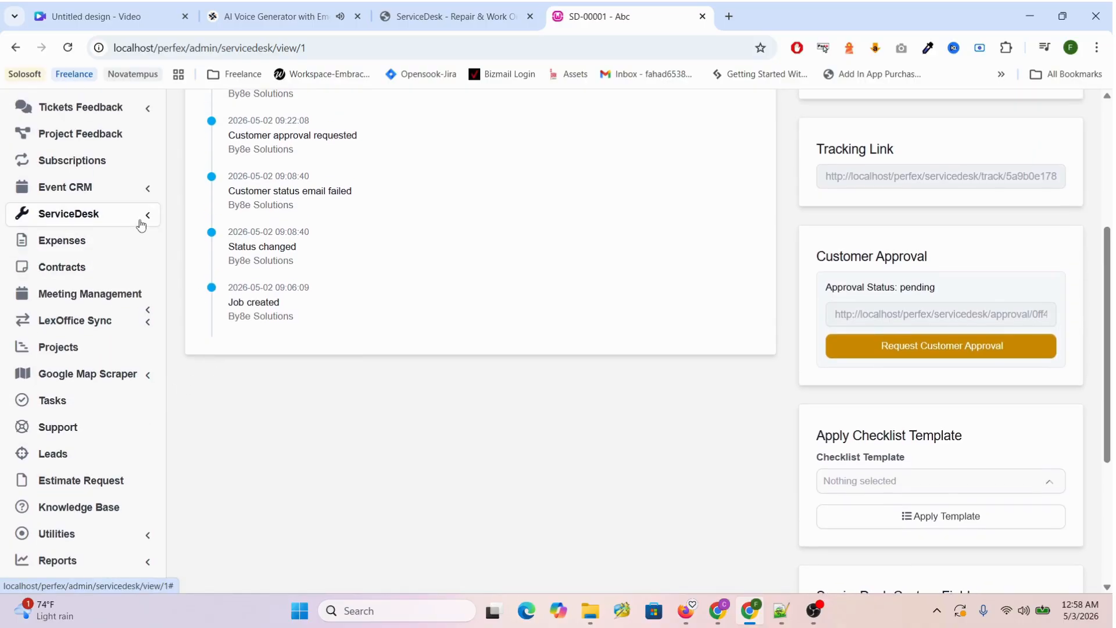
click(141, 225)
click(73, 302)
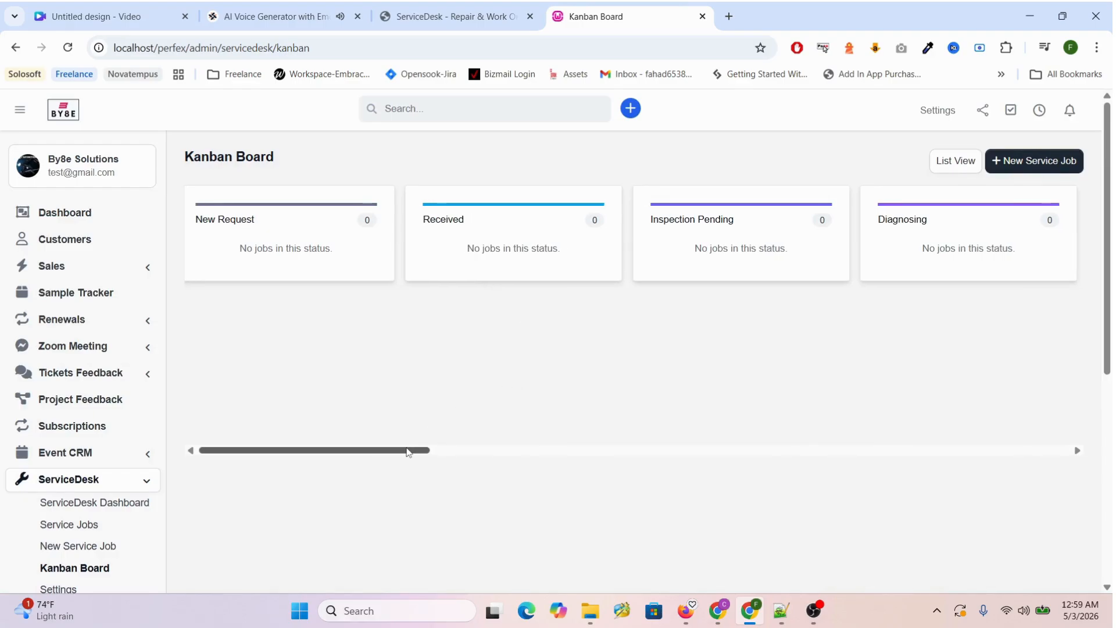
drag(407, 452, 661, 483)
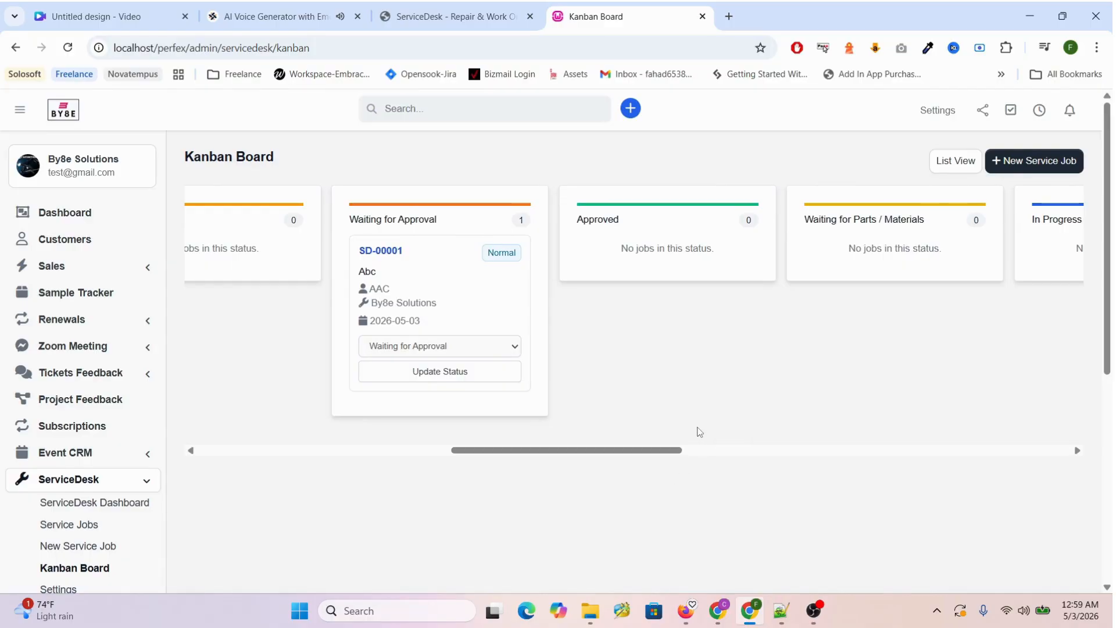
drag(654, 454, 673, 458)
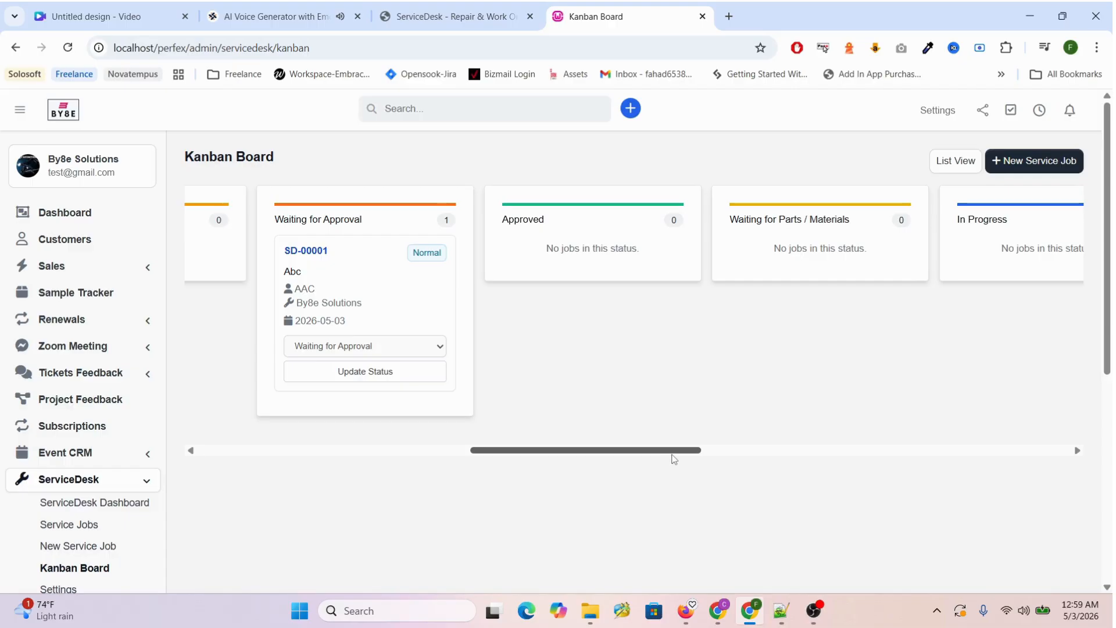
Check the status options on the Abc job's Kanban card without changing its status.
click(392, 348)
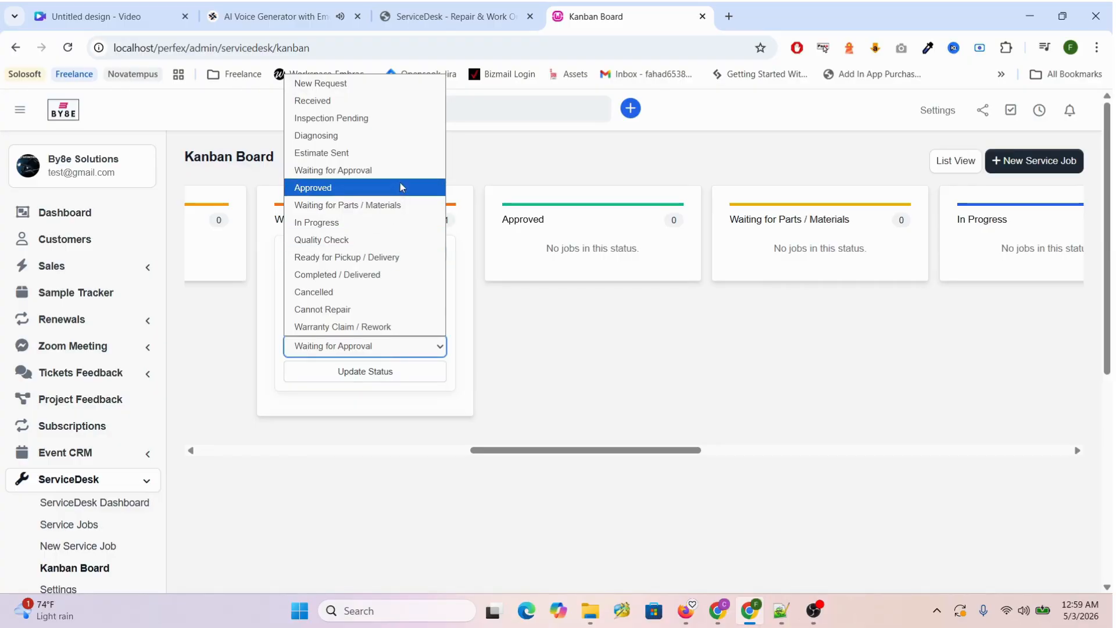
click(709, 381)
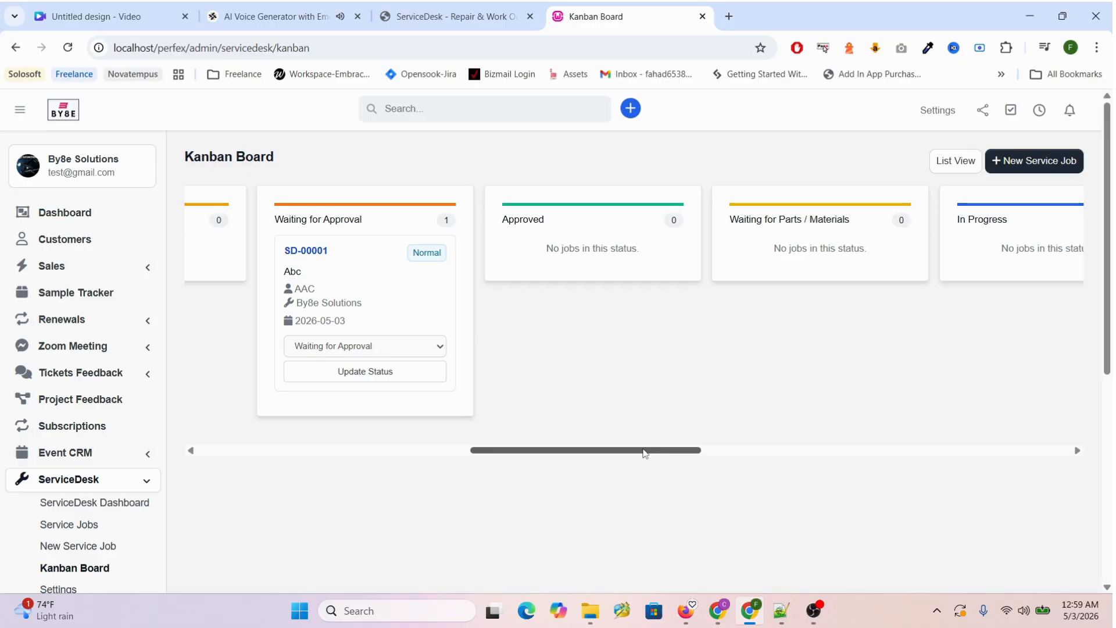
drag(643, 451, 617, 514)
Open the AAC customer's record and review its Service Jobs section.
scroll(871, 426, down, 1)
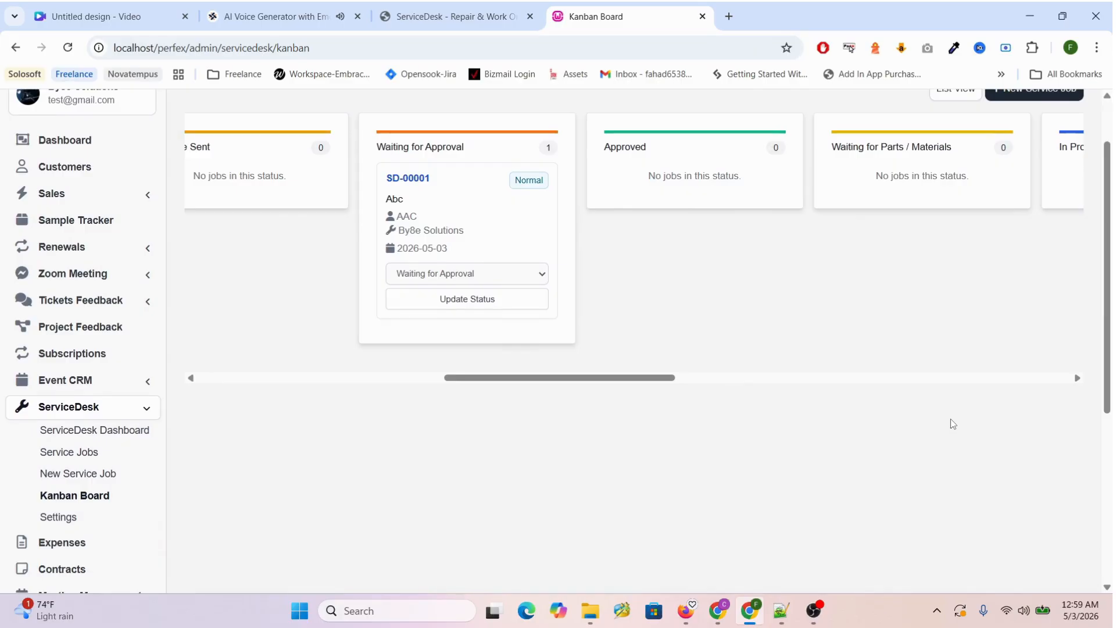
click(69, 175)
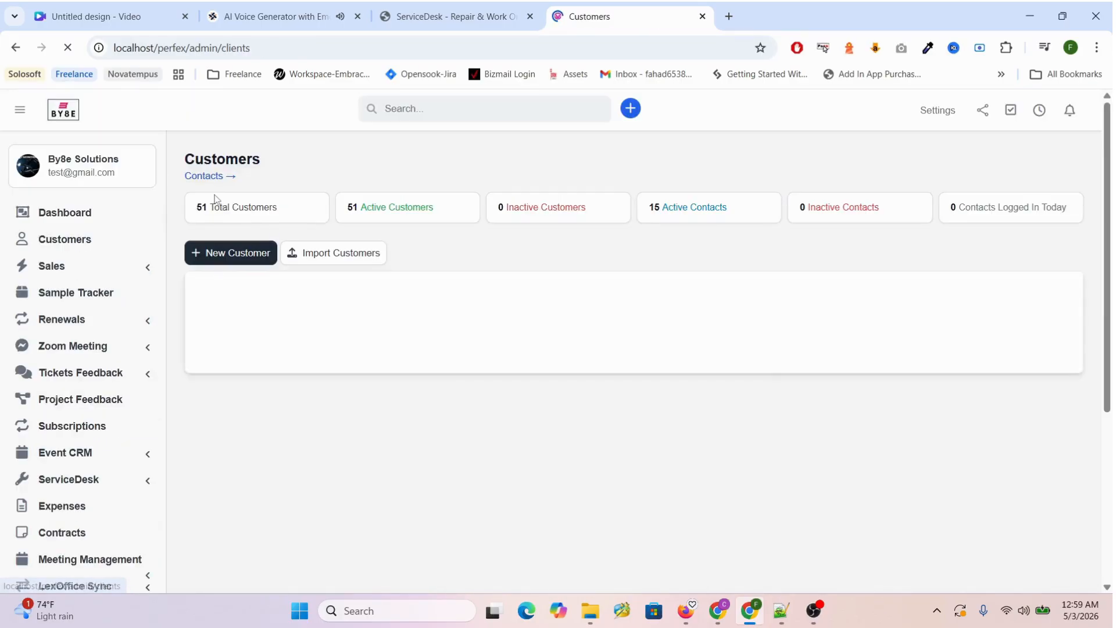
click(277, 364)
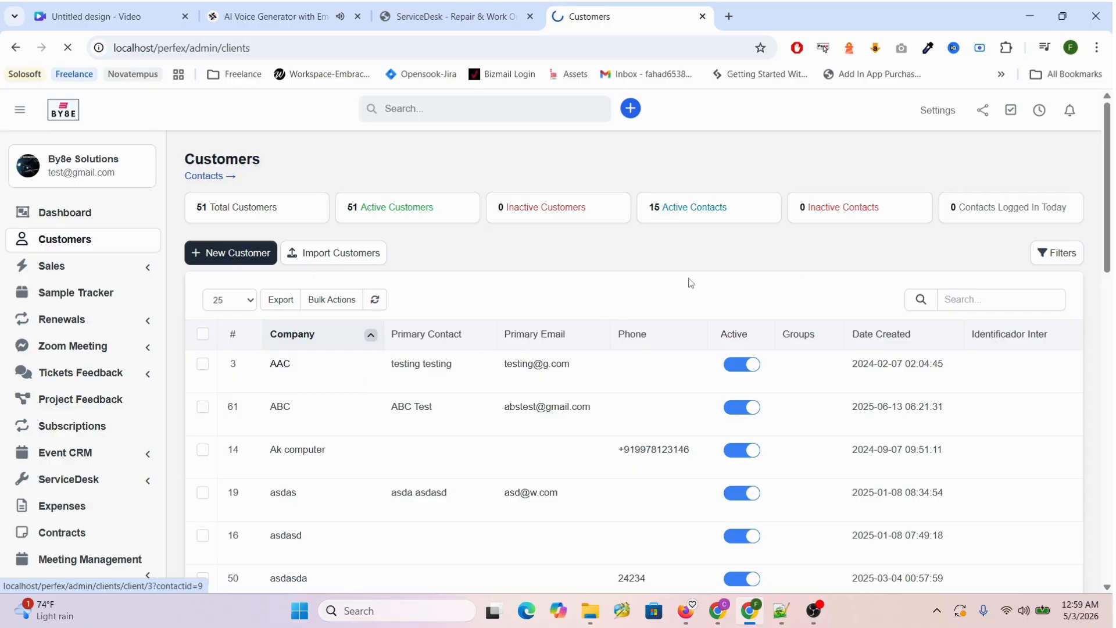
scroll(660, 274, down, 3)
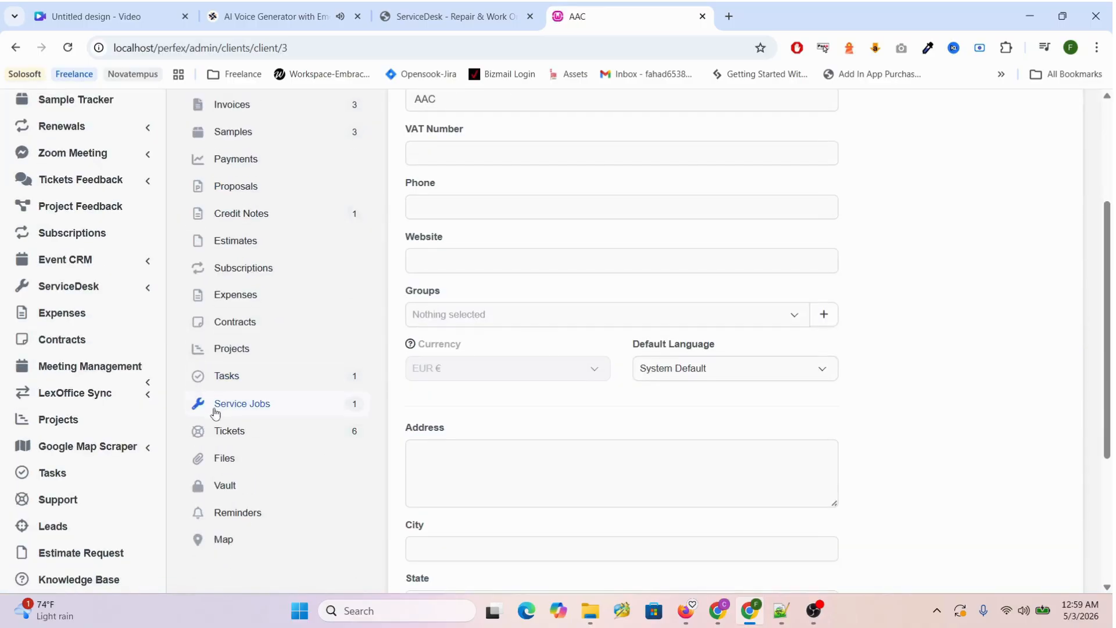
click(332, 408)
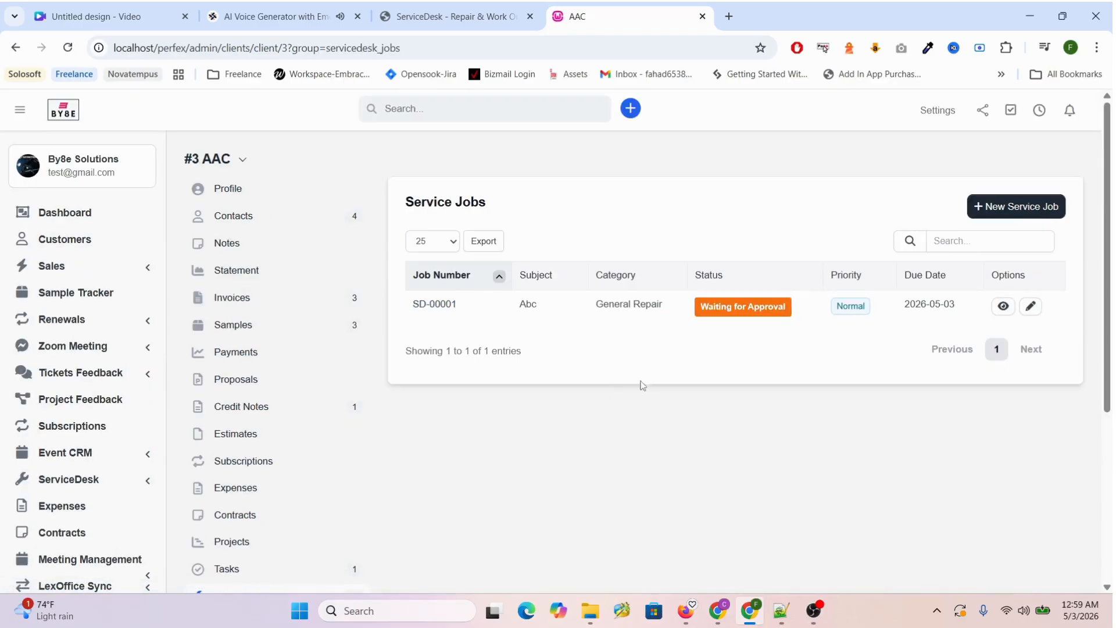
drag(1109, 364, 1111, 435)
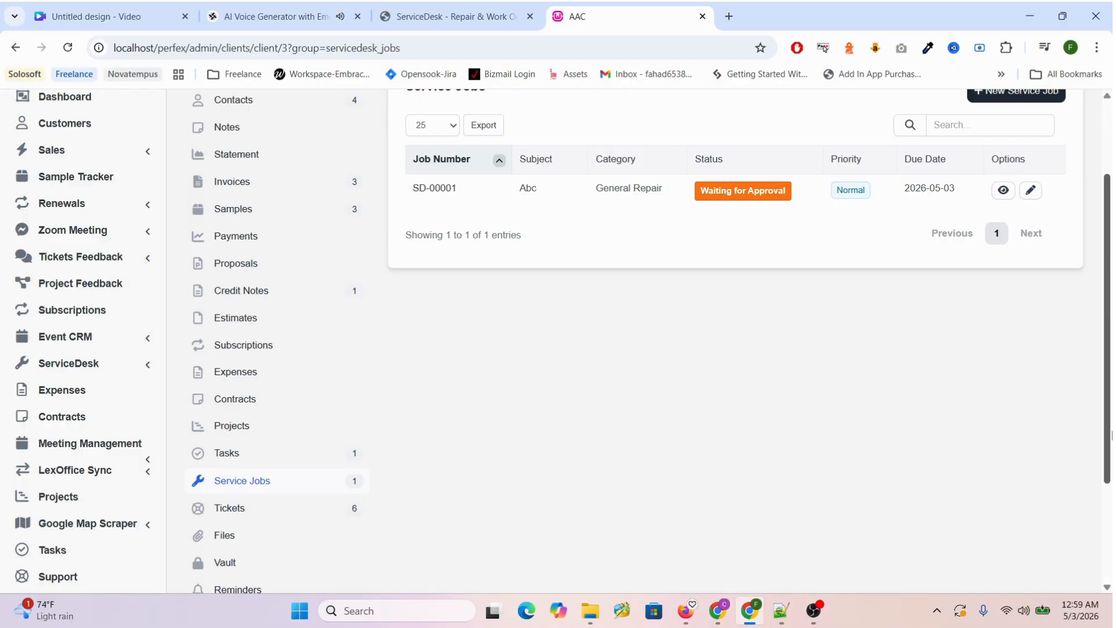
drag(1110, 430, 1110, 399)
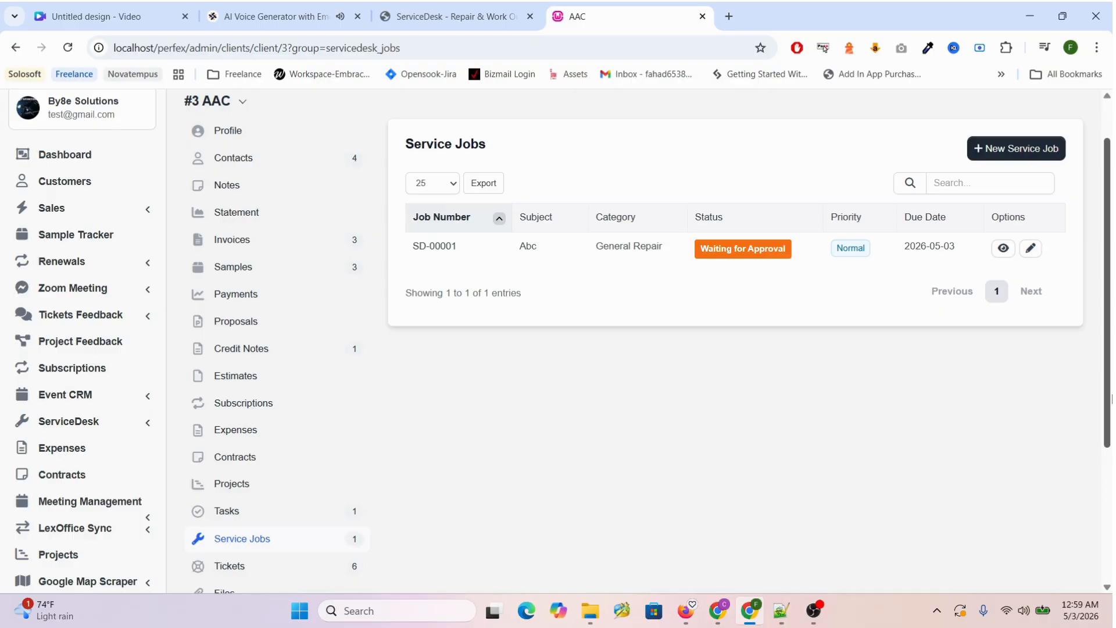
drag(1111, 399, 1111, 472)
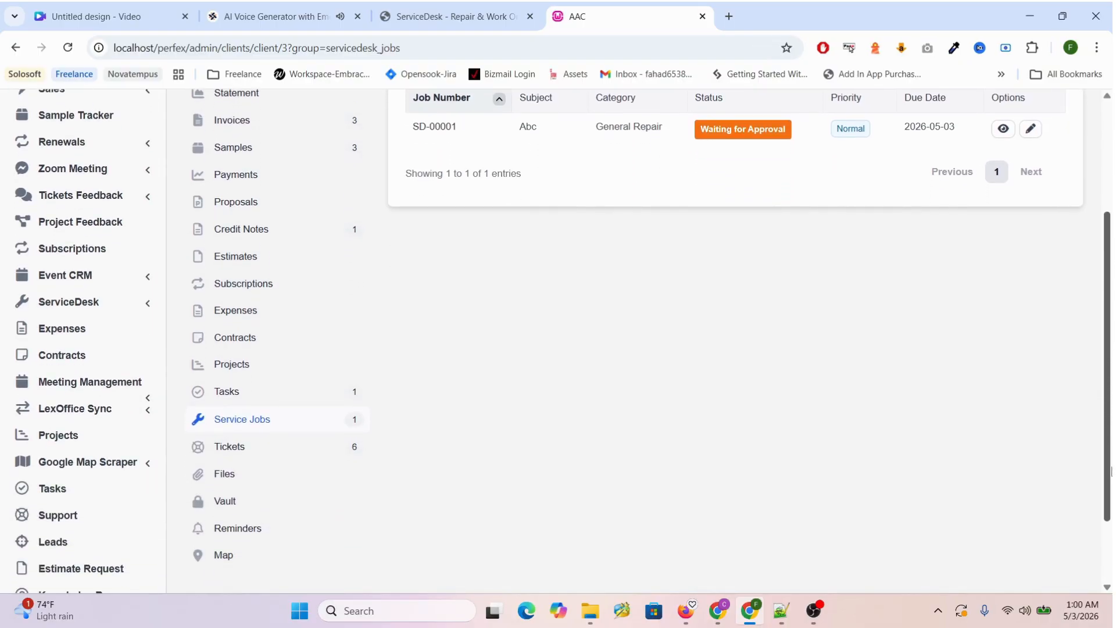
Open the ServiceDesk list of all service jobs and review its columns.
click(116, 304)
click(87, 353)
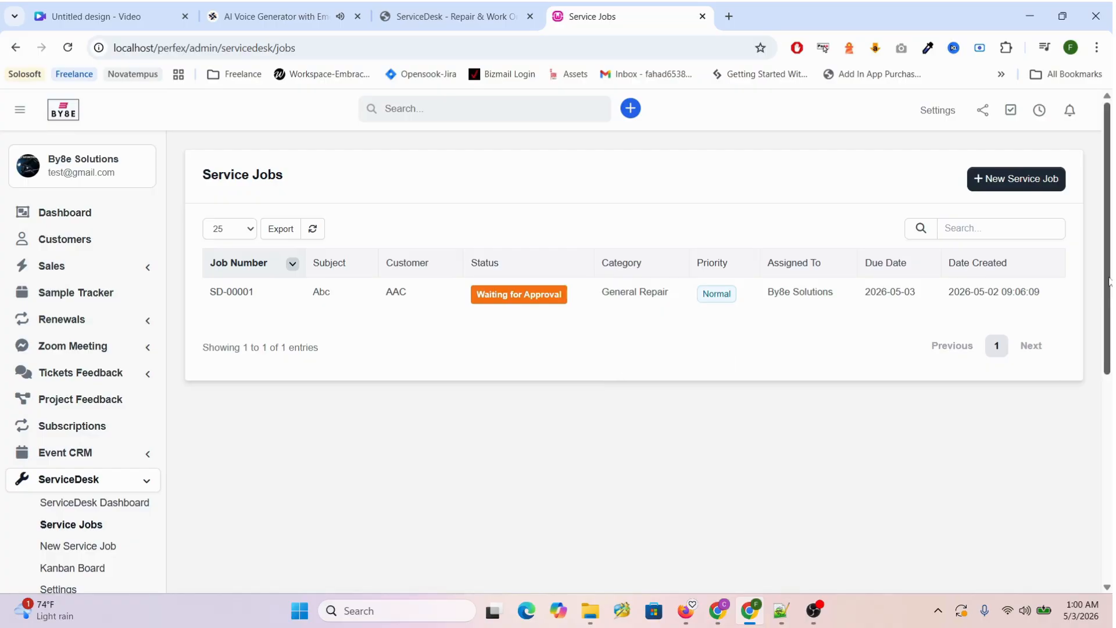
scroll(1092, 332, down, 1)
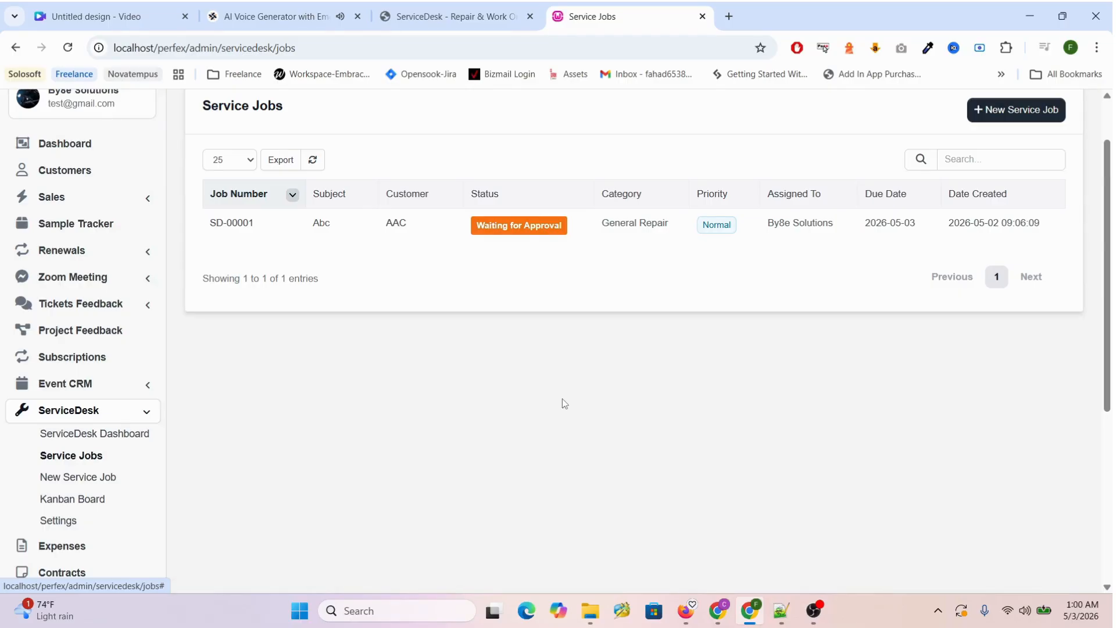
Open the ServiceDesk settings and review the General options, from job number prefix and feature toggles to status email and job sheet terms.
click(54, 527)
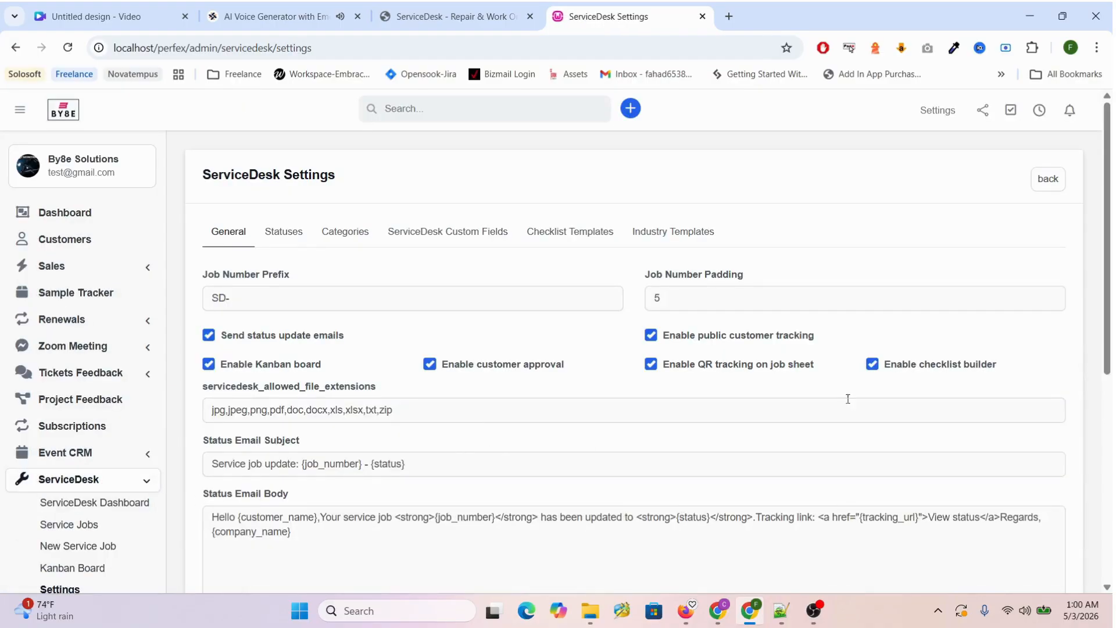
drag(1109, 291, 1109, 324)
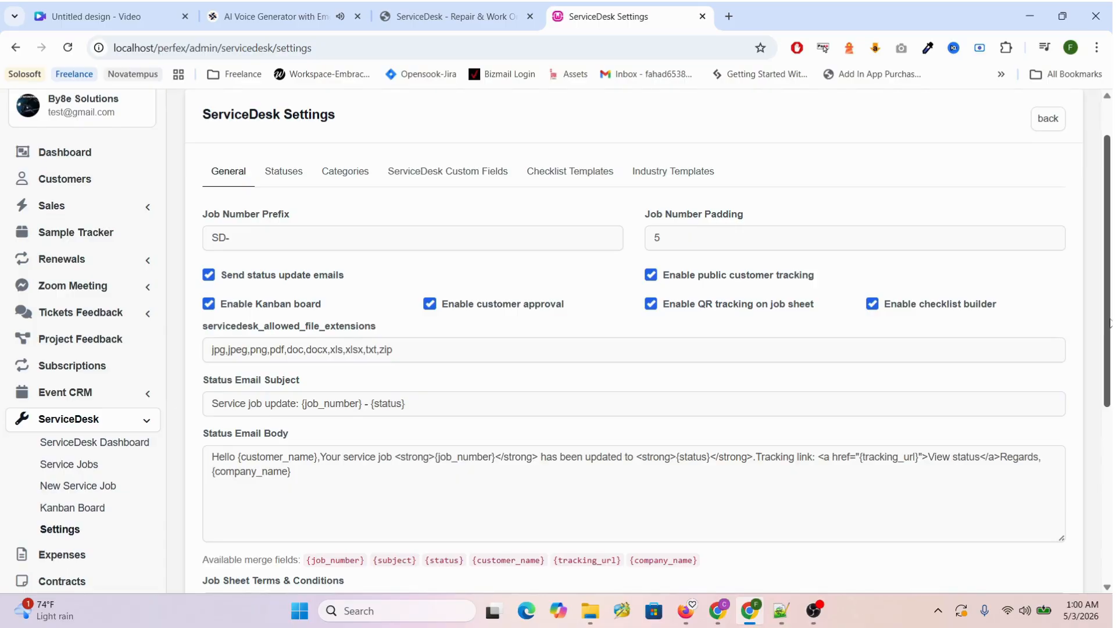
drag(1110, 322, 1110, 370)
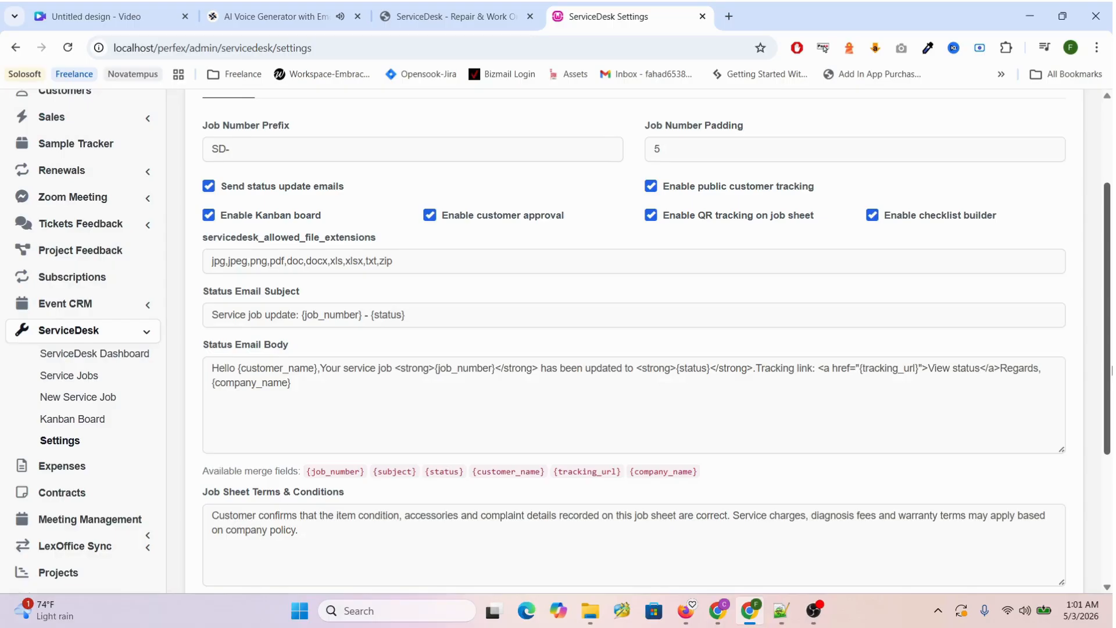
drag(1111, 370, 1111, 395)
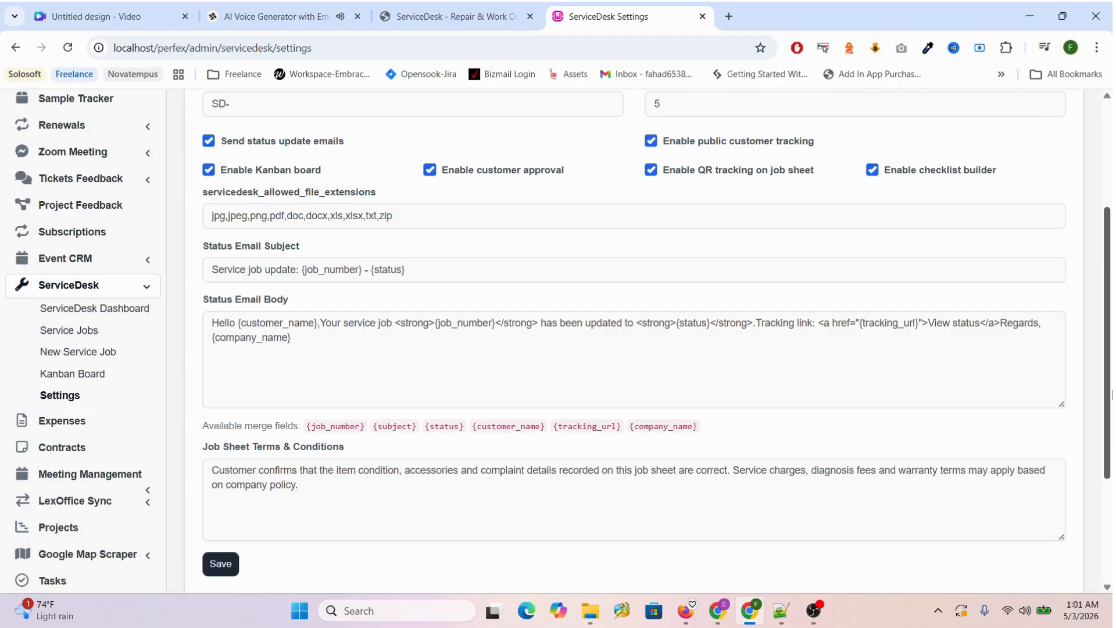
drag(1111, 395, 1111, 435)
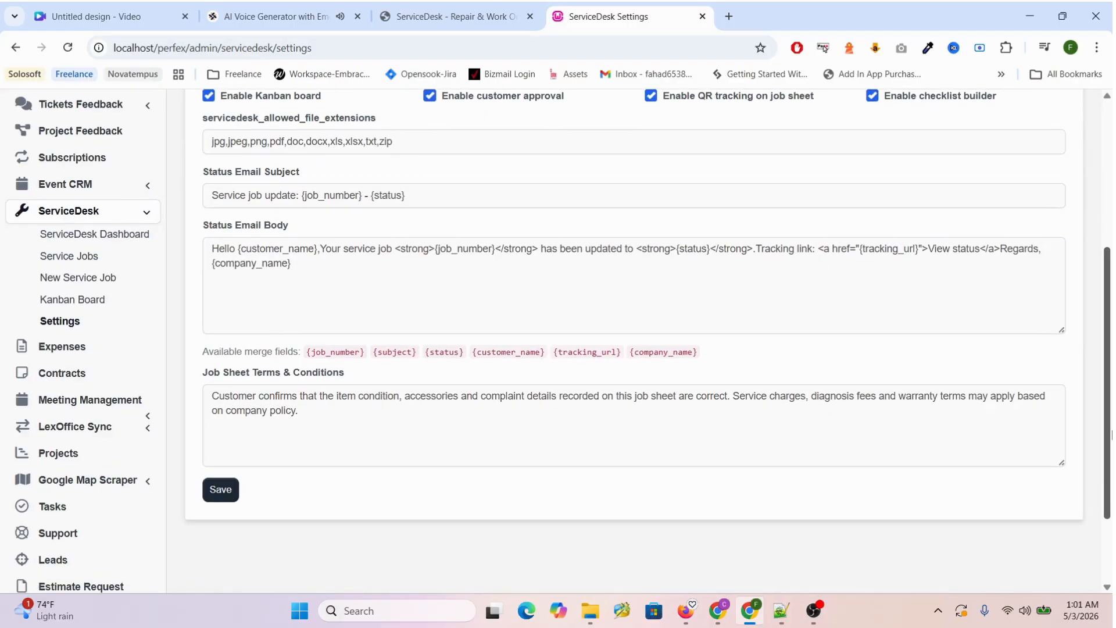
drag(1111, 434, 1110, 405)
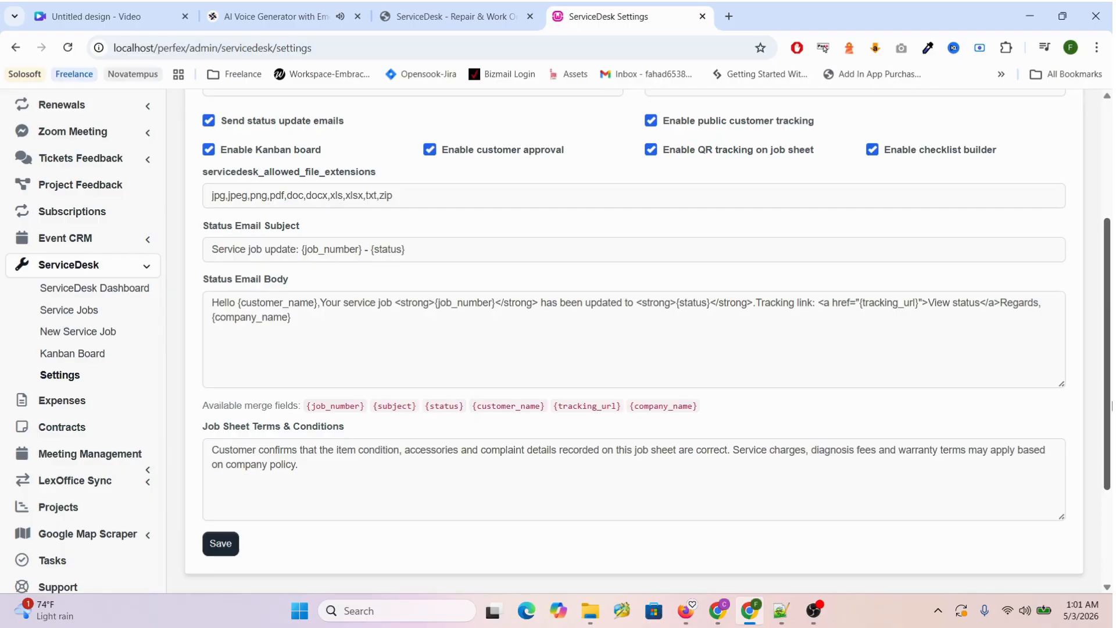
Finish reviewing the General settings, and examine the Statuses and Categories lists of the ServiceDesk settings.
scroll(1111, 405, down, 1)
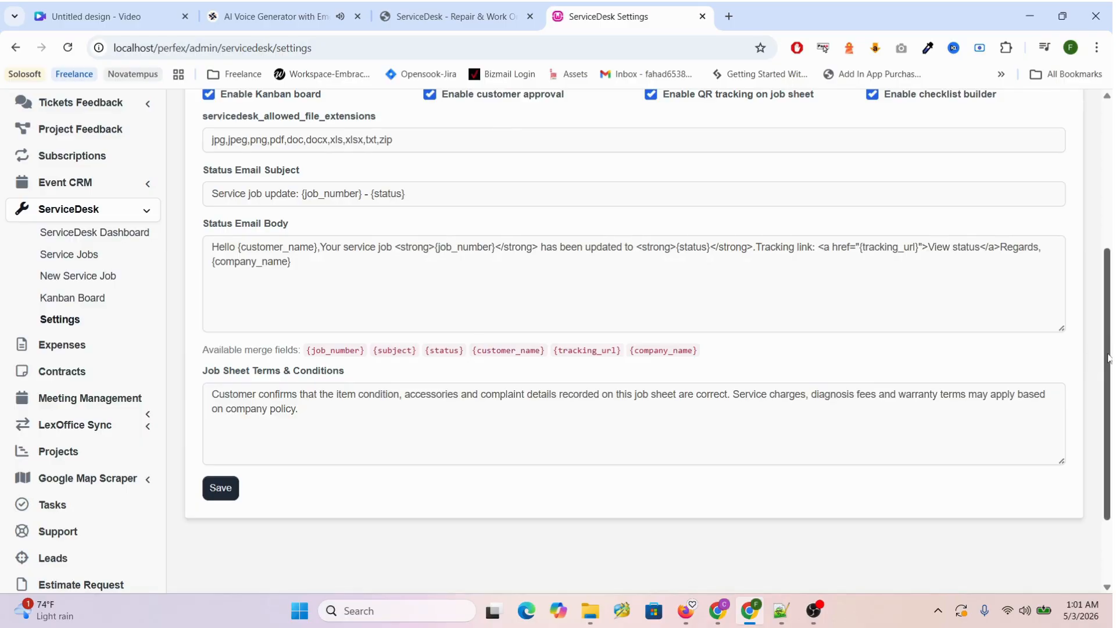
drag(1108, 356, 1111, 215)
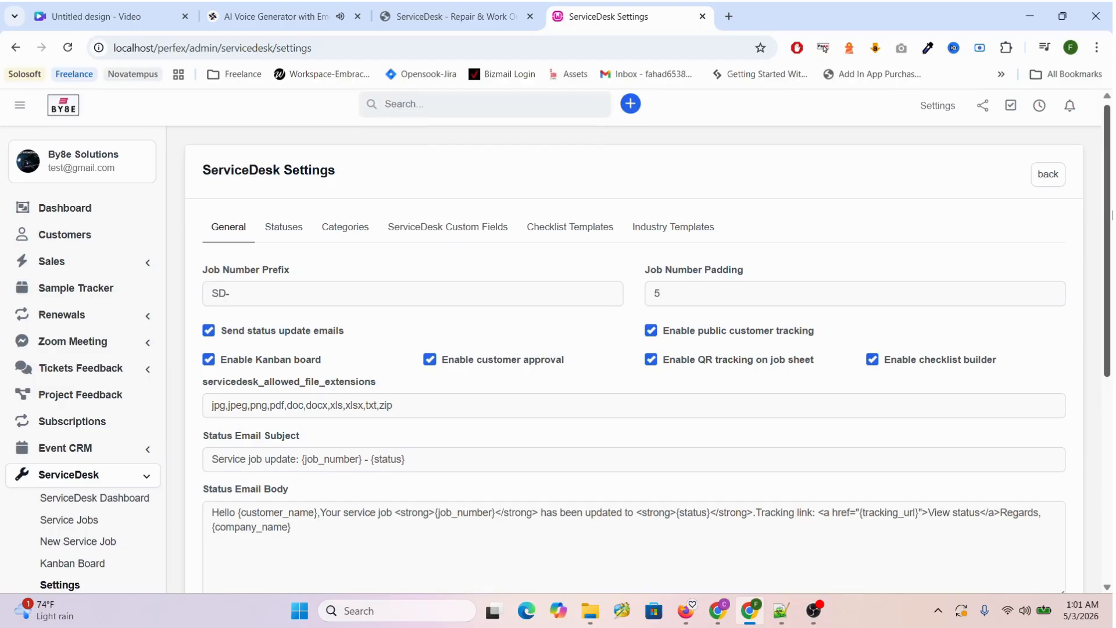
click(282, 232)
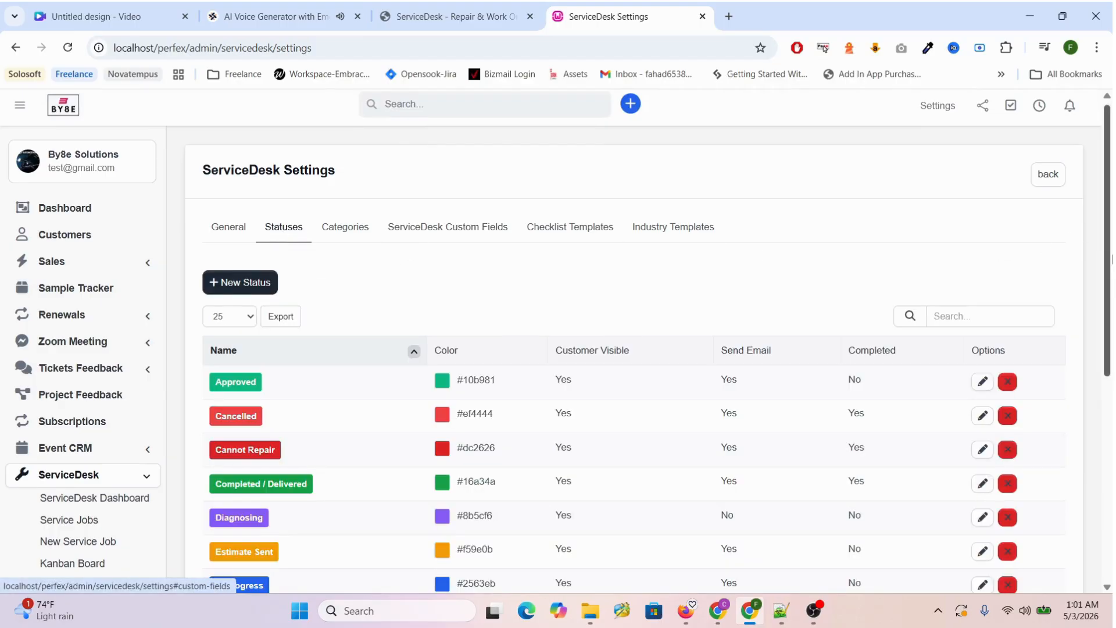
drag(1110, 239, 1112, 281)
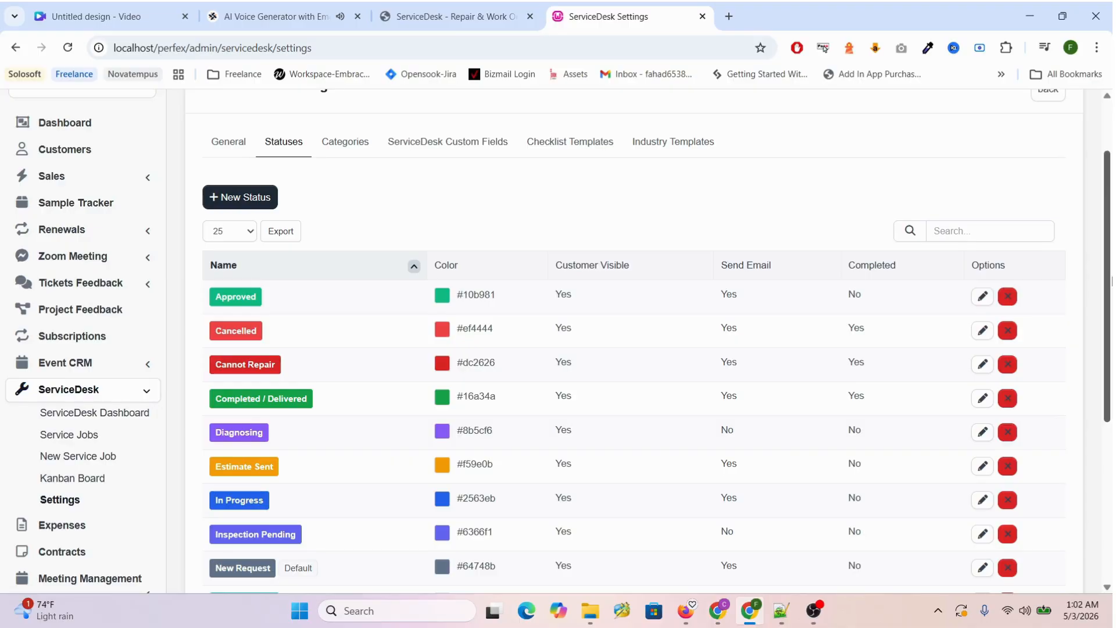
mouse_move(1111, 281)
mouse_down()
mouse_move(1111, 440)
mouse_move(1112, 287)
mouse_up()
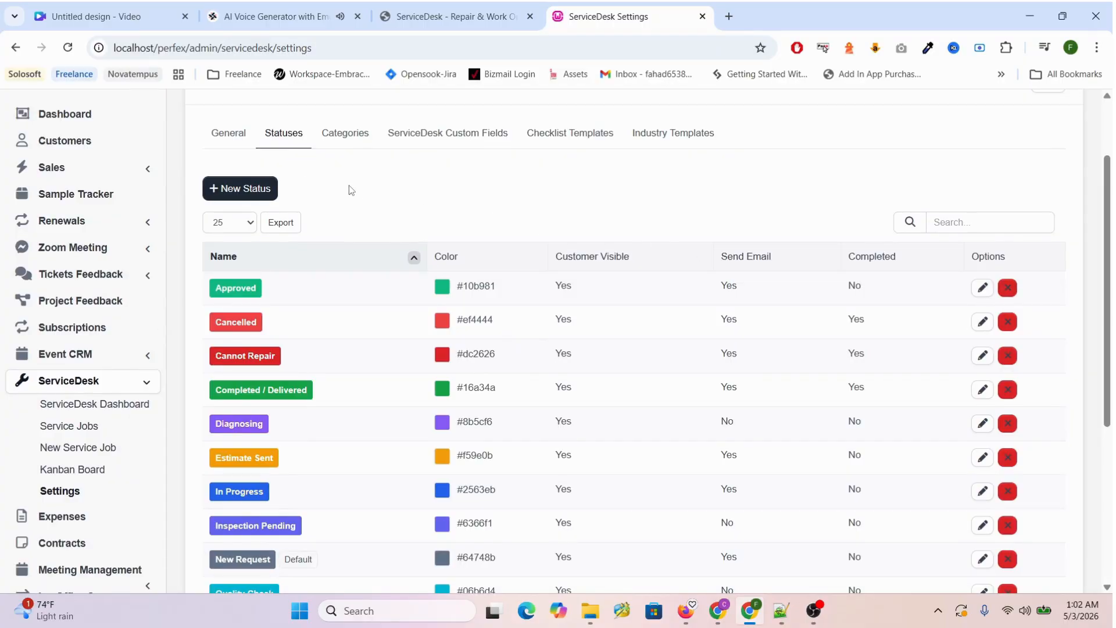
click(355, 136)
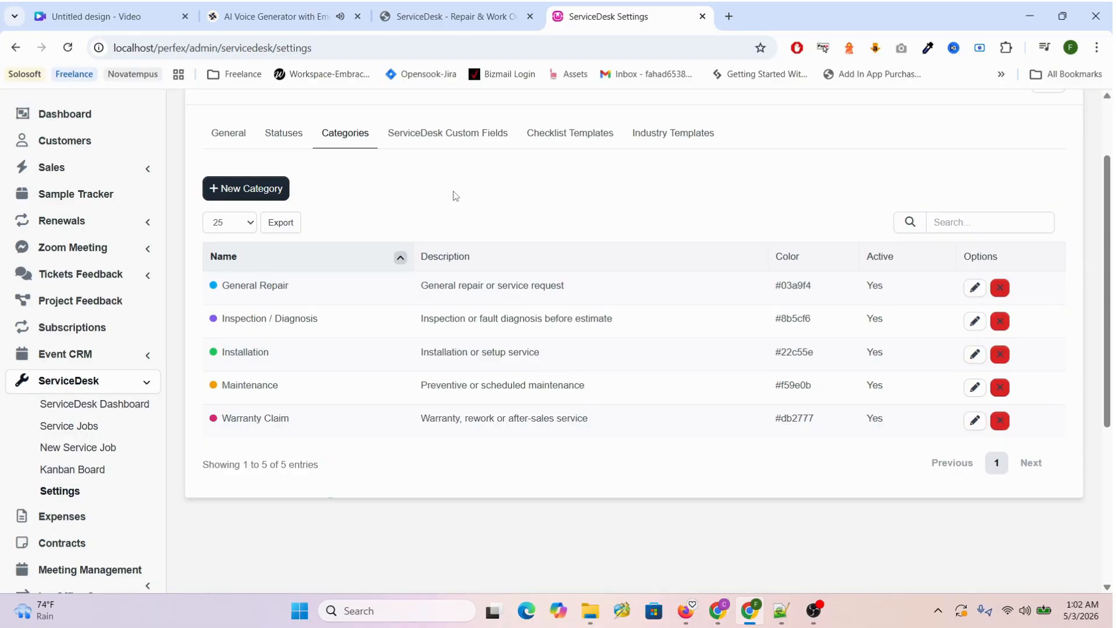
Review the ServiceDesk Custom Fields list and the blank new custom field form, and return to the settings without saving.
click(463, 140)
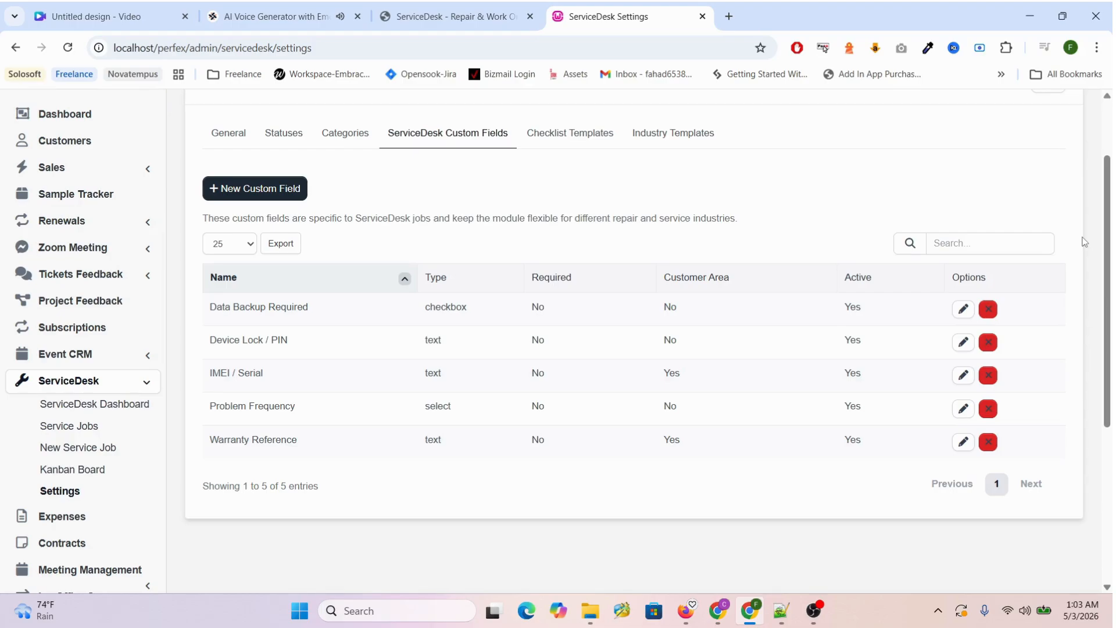
click(287, 188)
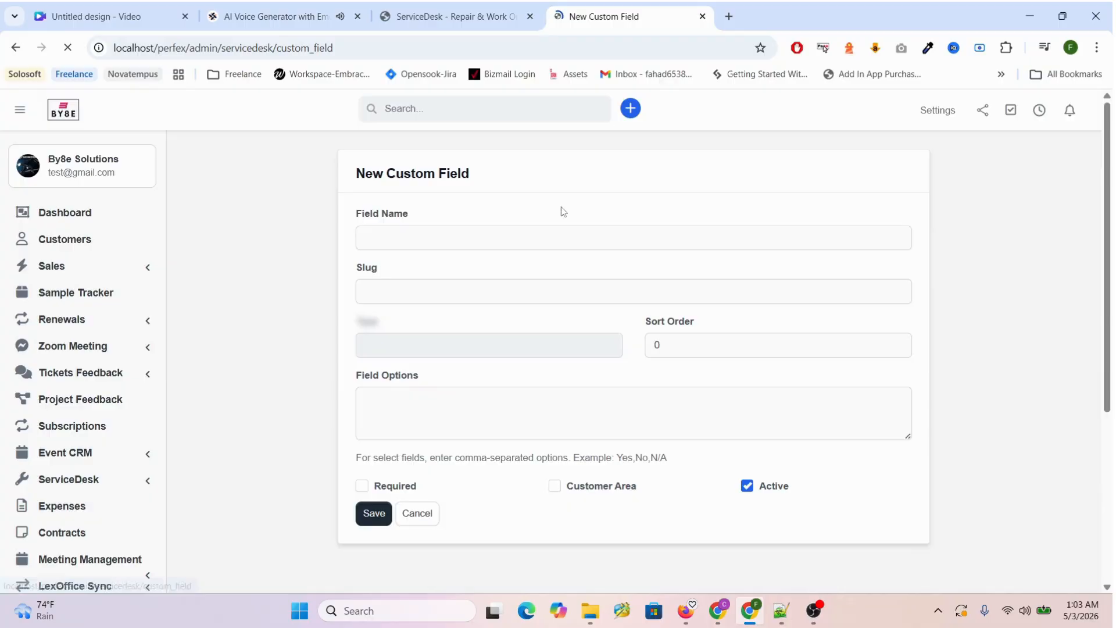
click(574, 353)
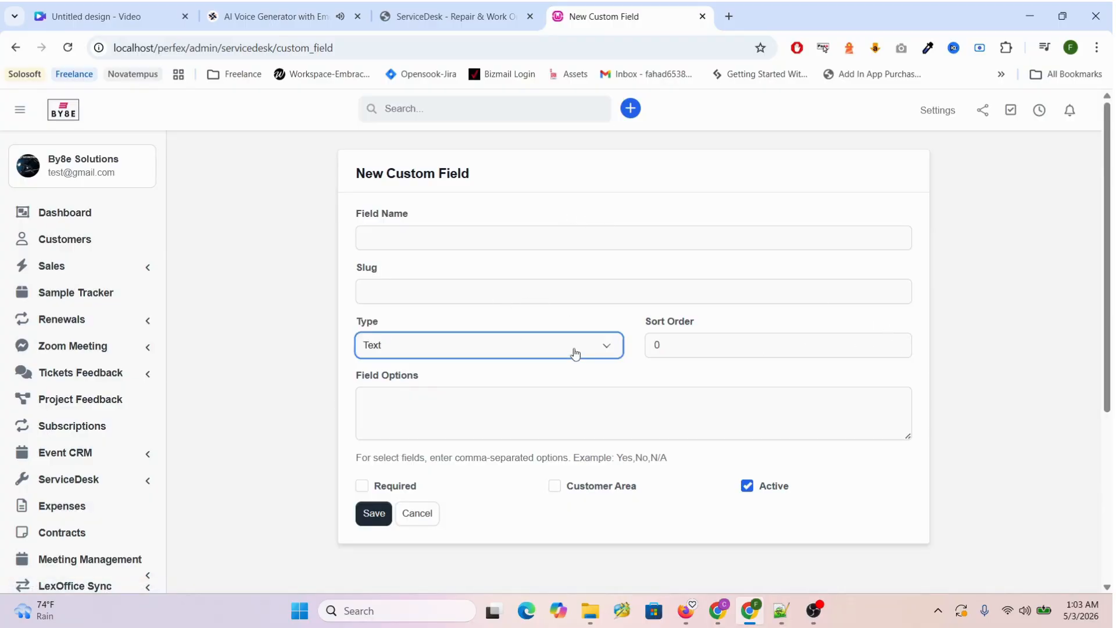
click(1027, 363)
click(860, 347)
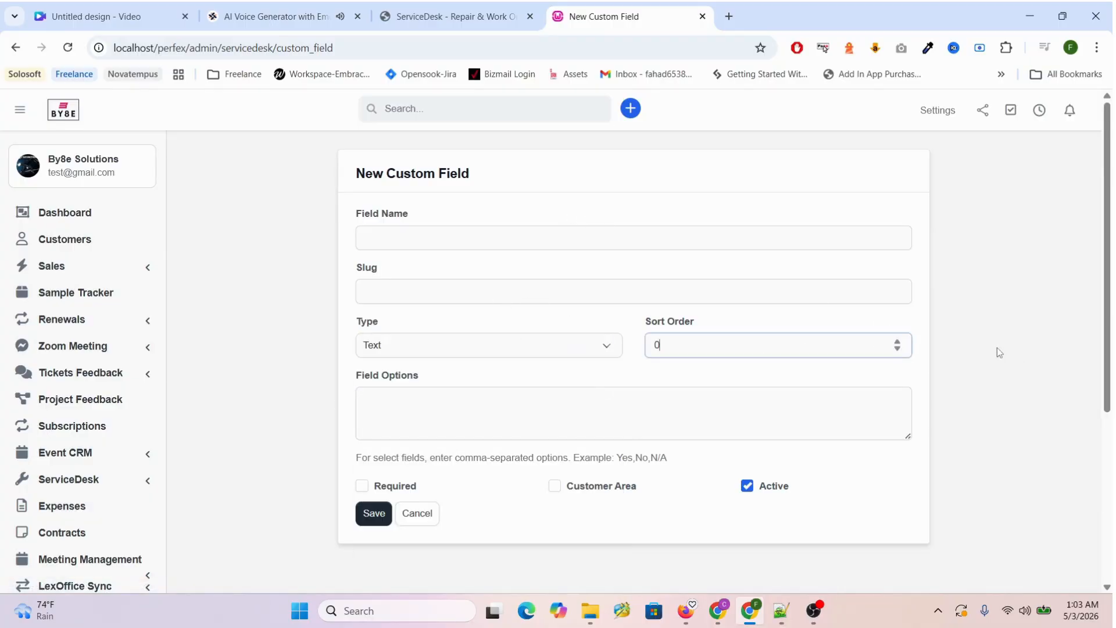
scroll(995, 347, down, 2)
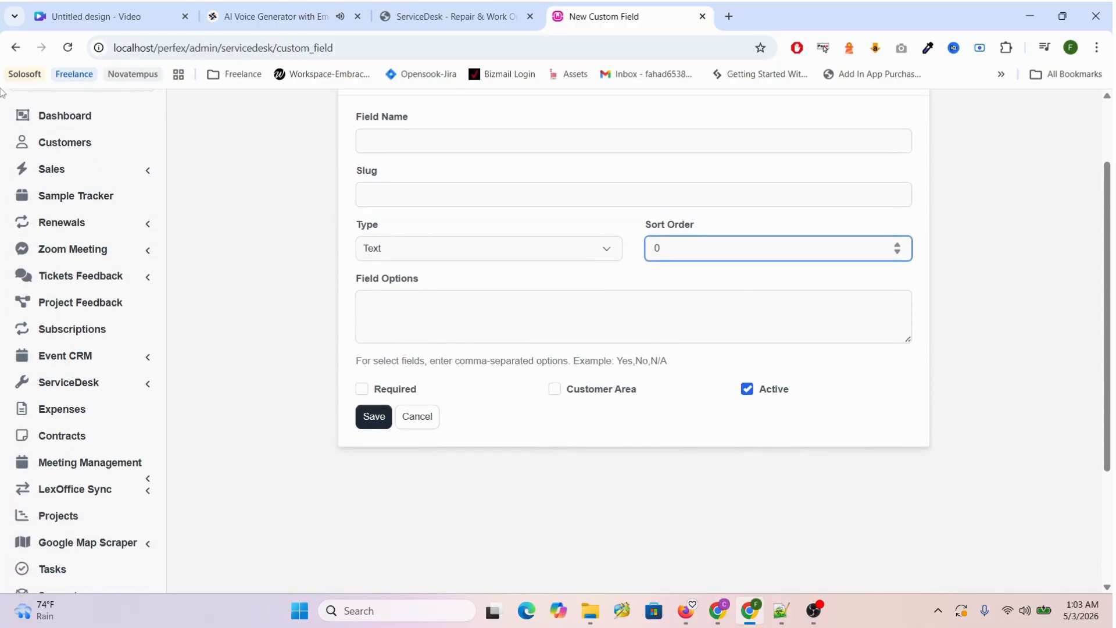
click(15, 48)
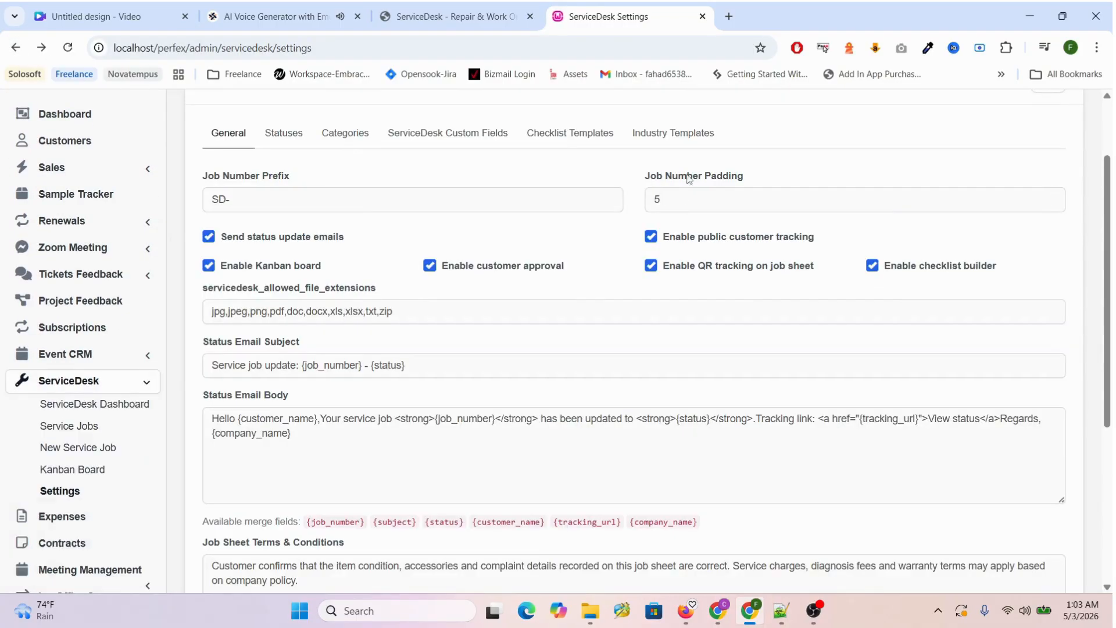
Open a new checklist template from the Checklist Templates settings and check its Applies To field and Category options.
click(544, 138)
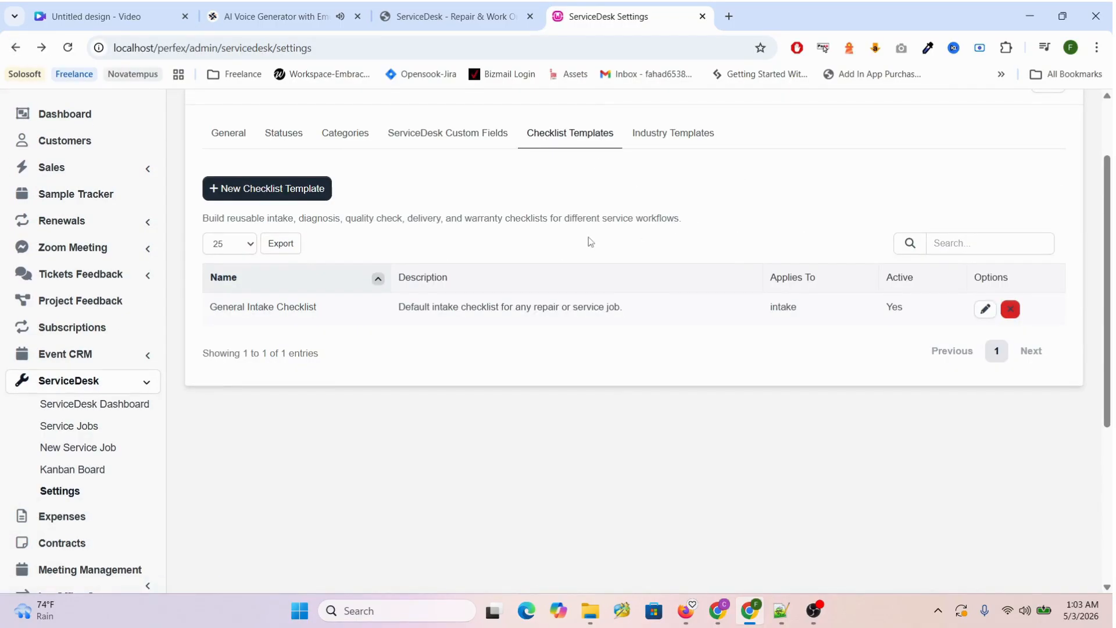
click(242, 195)
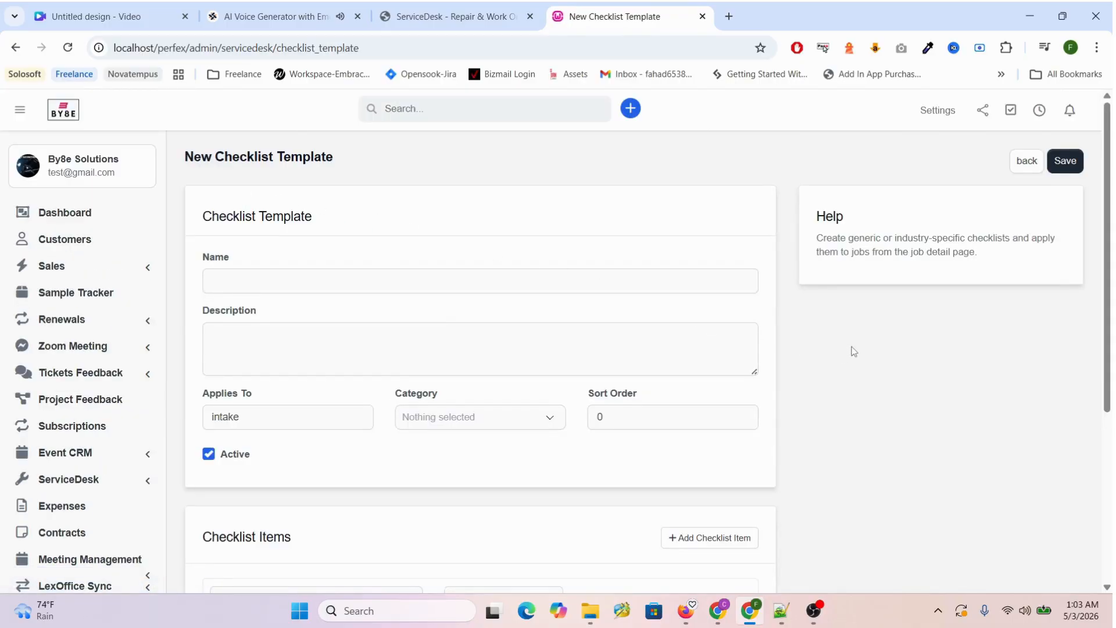
scroll(851, 350, down, 2)
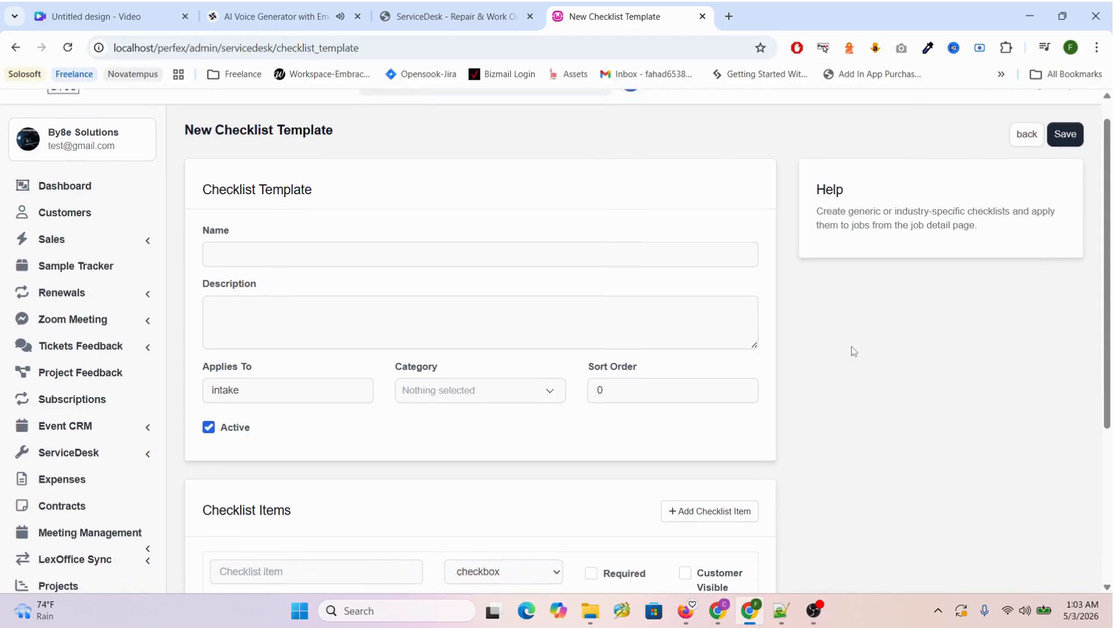
click(316, 303)
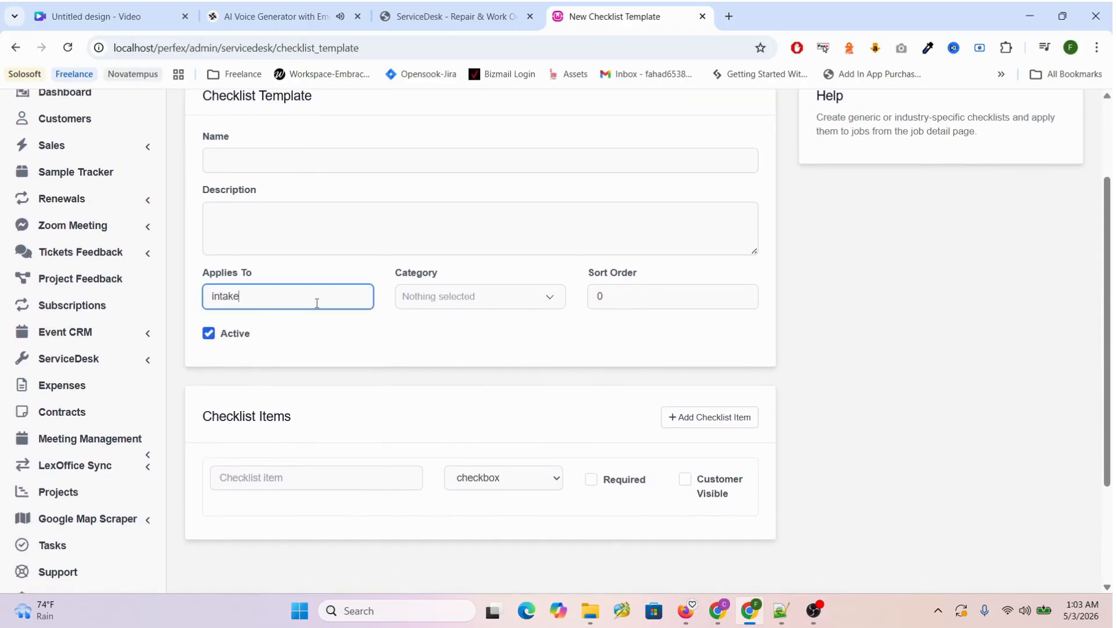
click(407, 373)
click(429, 303)
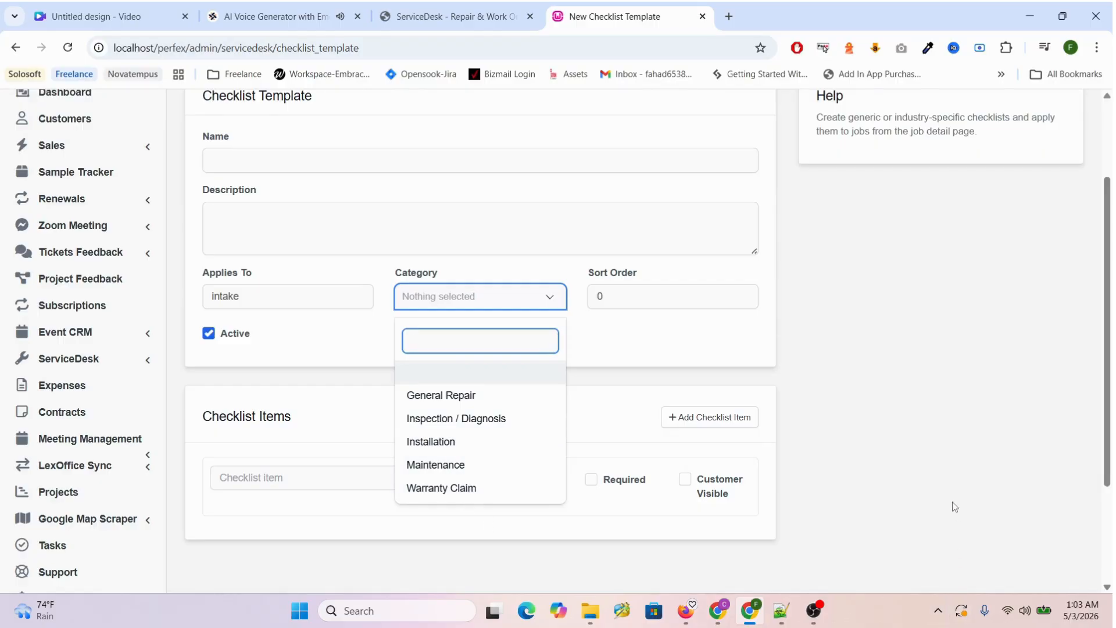
click(936, 475)
Review the Checklist Items section and the rest of the new checklist template form, and return to the settings without saving.
scroll(914, 389, down, 2)
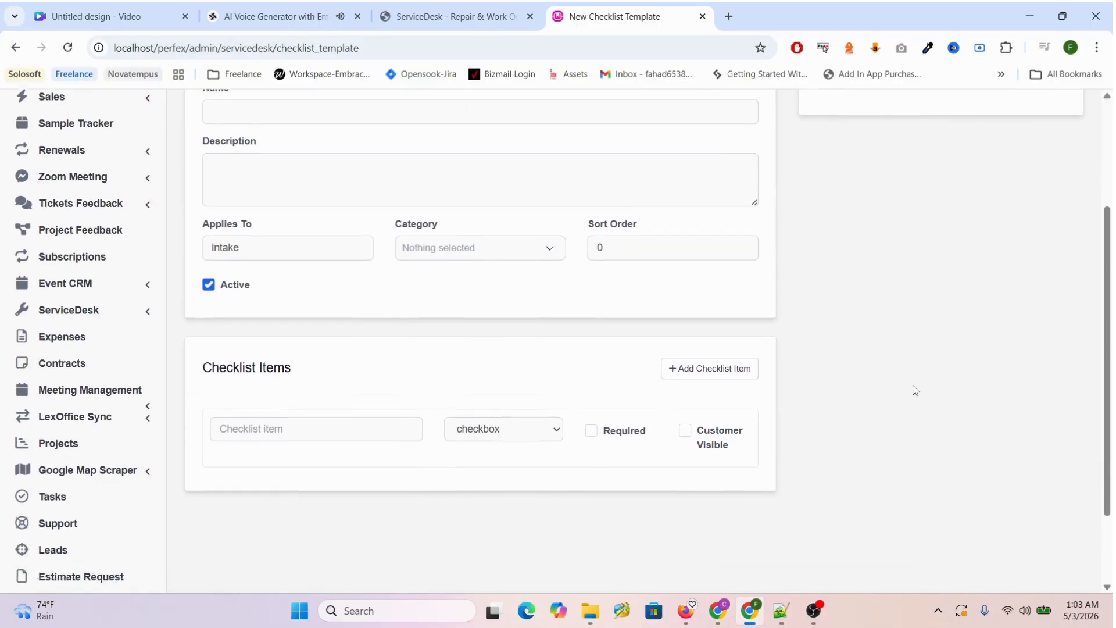
scroll(752, 411, up, 1)
scroll(751, 412, up, 4)
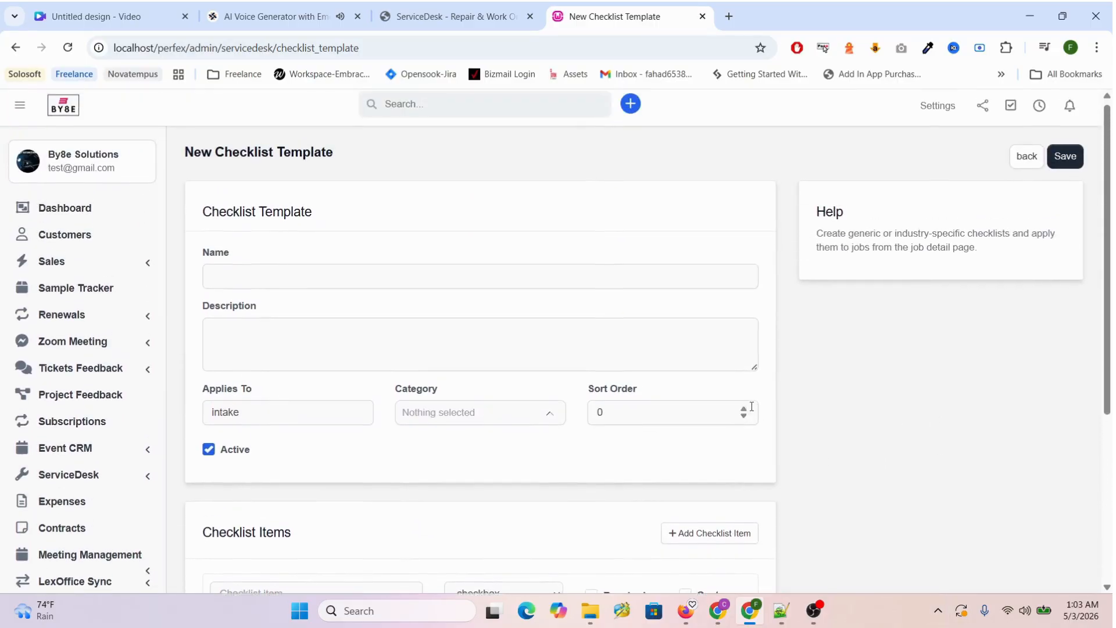
scroll(710, 374, down, 2)
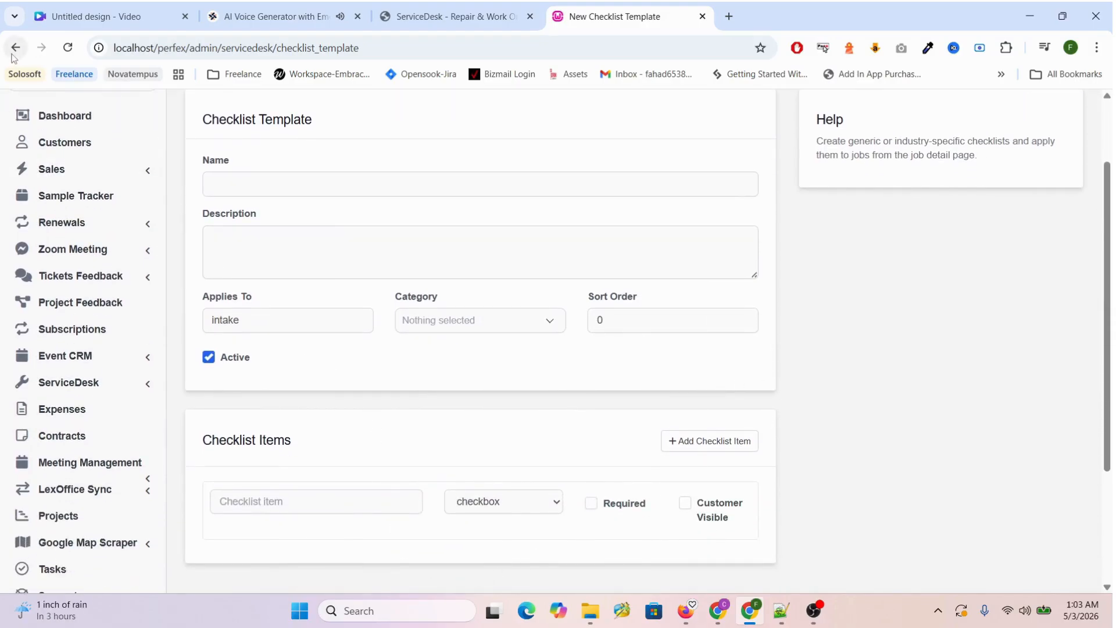
click(440, 321)
scroll(494, 294, up, 2)
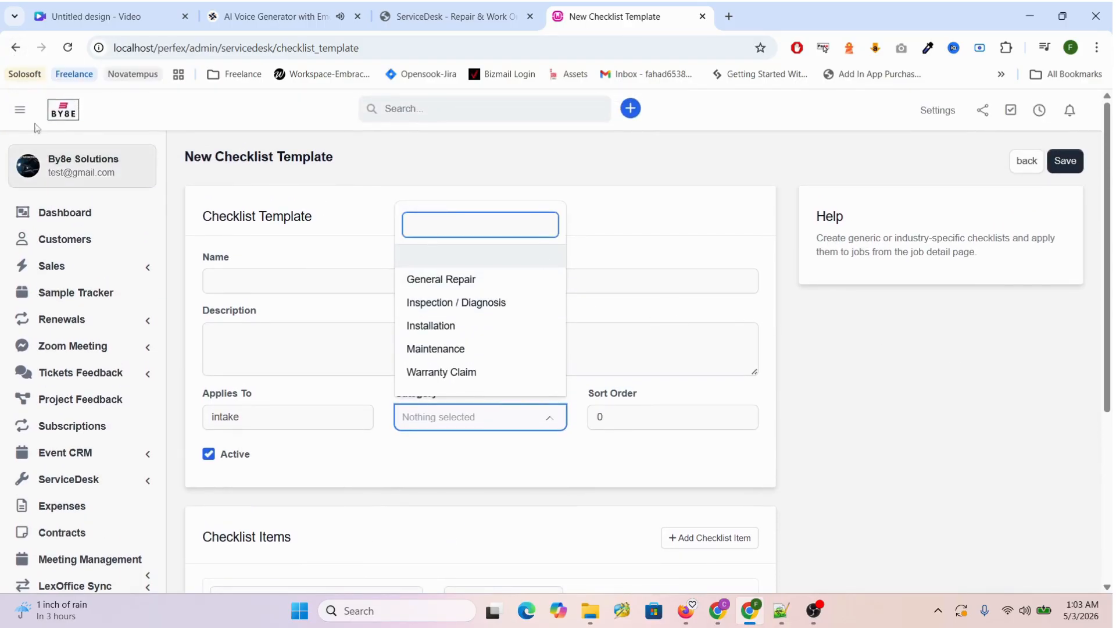
click(16, 48)
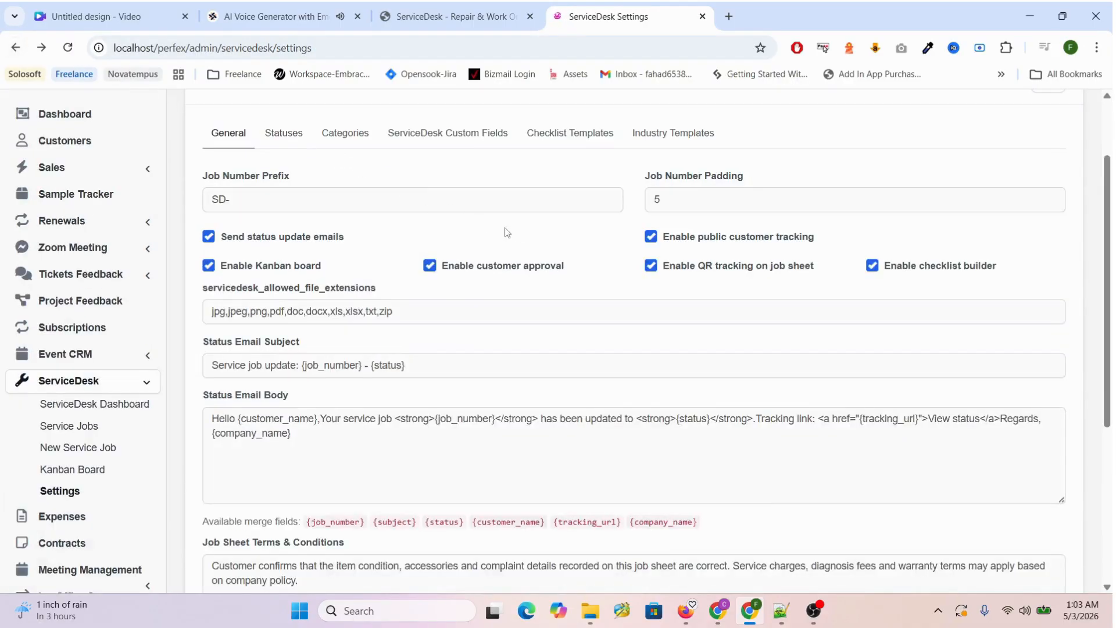
Review the Industry Templates list in the settings, looking briefly back at the Checklist Templates.
click(681, 144)
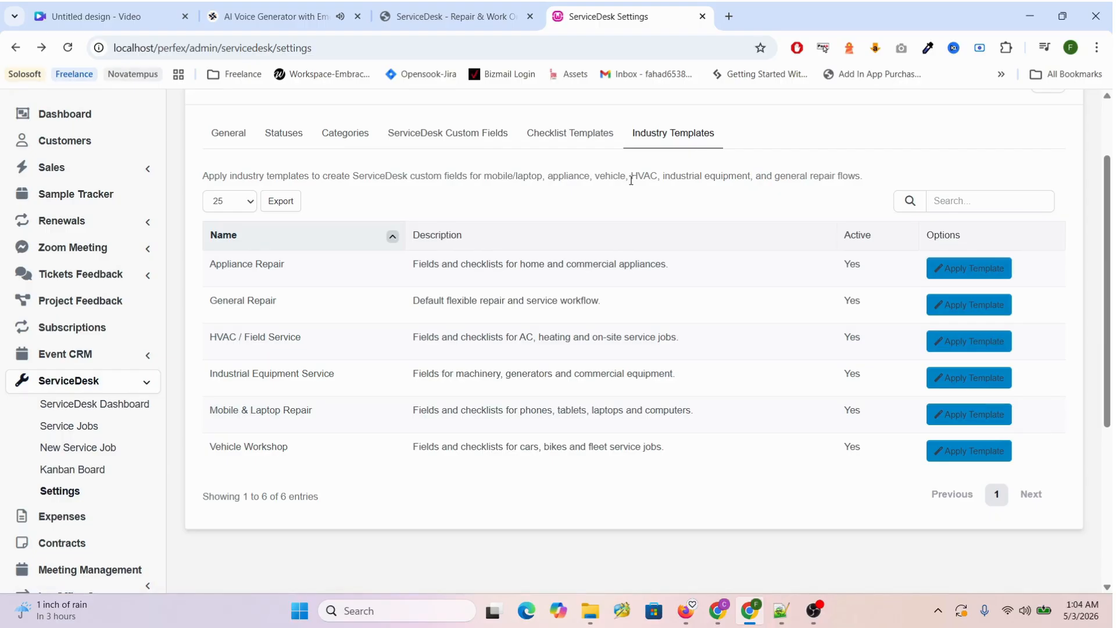
click(569, 147)
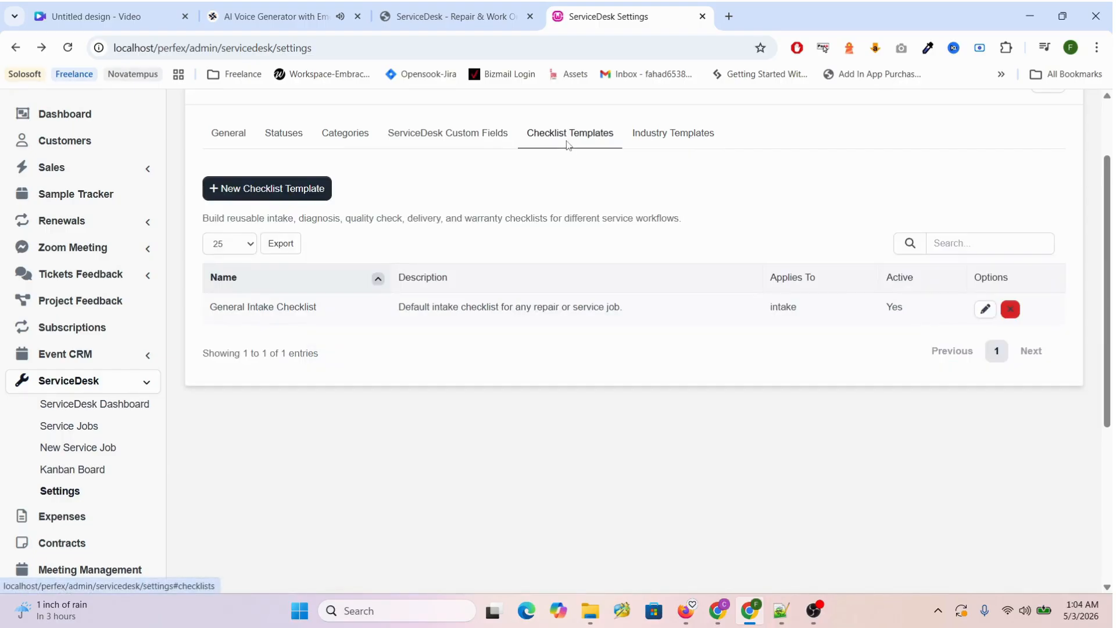
click(645, 145)
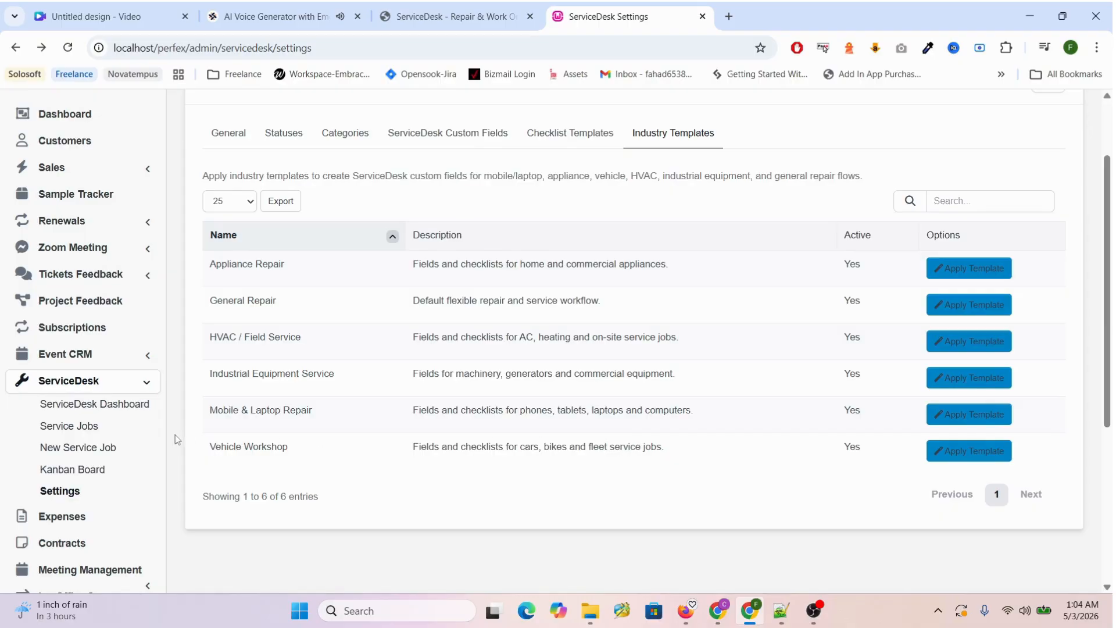
Switch to the ServiceDesk documentation page and read its Overview and Feature List sections.
click(450, 16)
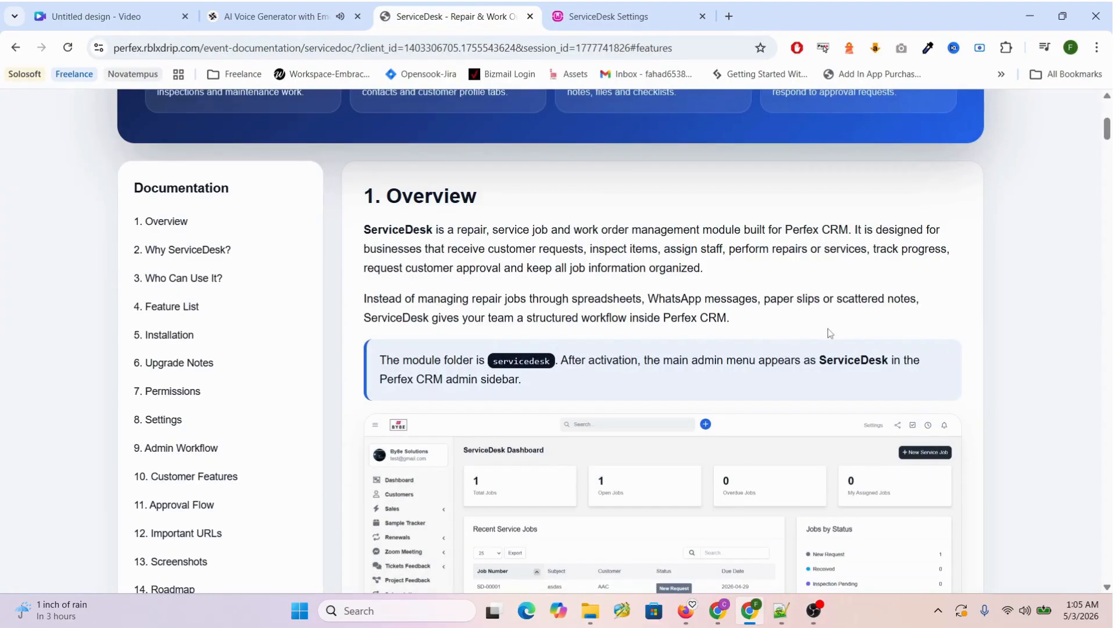
scroll(828, 329, down, 2)
scroll(828, 329, down, 1)
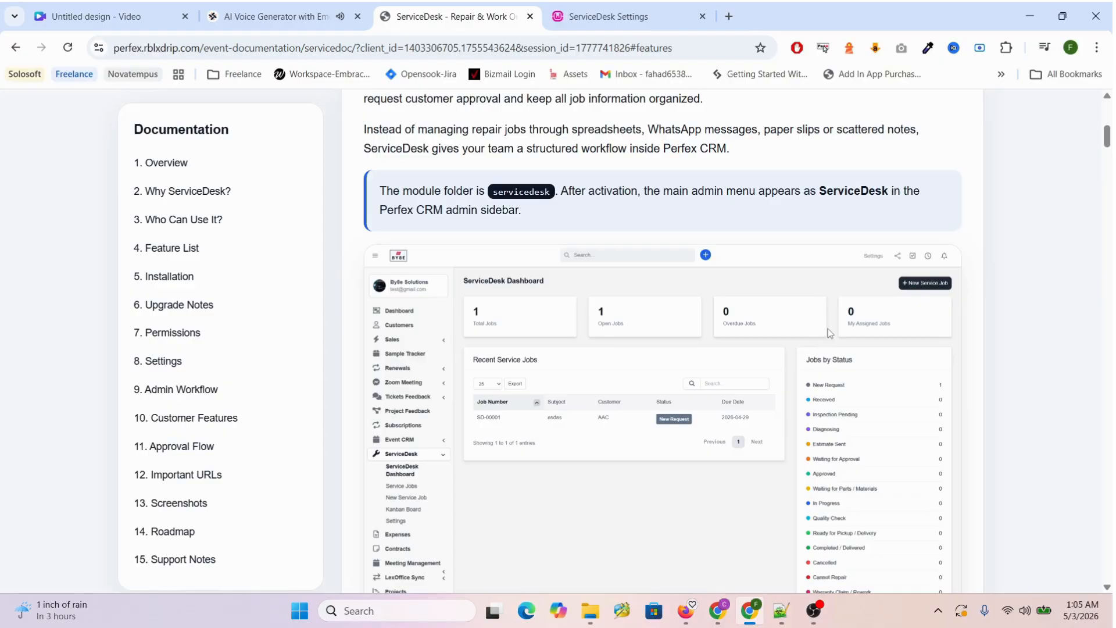
click(158, 247)
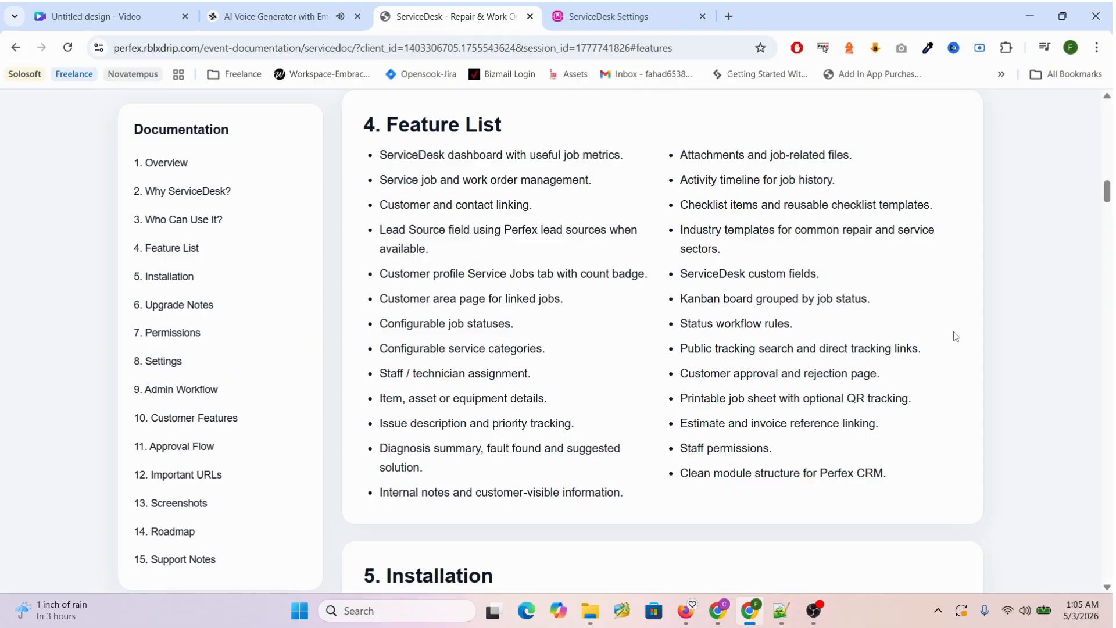
Return to the documentation's introduction and open the Admin Workflow section to read the job lifecycle steps.
scroll(956, 336, up, 12)
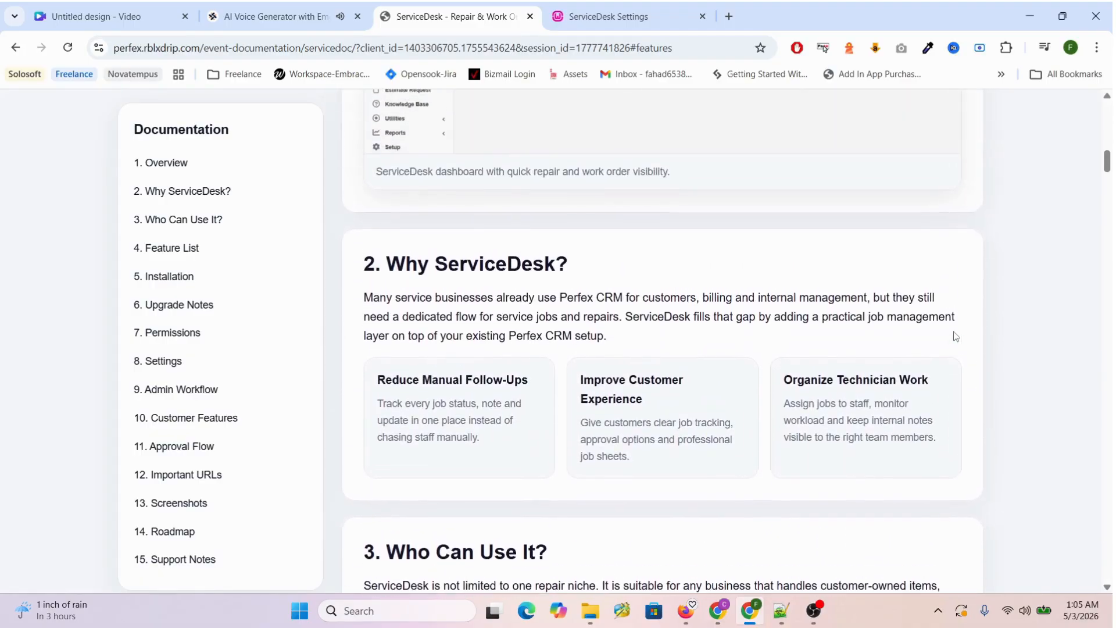
scroll(956, 336, up, 15)
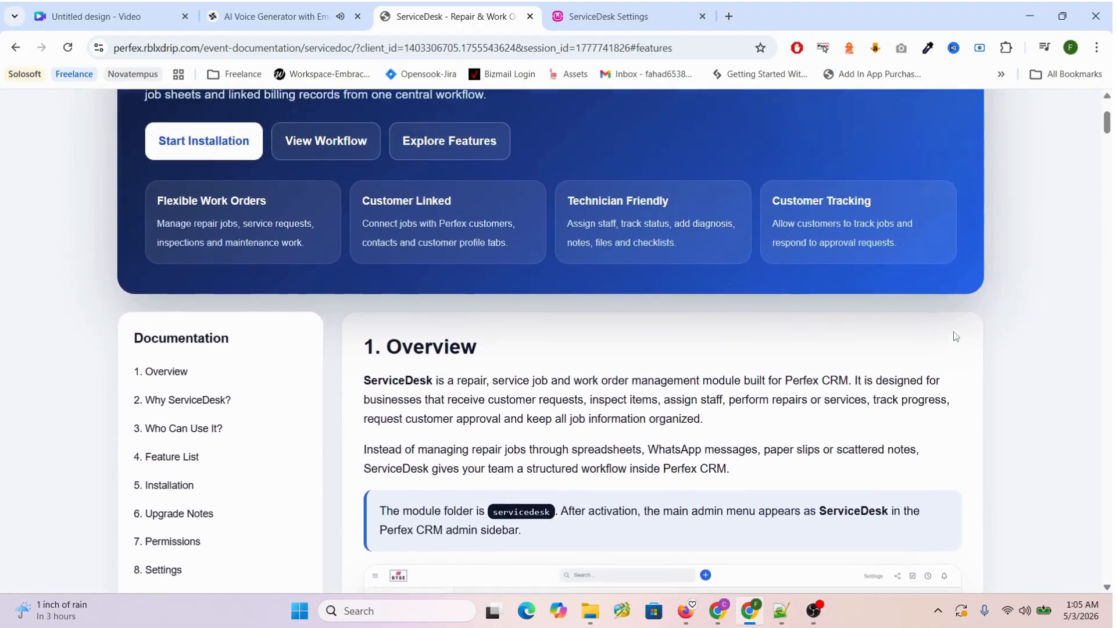
scroll(955, 336, up, 4)
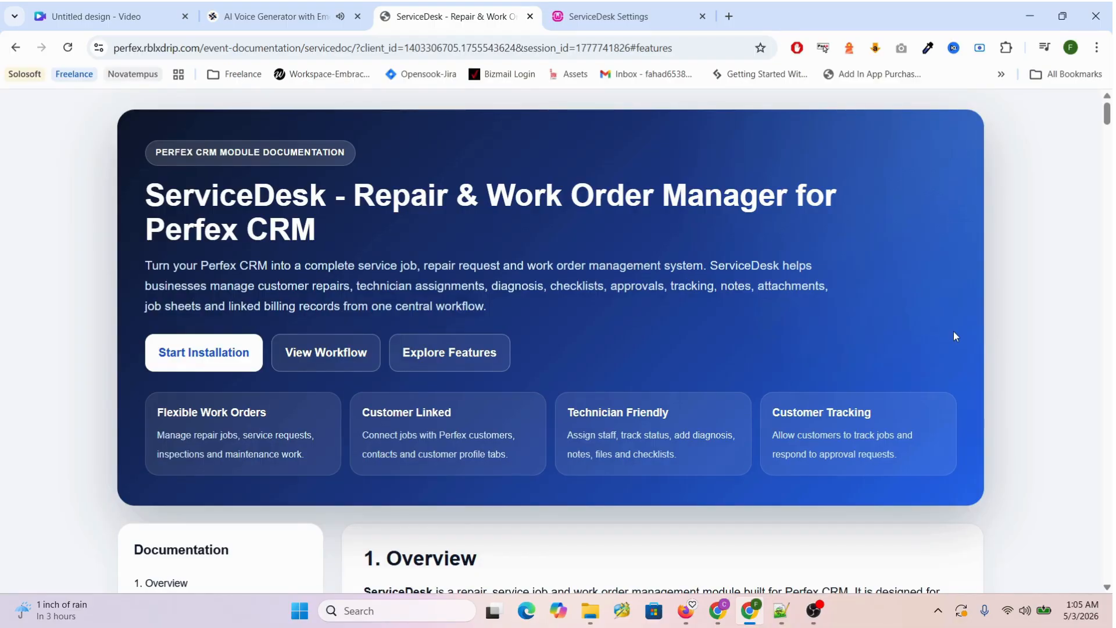
click(278, 347)
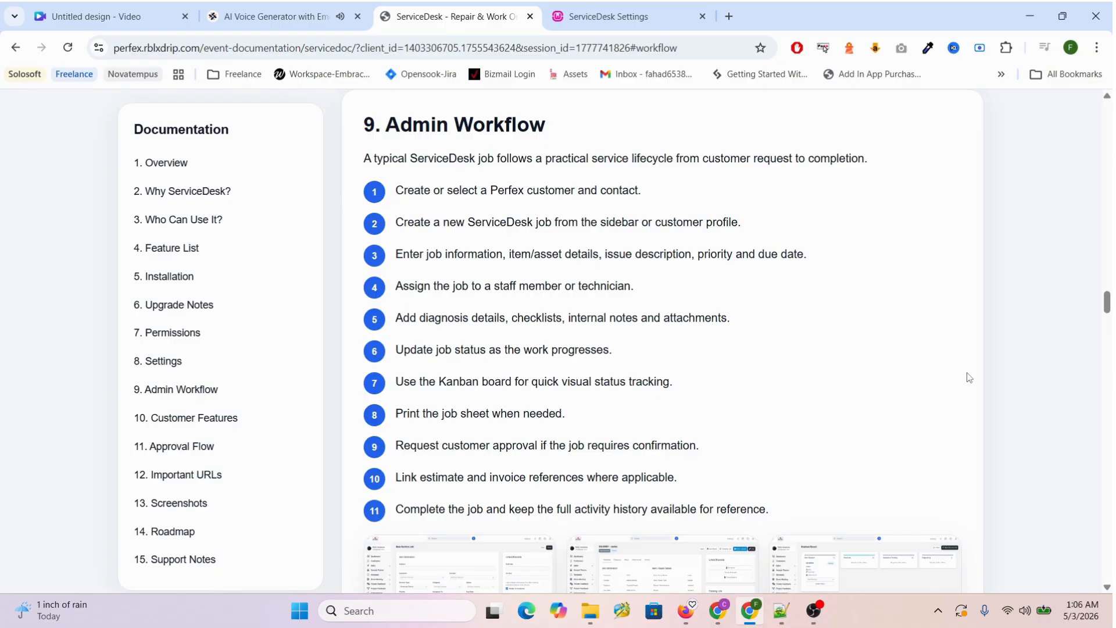
click(811, 611)
click(810, 611)
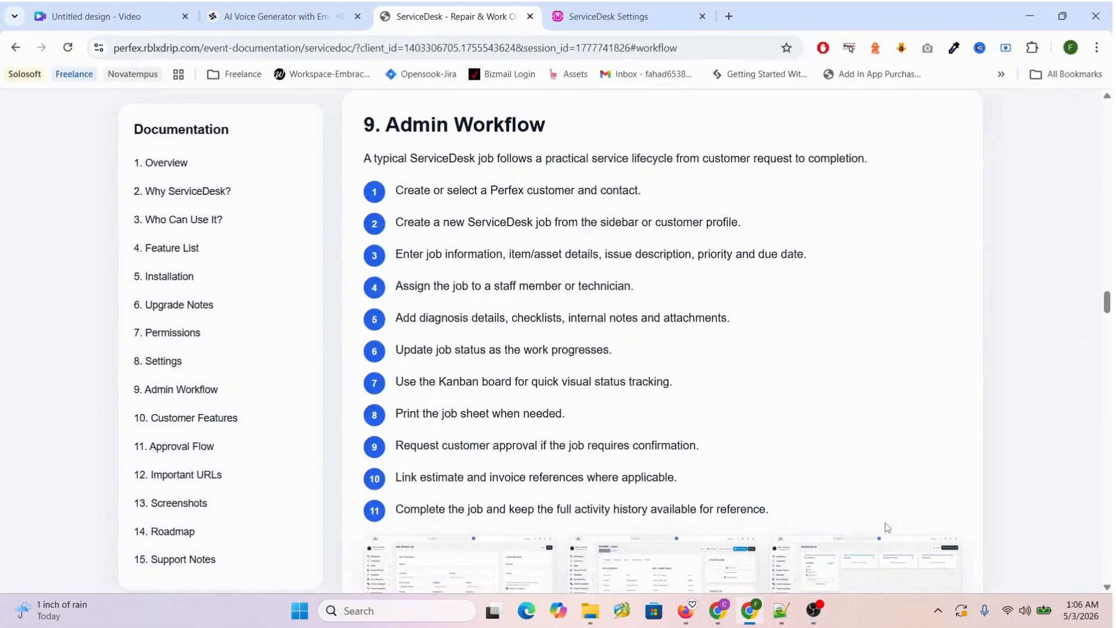